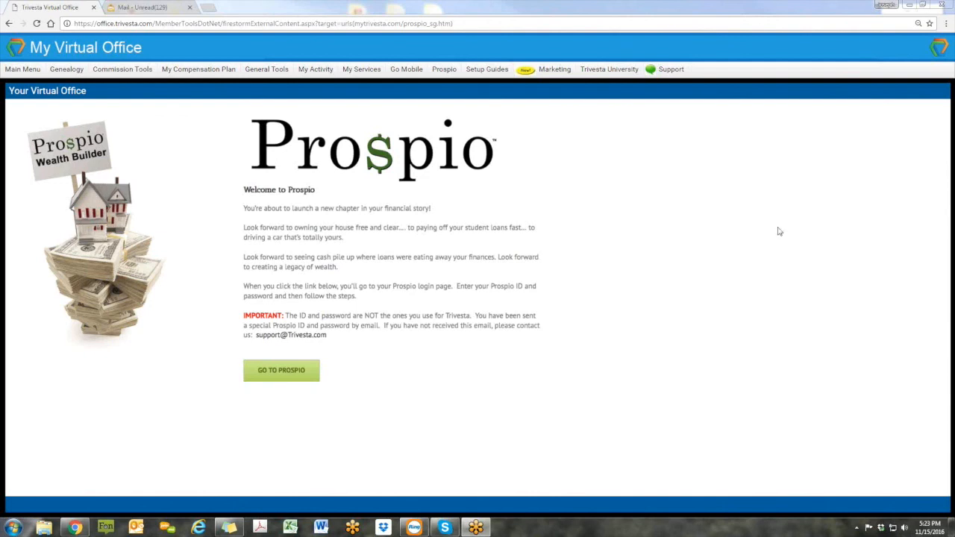
# - Reveal the Prospio dropdown menu in the top navigation bar
pyautogui.moveTo(447, 76)
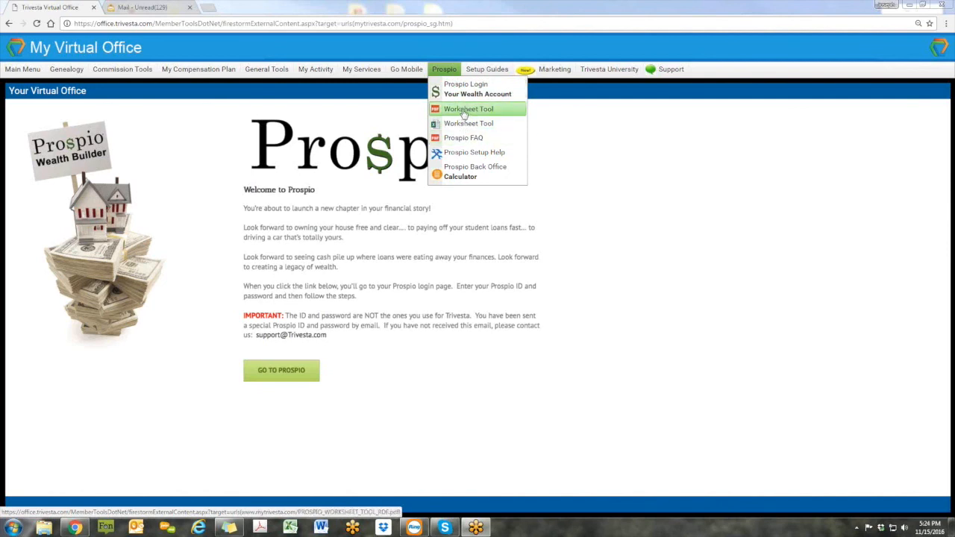
# - Open the Prospio Worksheet Tool PDF and zoom in four steps for readability
pyautogui.click(464, 112)
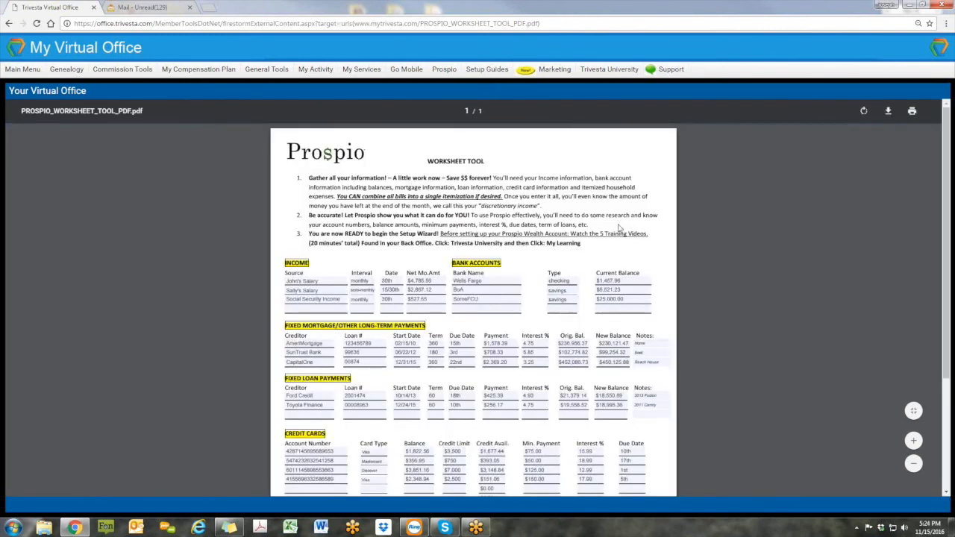
pyautogui.click(914, 441)
pyautogui.click(914, 441)
pyautogui.click(914, 441)
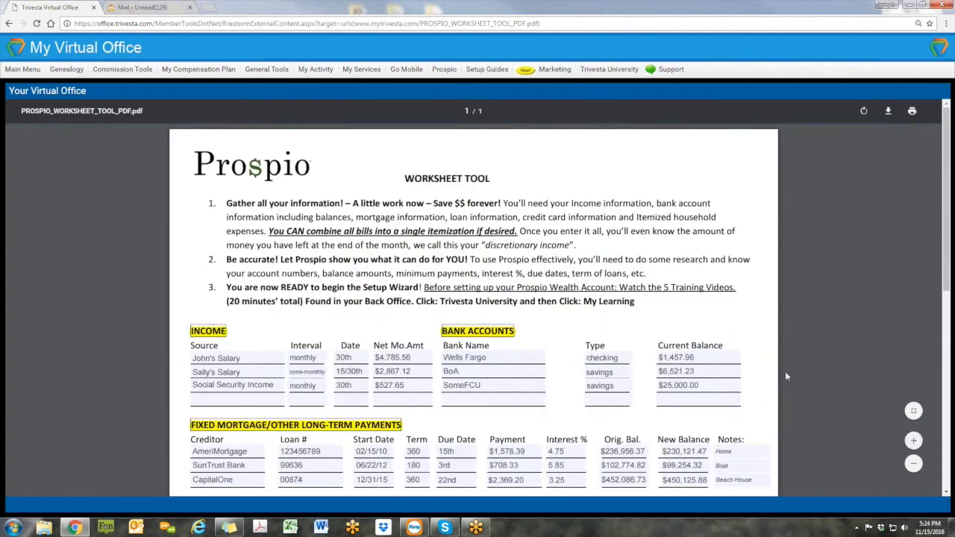
pyautogui.click(913, 441)
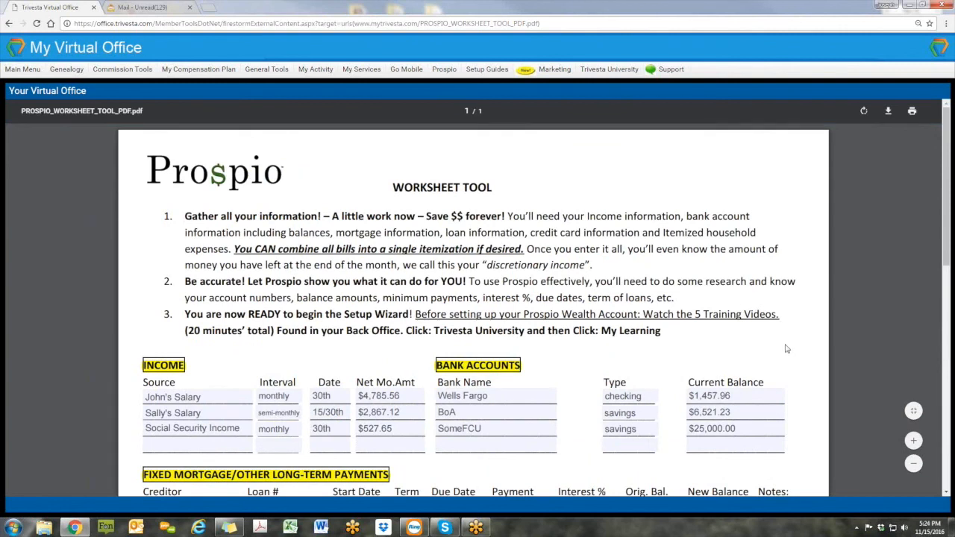
pyautogui.scroll(-1, 786, 348)
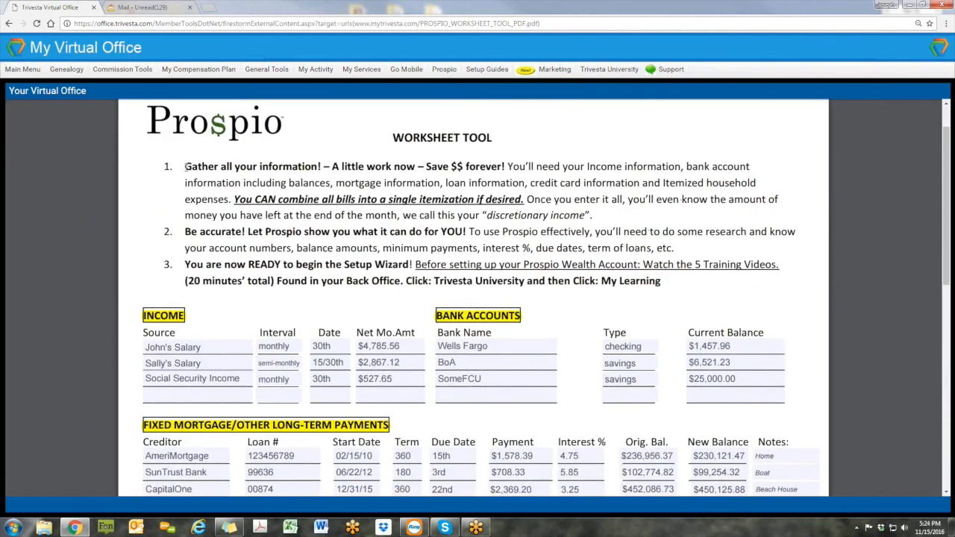
pyautogui.moveTo(185, 166); pyautogui.dragTo(417, 172)
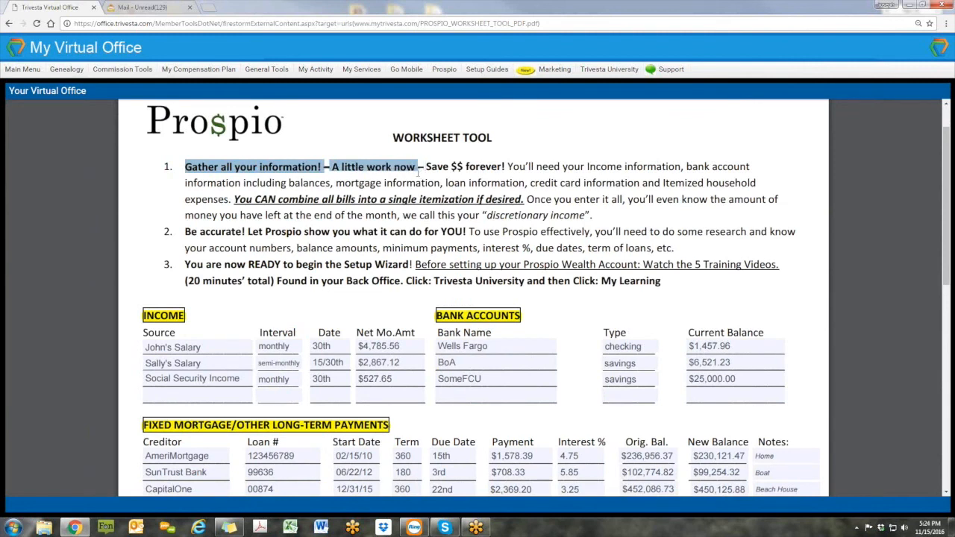
pyautogui.click(435, 161)
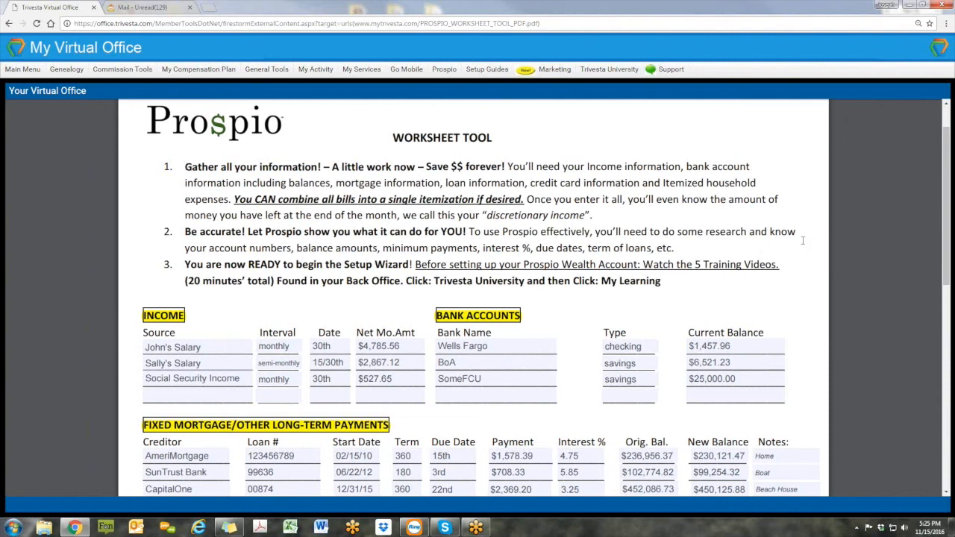
# - Check the interval choices for John's Salary, leaving it at monthly
pyautogui.scroll(-2, 864, 257)
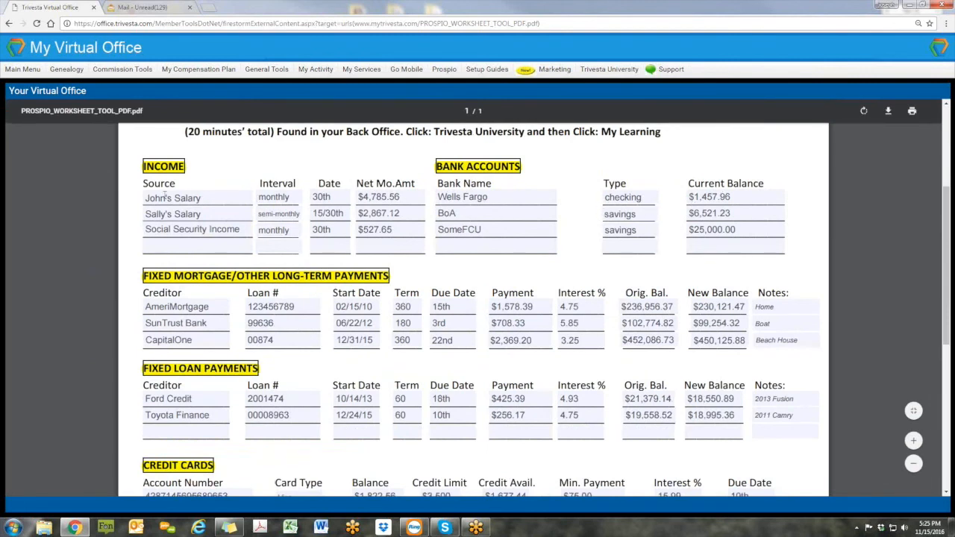
pyautogui.click(294, 197)
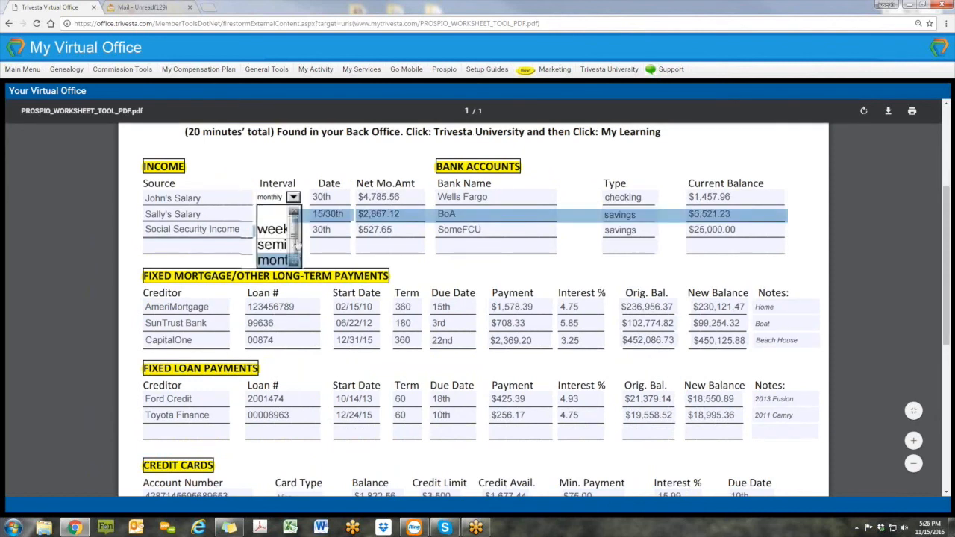
pyautogui.click(295, 198)
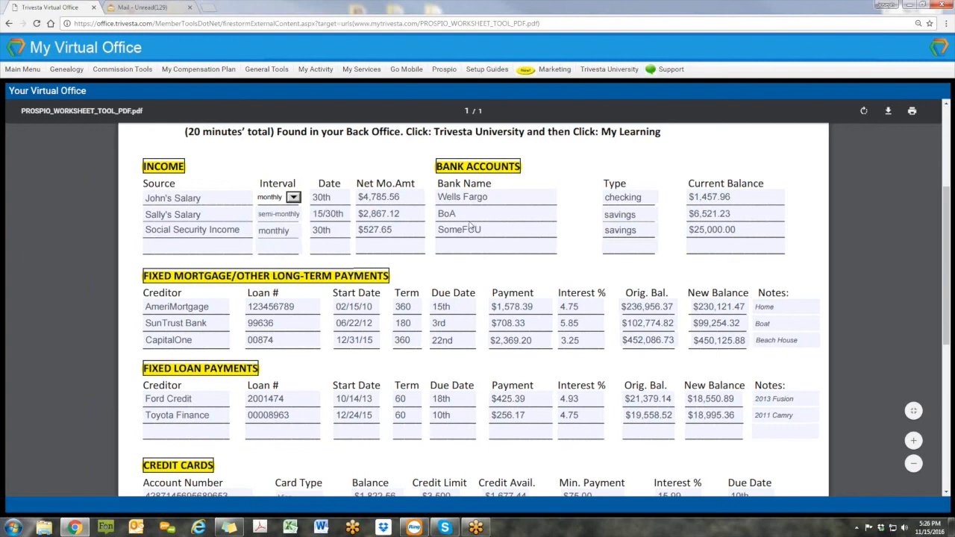
# - Go down the Monthly Expenses descriptions from groceries/household supp. to 'list anything else here'
pyautogui.scroll(-3, 436, 343)
pyautogui.scroll(-8, 436, 342)
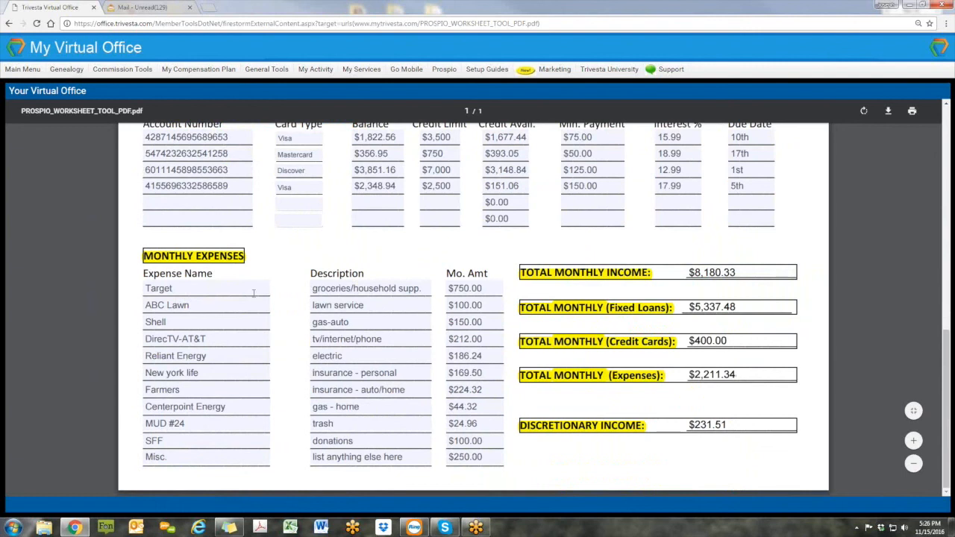
pyautogui.click(315, 288)
pyautogui.click(314, 305)
pyautogui.click(317, 321)
pyautogui.click(317, 339)
pyautogui.click(318, 356)
pyautogui.click(323, 373)
pyautogui.click(326, 390)
pyautogui.click(328, 406)
pyautogui.click(331, 423)
pyautogui.click(329, 442)
pyautogui.click(326, 456)
# - Go back up the expense descriptions from trash to groceries/household supp
pyautogui.click(328, 423)
pyautogui.click(329, 406)
pyautogui.click(328, 389)
pyautogui.click(328, 356)
pyautogui.click(329, 339)
pyautogui.click(329, 322)
pyautogui.click(337, 305)
pyautogui.click(341, 290)
# - Return from the worksheet to the Prospio welcome page via Prospio Login / Your Wealth Account
pyautogui.scroll(4, 879, 309)
pyautogui.scroll(4, 879, 309)
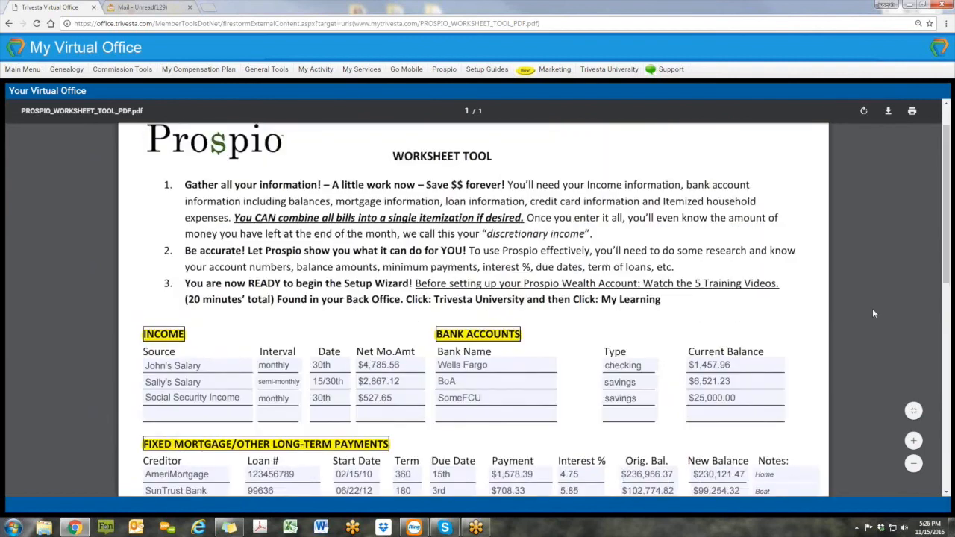
pyautogui.moveTo(444, 72)
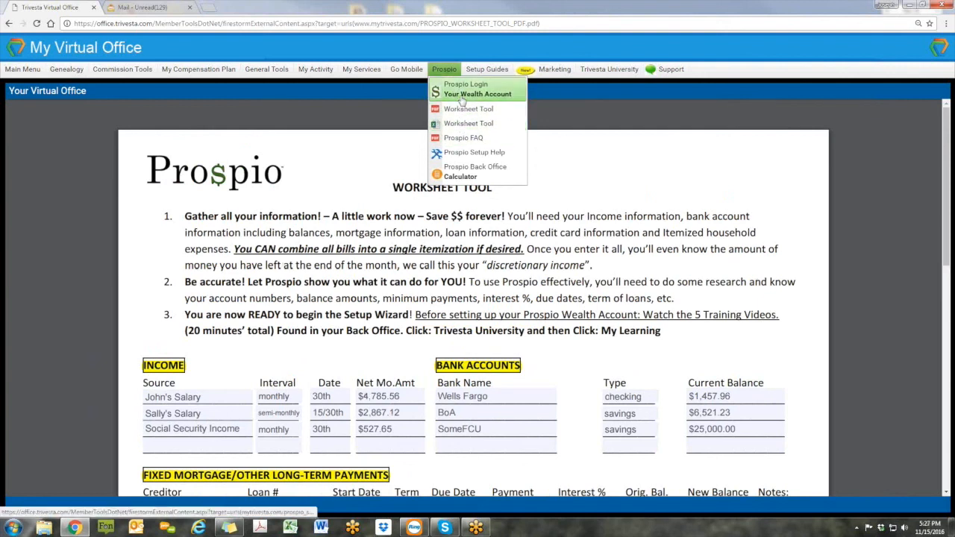
pyautogui.click(462, 91)
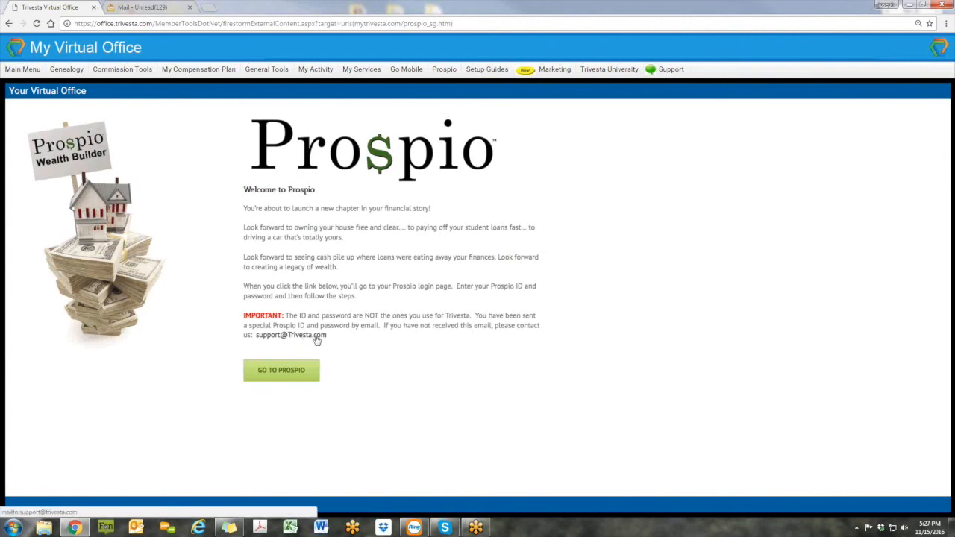
# - Continue via GO TO PROSPIO to the blank Step 1 profile form
pyautogui.click(290, 377)
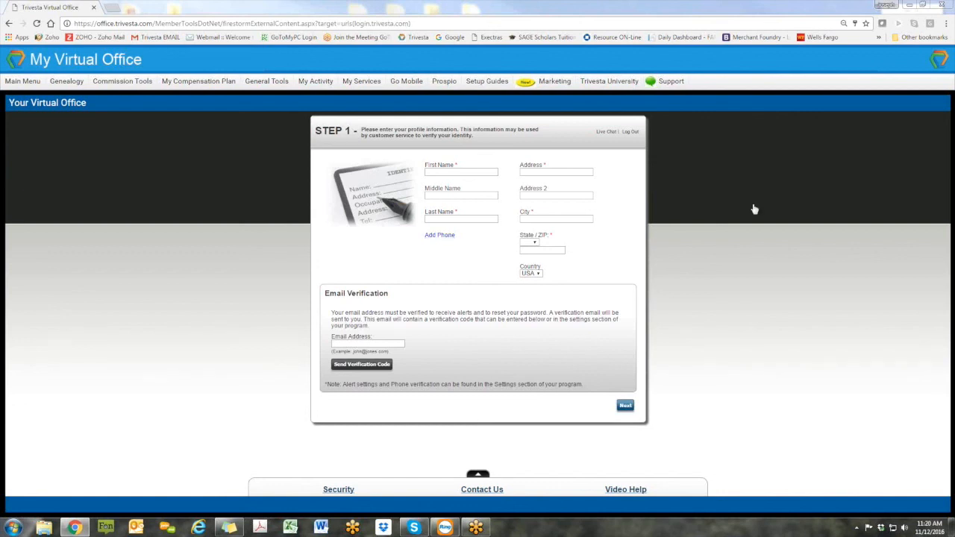
# - Add a phone entry and fill in the user's first and last name
pyautogui.click(445, 238)
pyautogui.click(468, 179)
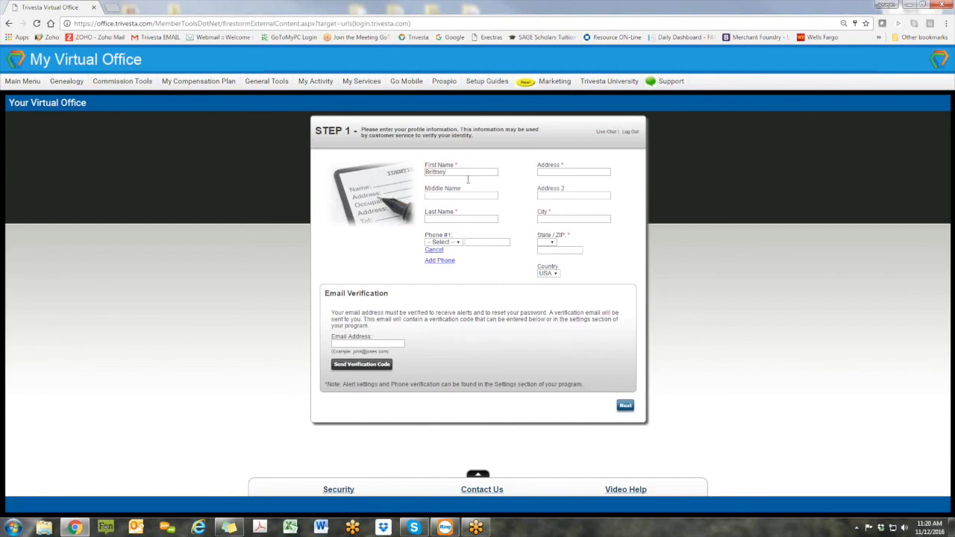
pyautogui.press('Tab')
# - Fill in the user's street address, city, state and ZIP code
pyautogui.click(572, 174)
pyautogui.write('123 Street')
pyautogui.click(573, 218)
pyautogui.write('Home')
pyautogui.click(552, 242)
pyautogui.press('u')
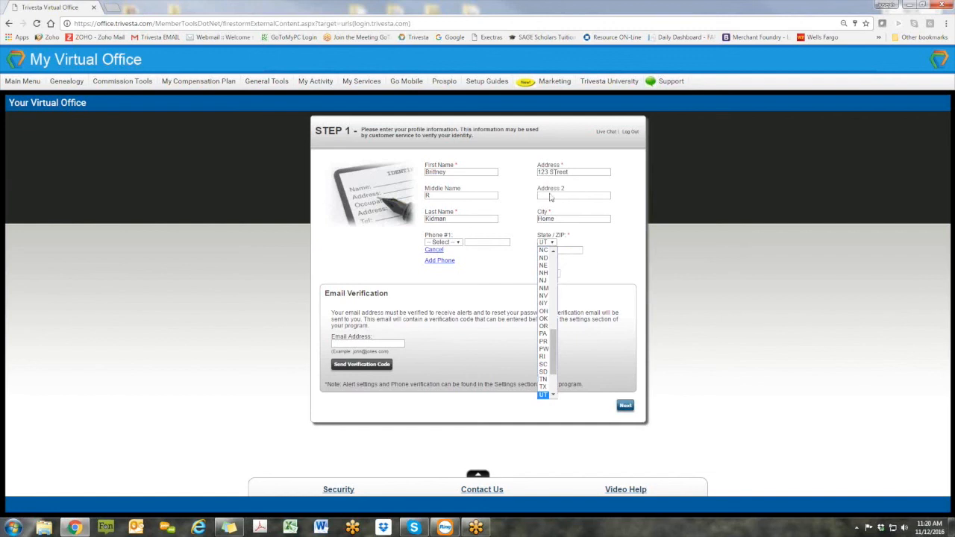
pyautogui.click(592, 253)
pyautogui.click(573, 251)
pyautogui.write('84096')
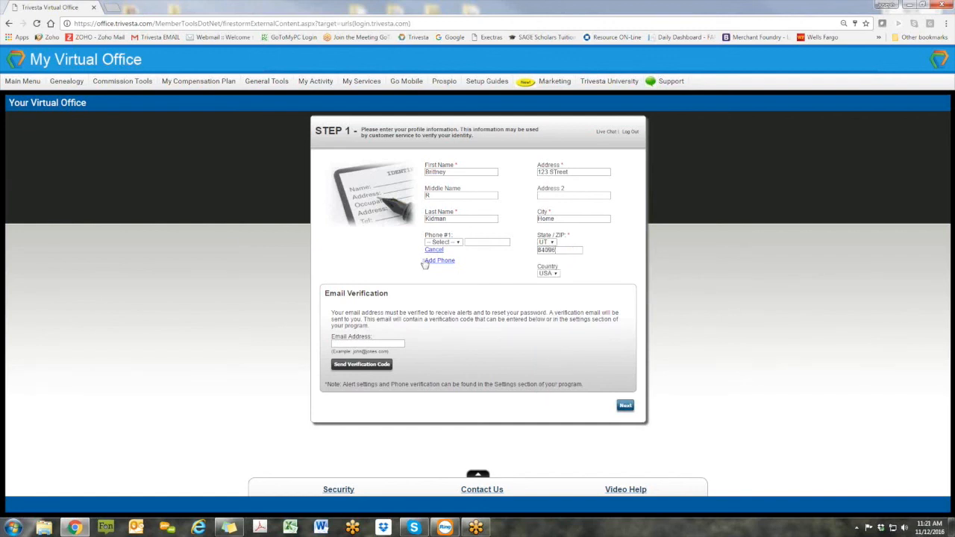
# - Enter the user's Cell phone number and e-mail address, then request a verification code
pyautogui.click(461, 243)
pyautogui.click(447, 257)
pyautogui.click(482, 245)
pyautogui.write('801-')
pyautogui.write('123-1234')
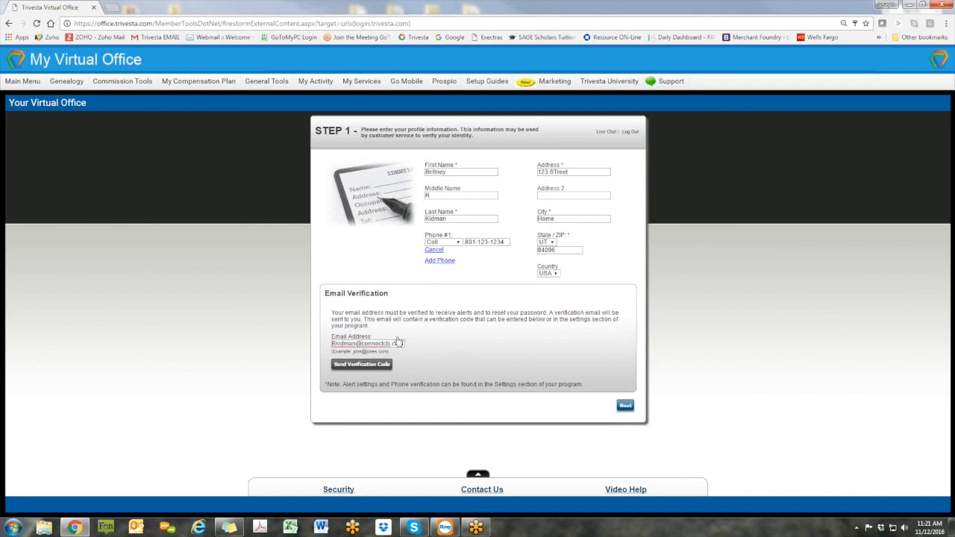
pyautogui.click(379, 365)
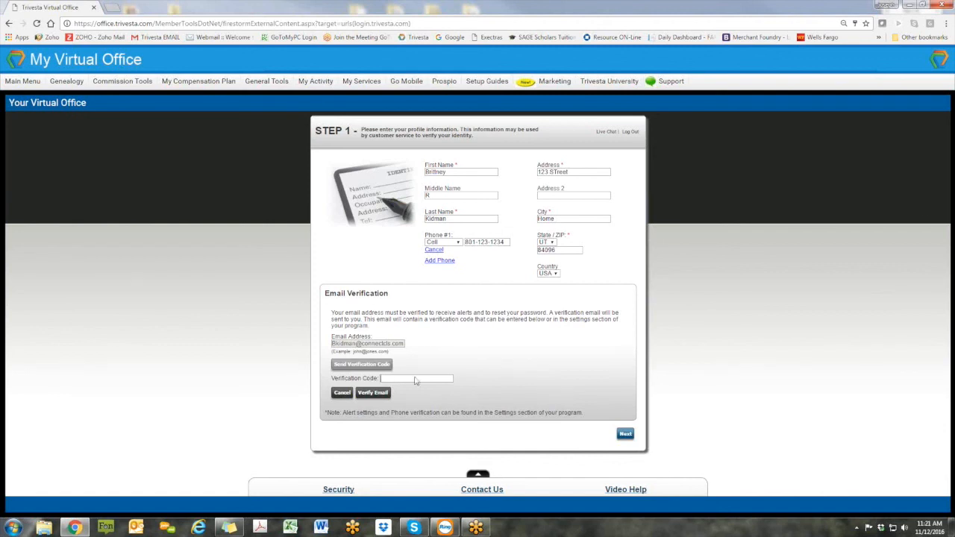
# - Enter the emailed verification code, verify the e-mail, and proceed to Step 2
pyautogui.click(373, 394)
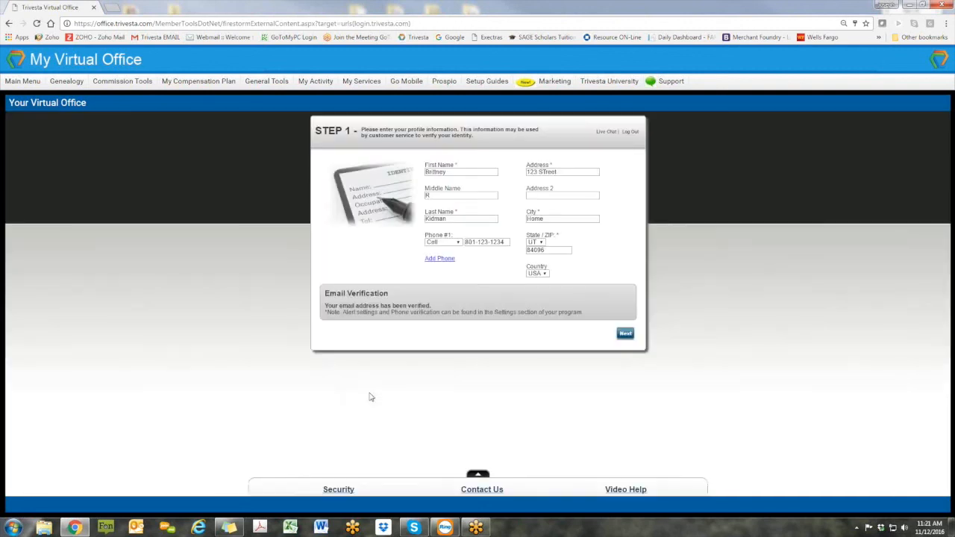
pyautogui.click(626, 335)
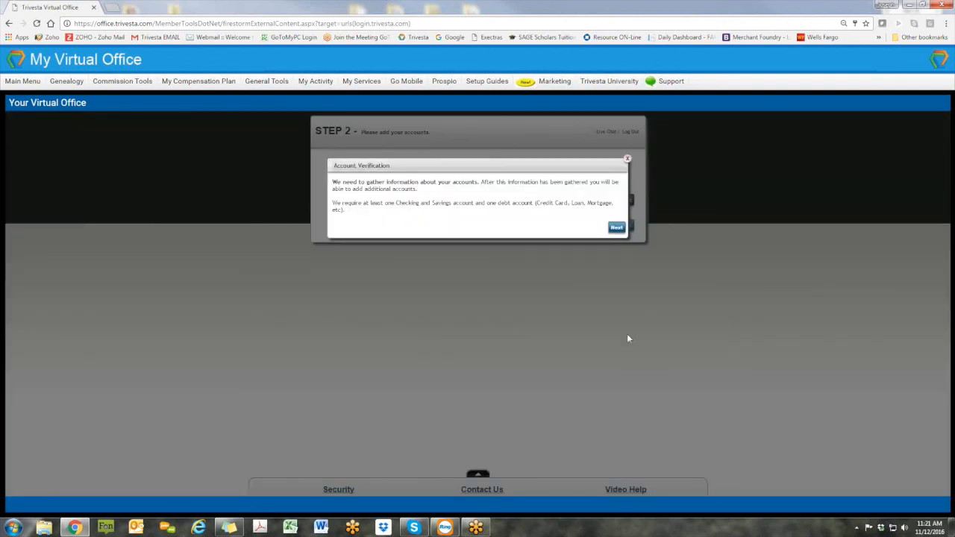
# - Proceed past the Account Verification notice to the Primary Checking account form
pyautogui.click(616, 228)
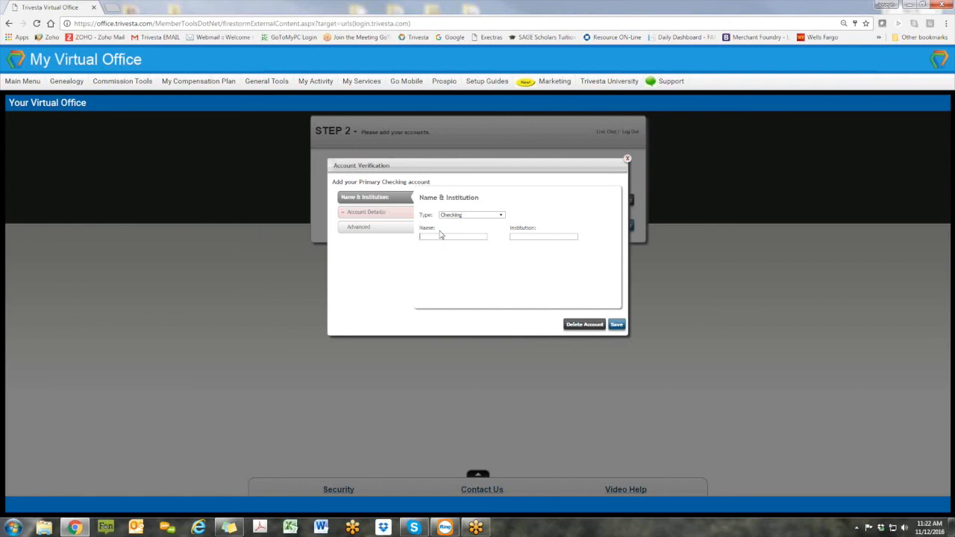
# - Name the account Checking with institution BOA and bring up its Account Details
pyautogui.write('Checking')
pyautogui.click(526, 236)
pyautogui.click(358, 215)
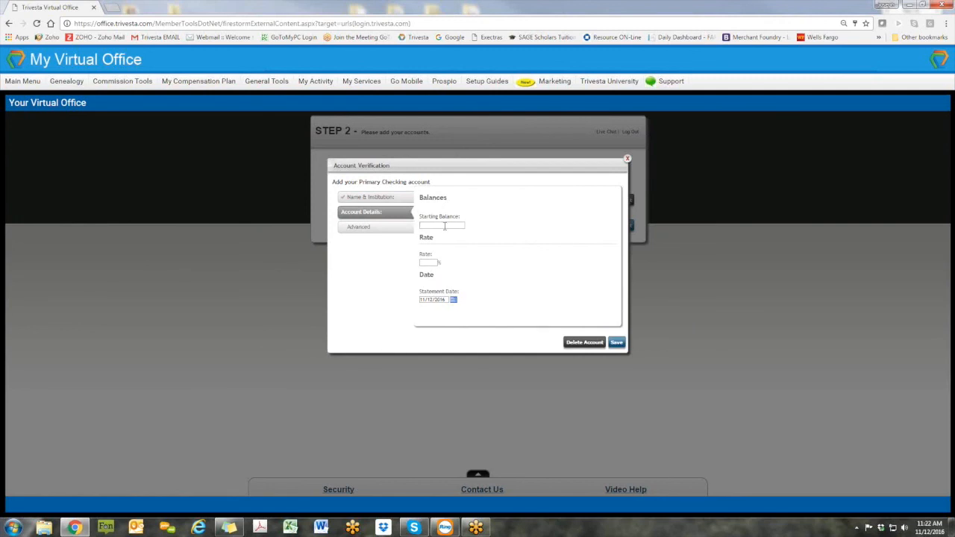
# - Save the checking account with a 1000.00 starting balance
pyautogui.write('000.00')
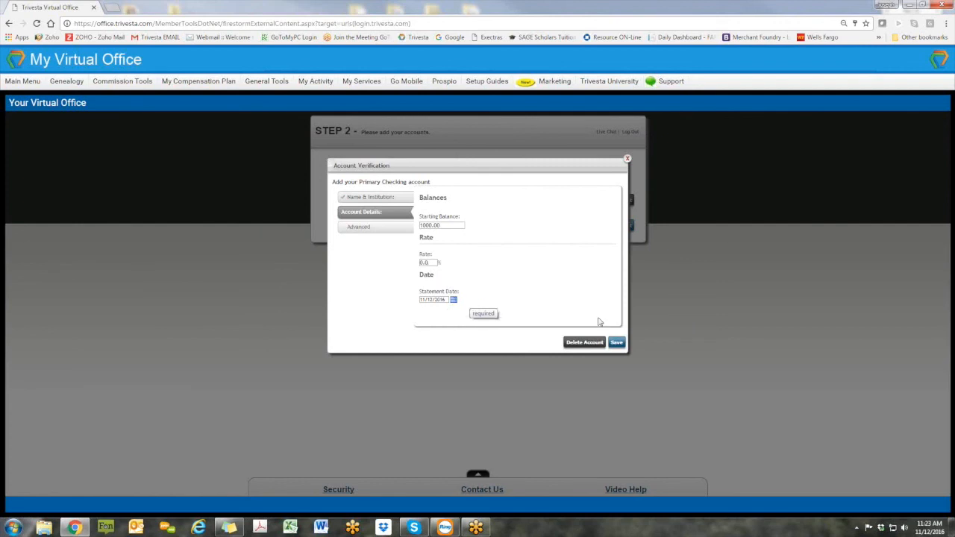
pyautogui.click(618, 346)
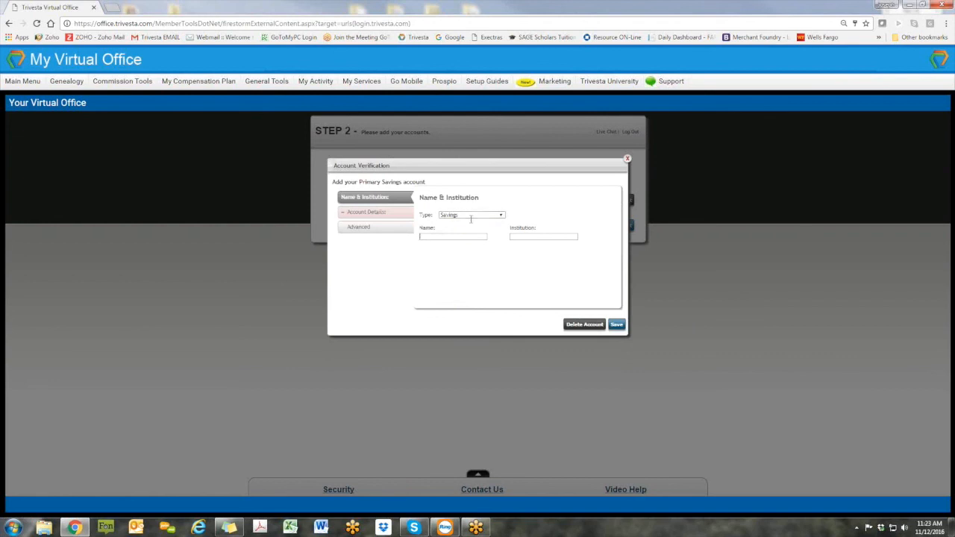
# - Add a Savings account at BOA with a $2,000.00 starting balance and save it
pyautogui.write('Savings')
pyautogui.click(515, 237)
pyautogui.write('BOA')
pyautogui.click(390, 217)
pyautogui.click(434, 225)
pyautogui.write('200')
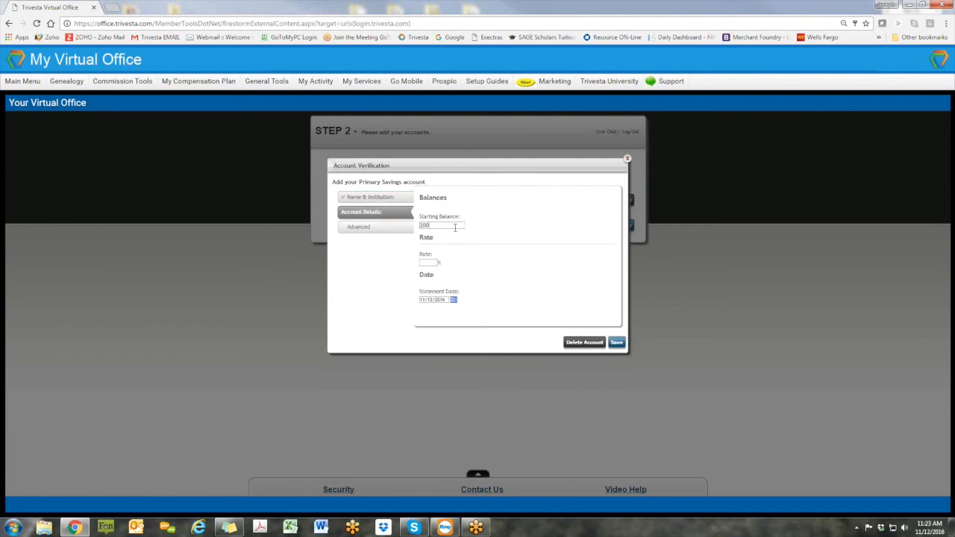
pyautogui.write('0.00')
pyautogui.click(616, 342)
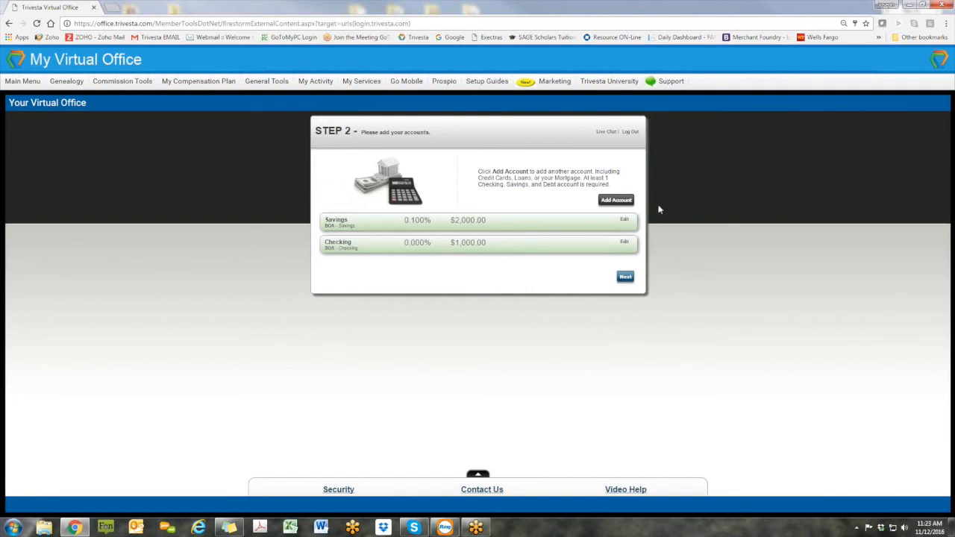
# - Add another account as a Creditor/Loan to bring up the Credit Card form
pyautogui.click(627, 200)
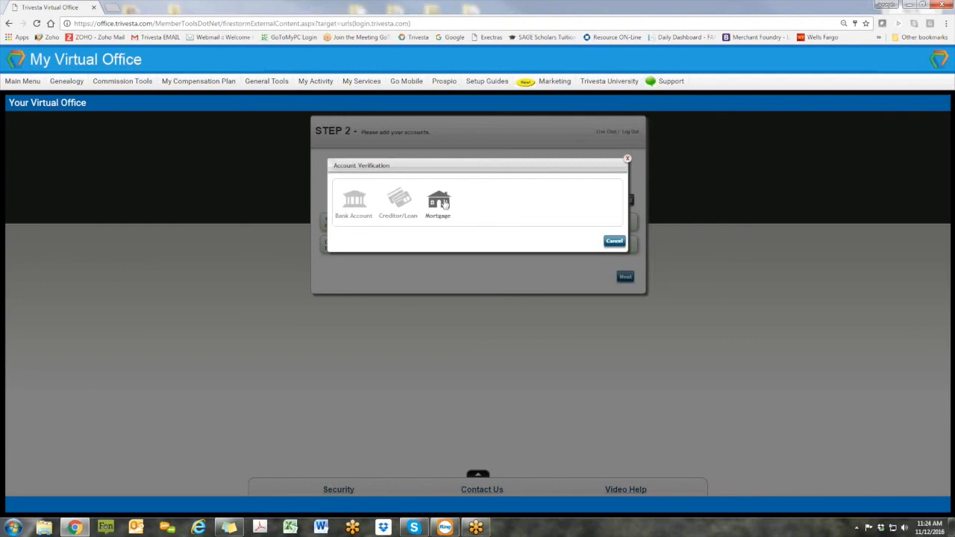
pyautogui.click(398, 203)
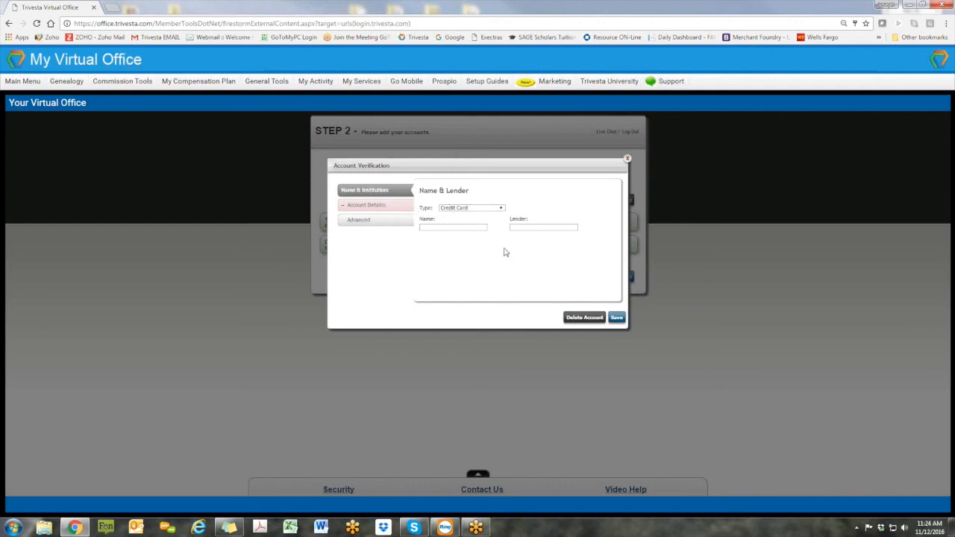
# - Name the credit card Visa with lender BOA and move to its account details
pyautogui.write('Visa')
pyautogui.press('Tab')
pyautogui.write('BOA')
pyautogui.click(375, 209)
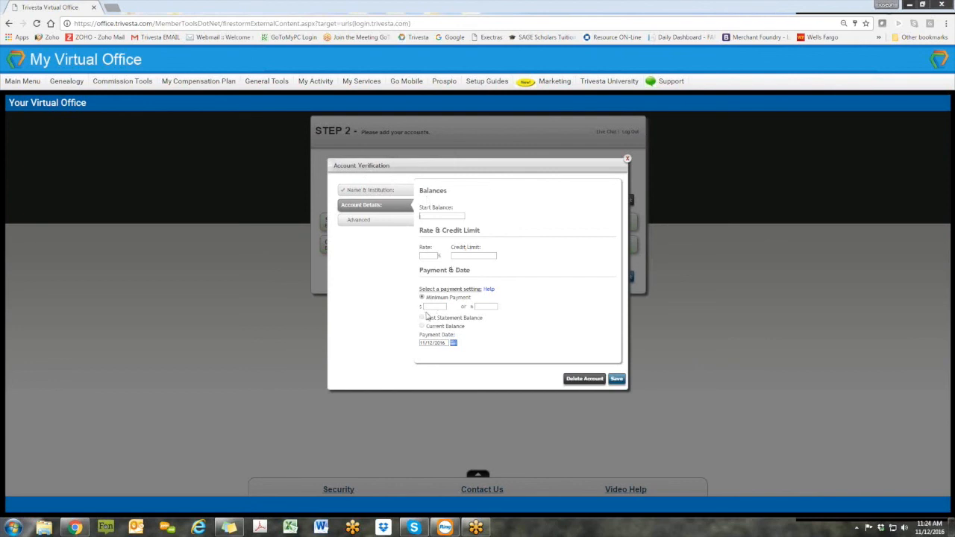
# - Dismiss the Preferences popup and enter the Visa start balance of 1822.56
pyautogui.click(587, 401)
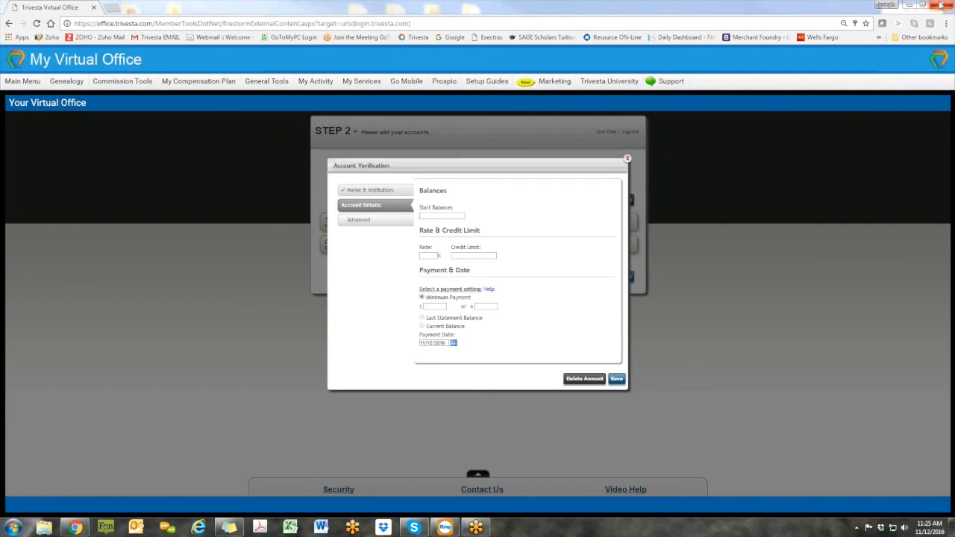
pyautogui.click(429, 216)
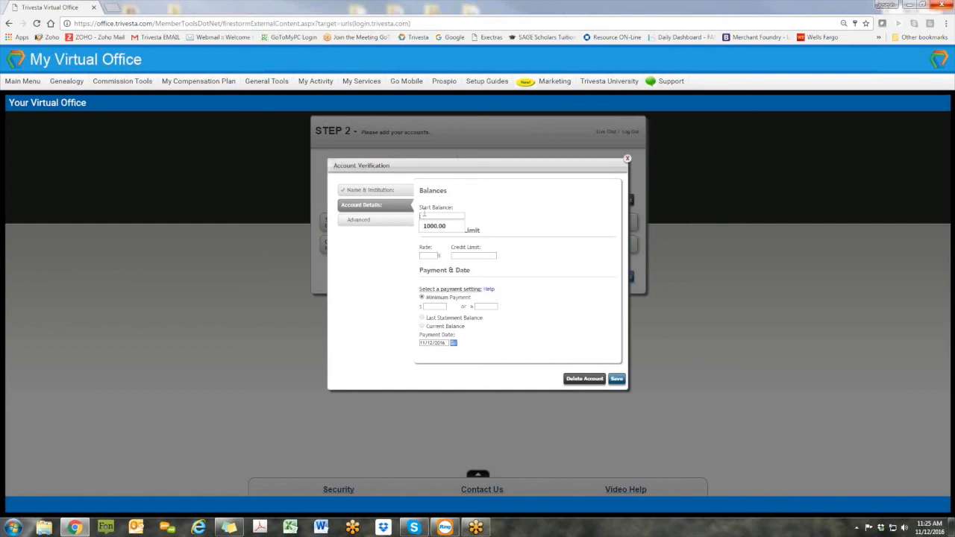
pyautogui.write('18')
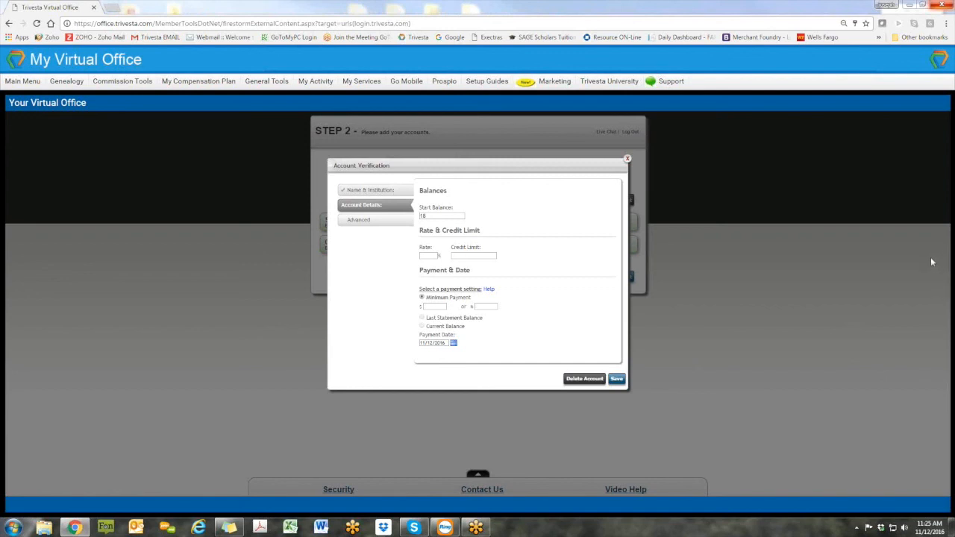
pyautogui.click(826, 291)
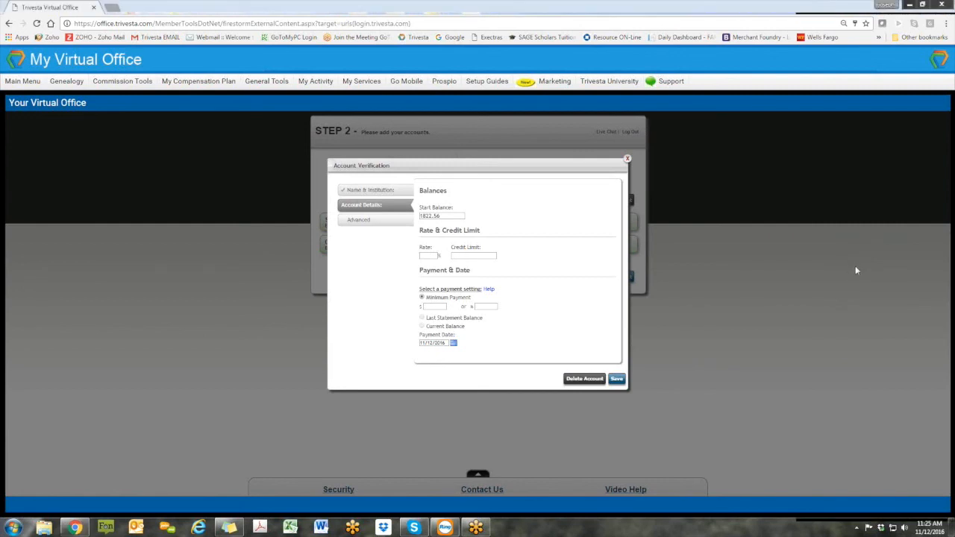
# - Set the Visa card's interest rate to 15.99% and credit limit to 3000.00
pyautogui.click(429, 255)
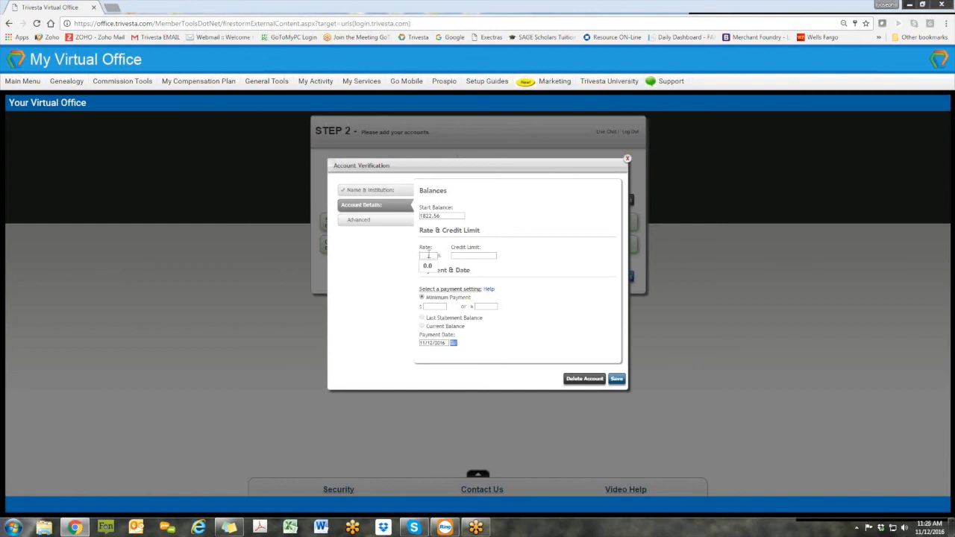
pyautogui.write('15.99')
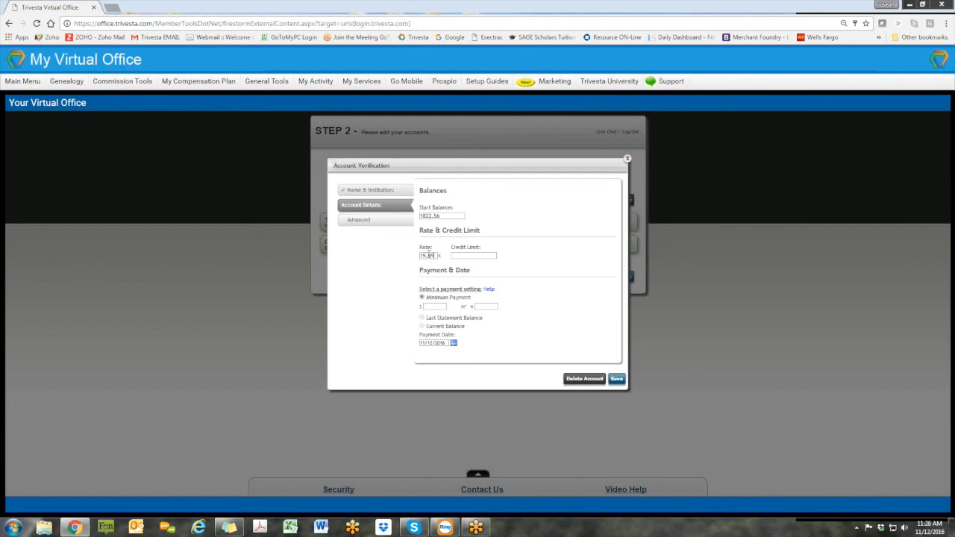
pyautogui.click(483, 255)
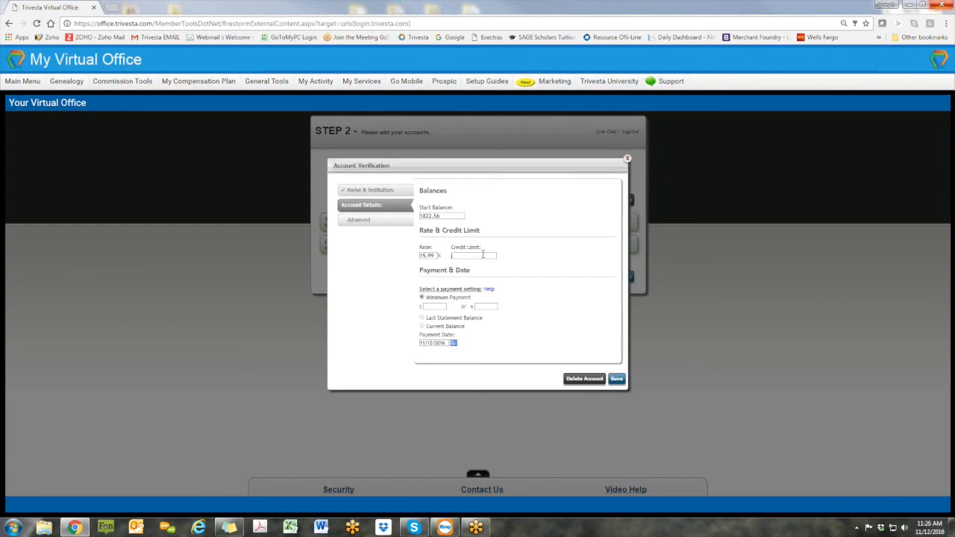
pyautogui.write('3000.00')
# - Set the Visa minimum payment to $50.00 or 1.4%
pyautogui.click(434, 306)
pyautogui.write('50.0')
pyautogui.write('.4')
pyautogui.click(453, 344)
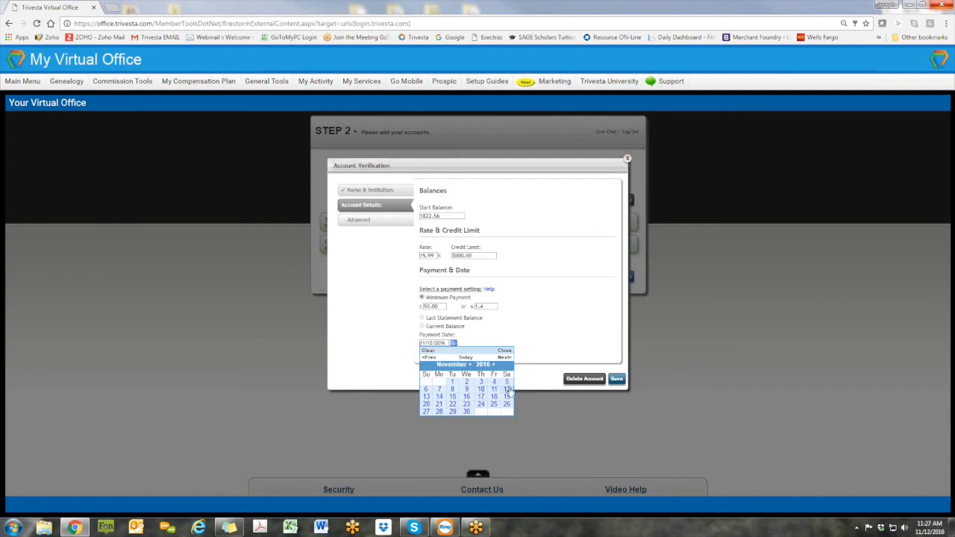
# - Set the Visa payment date to December 10, 2016 and go to its Advanced settings
pyautogui.click(504, 358)
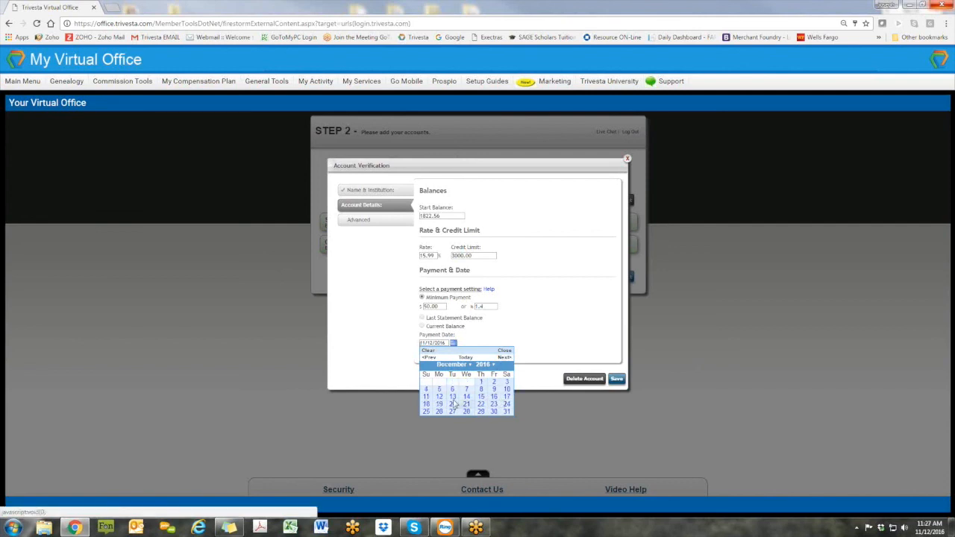
pyautogui.click(507, 389)
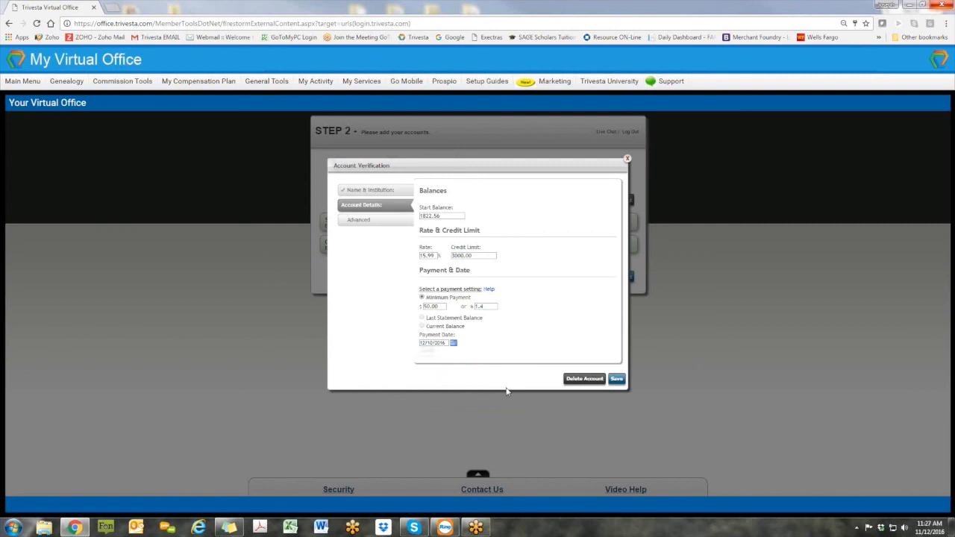
pyautogui.click(377, 224)
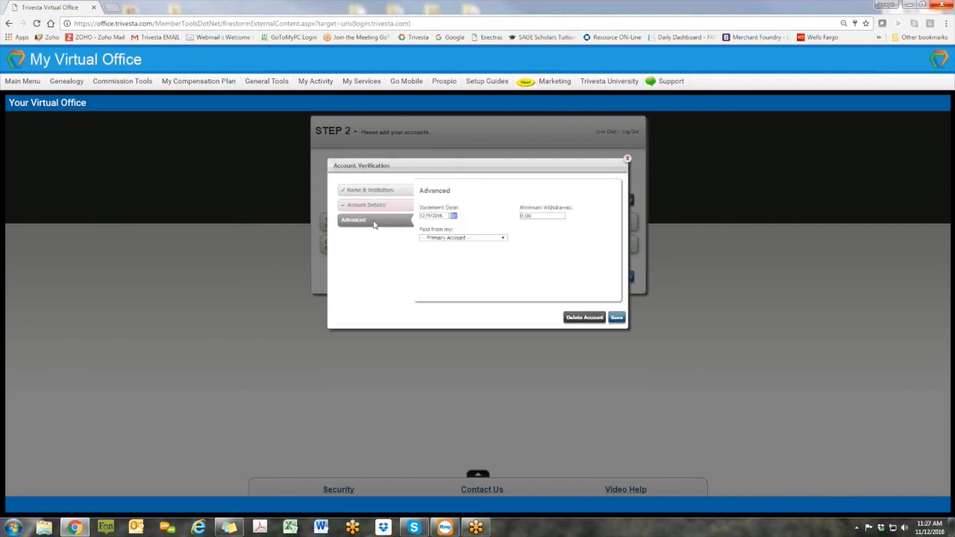
# - Set the Visa statement date to November 18, 2016, paid from Primary Account, and save
pyautogui.click(453, 216)
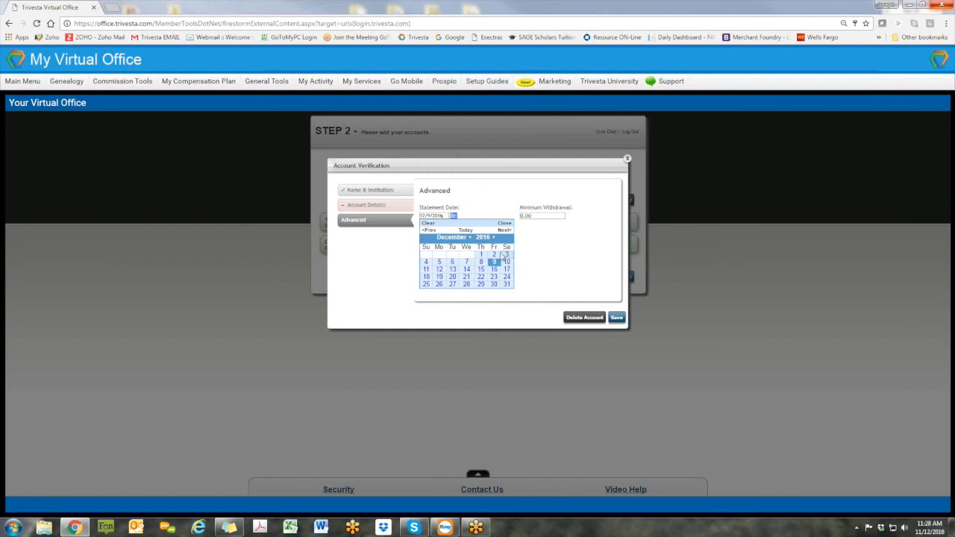
pyautogui.click(426, 231)
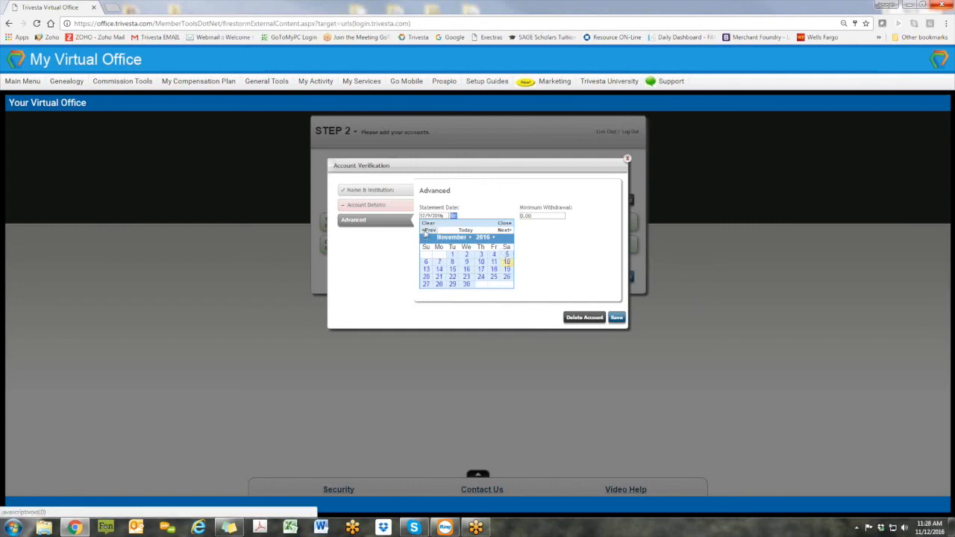
pyautogui.click(494, 270)
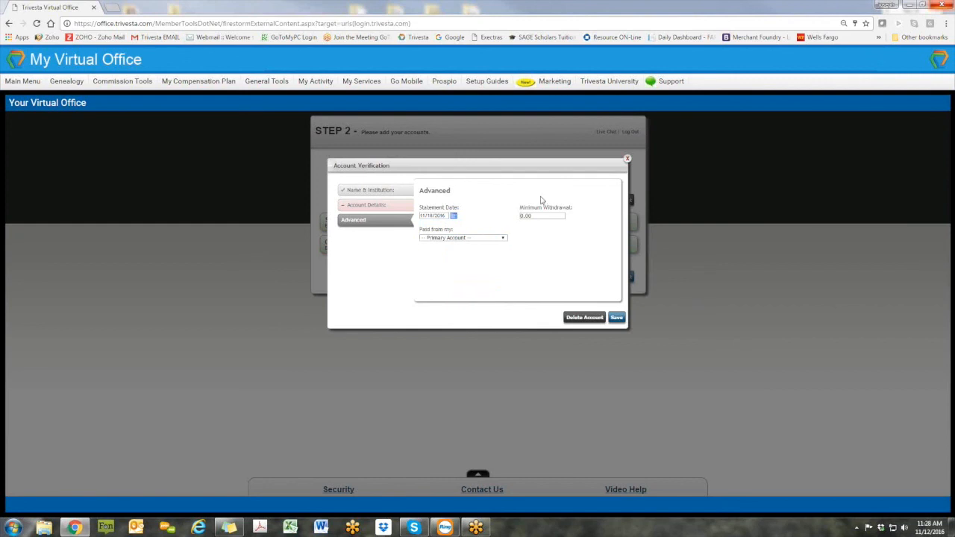
pyautogui.click(522, 217)
pyautogui.click(472, 238)
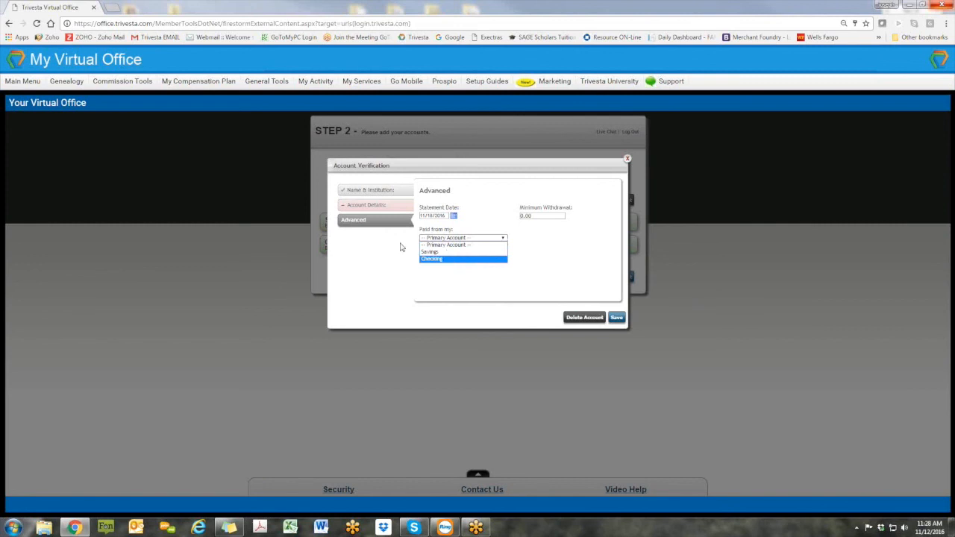
pyautogui.click(446, 245)
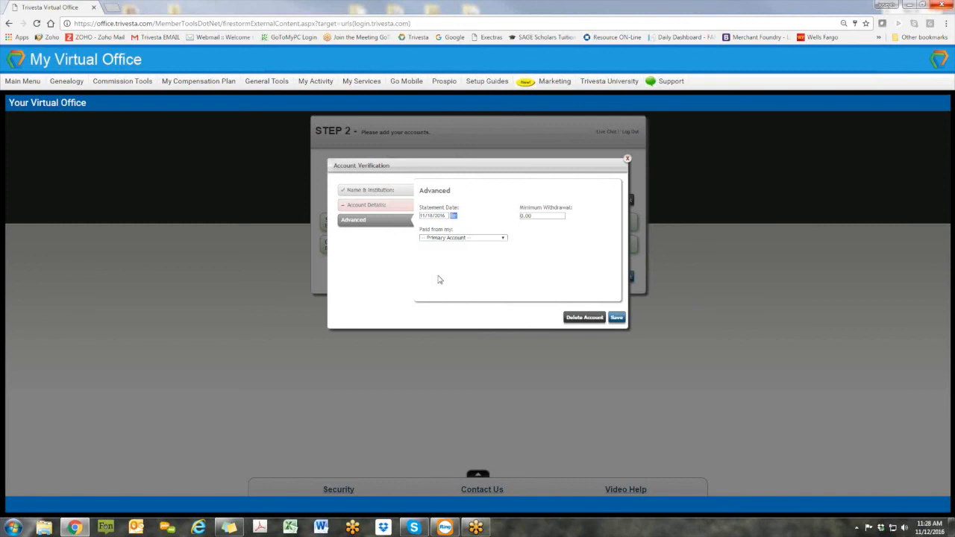
pyautogui.click(617, 318)
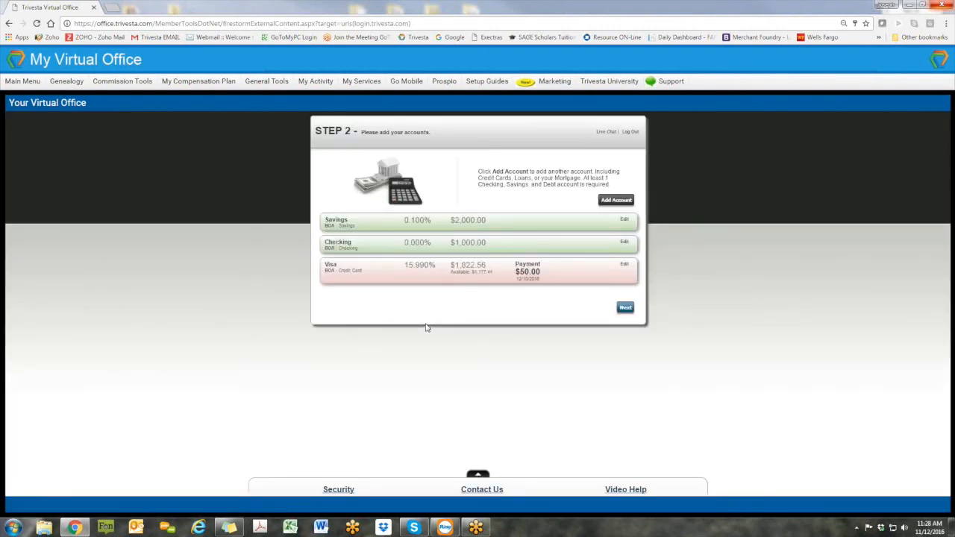
# - Add a Loan-type Creditor/Loan account named CAR Loan and begin entering its lender (Wells F…)
pyautogui.click(616, 203)
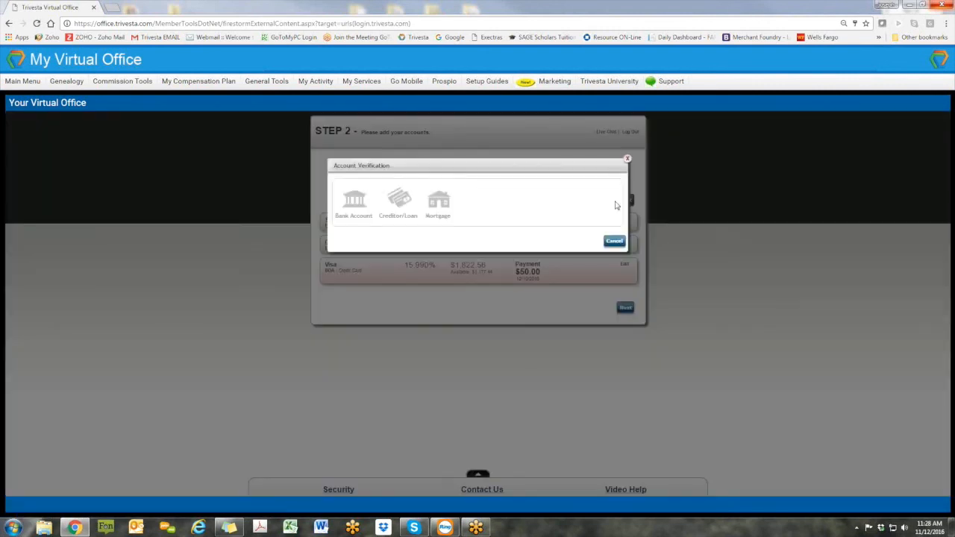
pyautogui.click(398, 203)
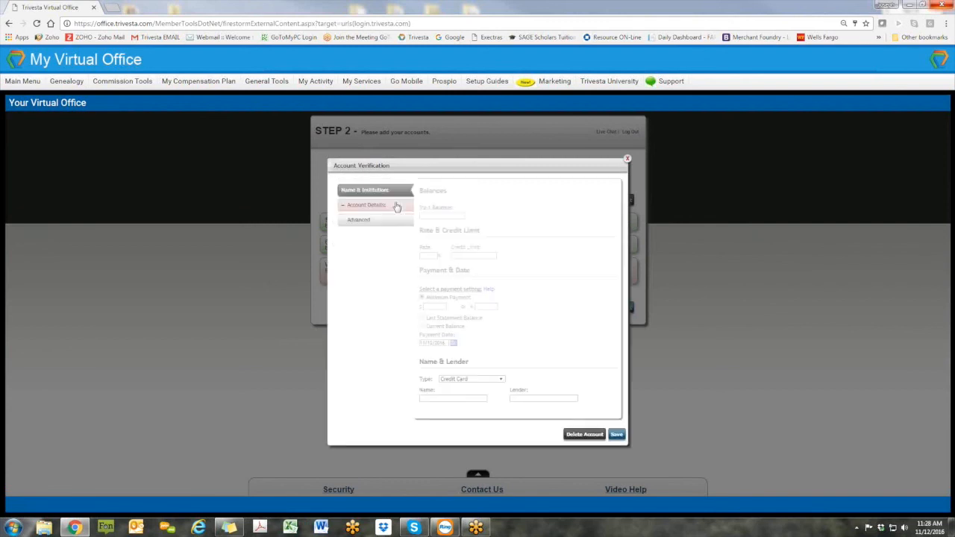
pyautogui.click(481, 209)
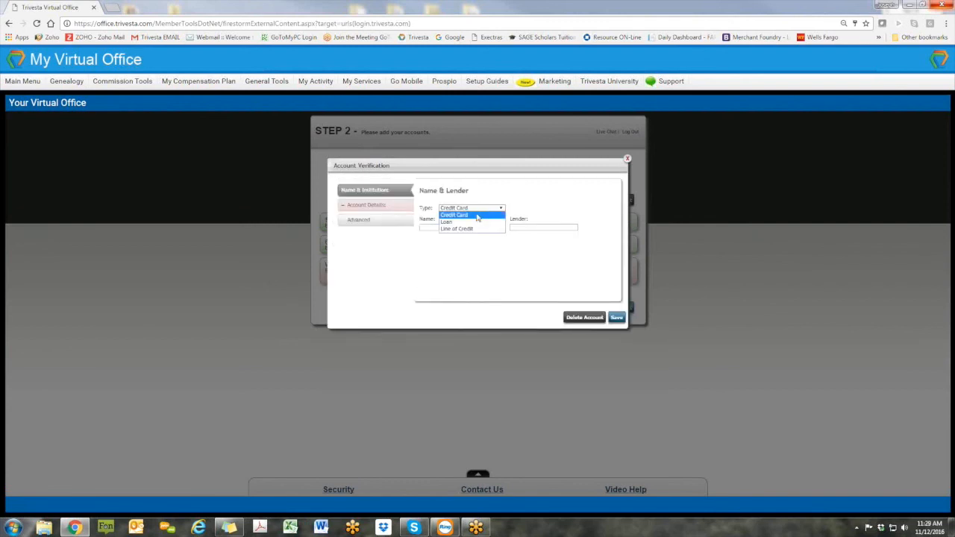
pyautogui.click(455, 222)
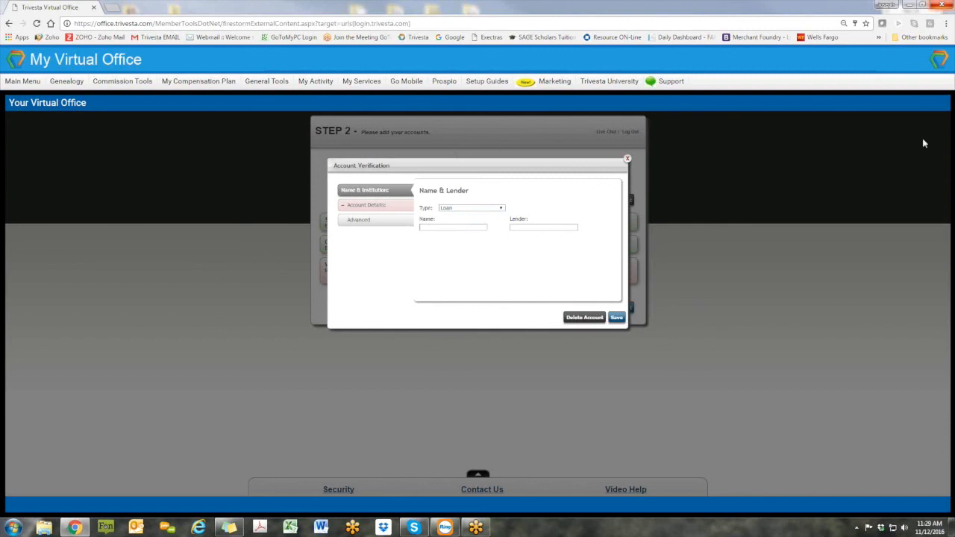
pyautogui.click(478, 227)
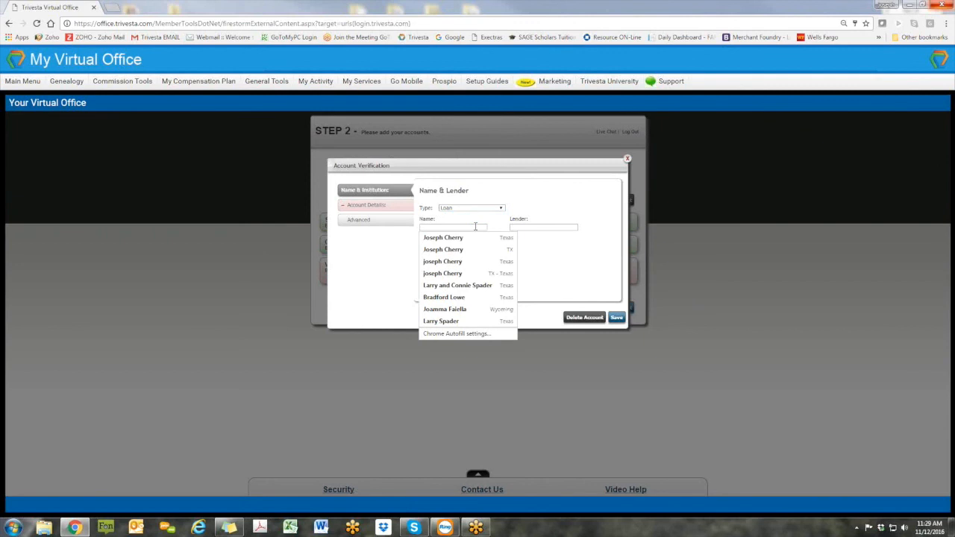
pyautogui.write('CAR Lo')
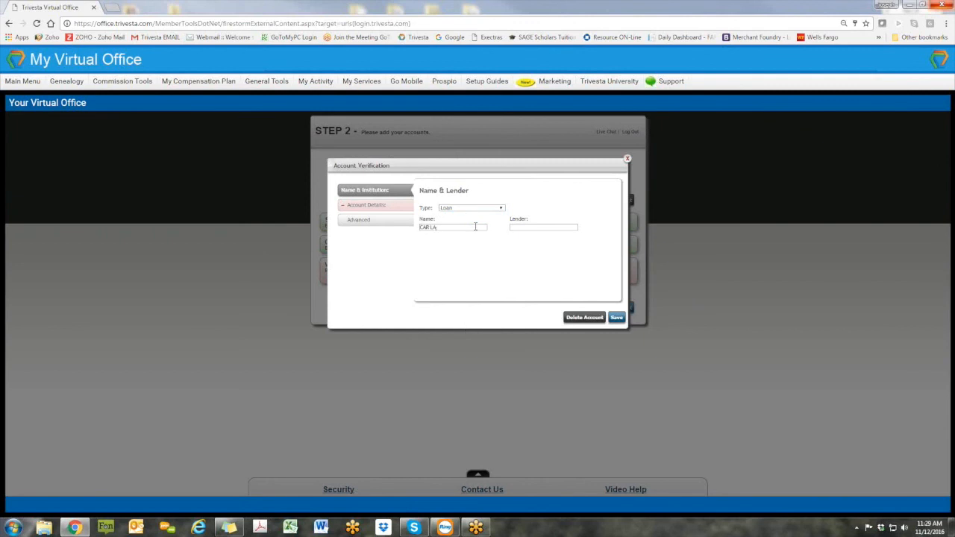
pyautogui.write('an')
pyautogui.write('We')
pyautogui.write('lls Fargo')
# - Enter the car loan's 18550.89 start balance and 4.93% interest rate
pyautogui.click(389, 212)
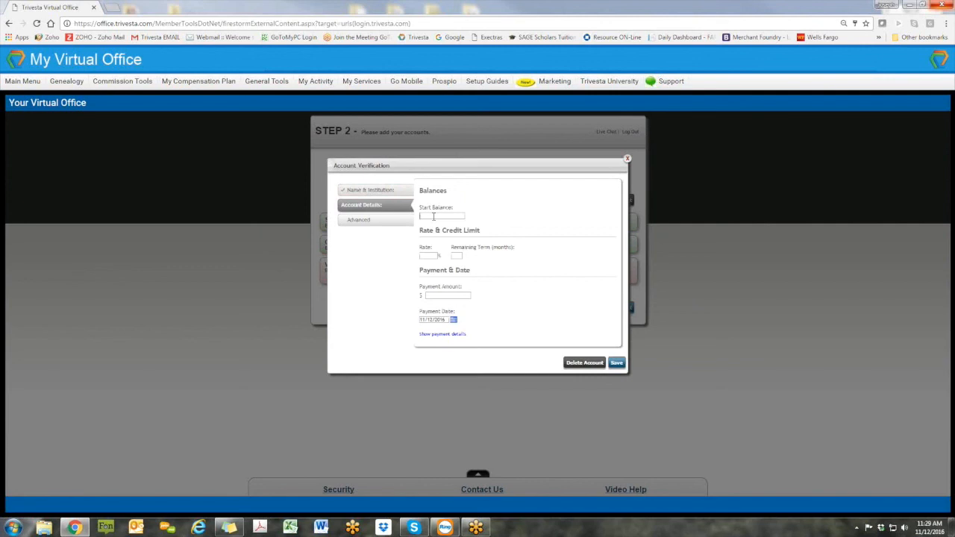
pyautogui.write('18550.89')
pyautogui.click(427, 255)
pyautogui.write('4.93')
# - Enter a 49-month remaining term and a 425.39 payment amount, correcting earlier mistyped values
pyautogui.press('Tab')
pyautogui.write('405.3')
pyautogui.hotkey('shift', 'Tab')
pyautogui.write('39')
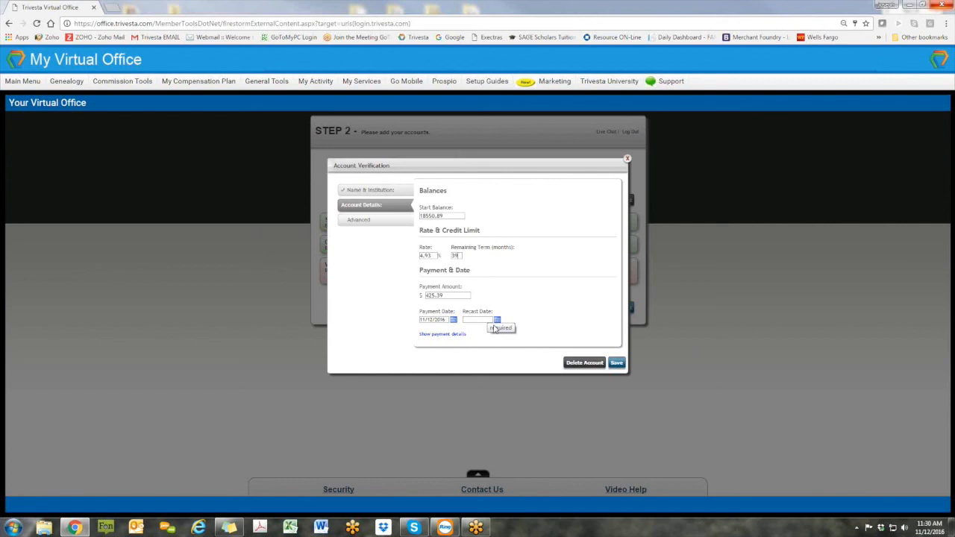
pyautogui.moveTo(462, 255); pyautogui.dragTo(450, 259)
pyautogui.write('499')
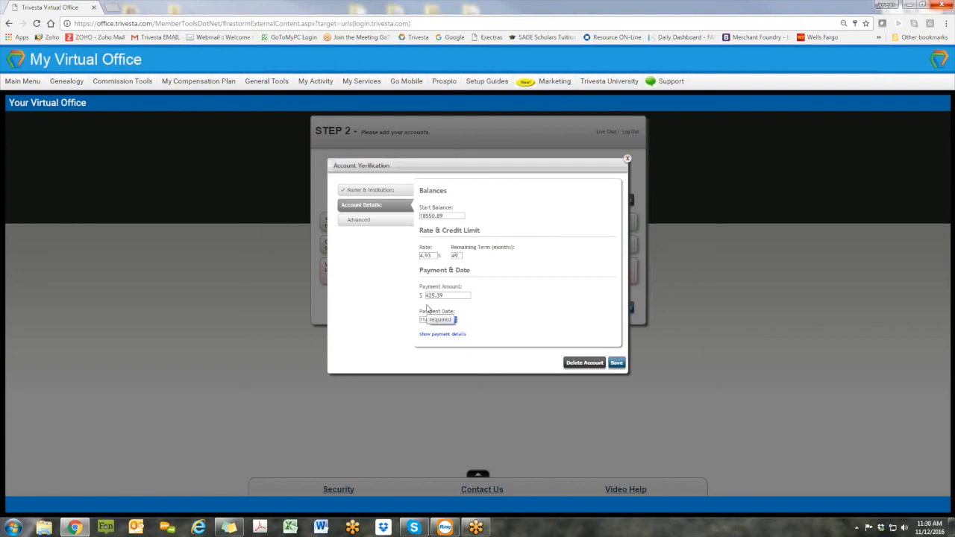
# - Set the car loan's payment date to November 14, 2016
pyautogui.click(452, 321)
pyautogui.click(454, 321)
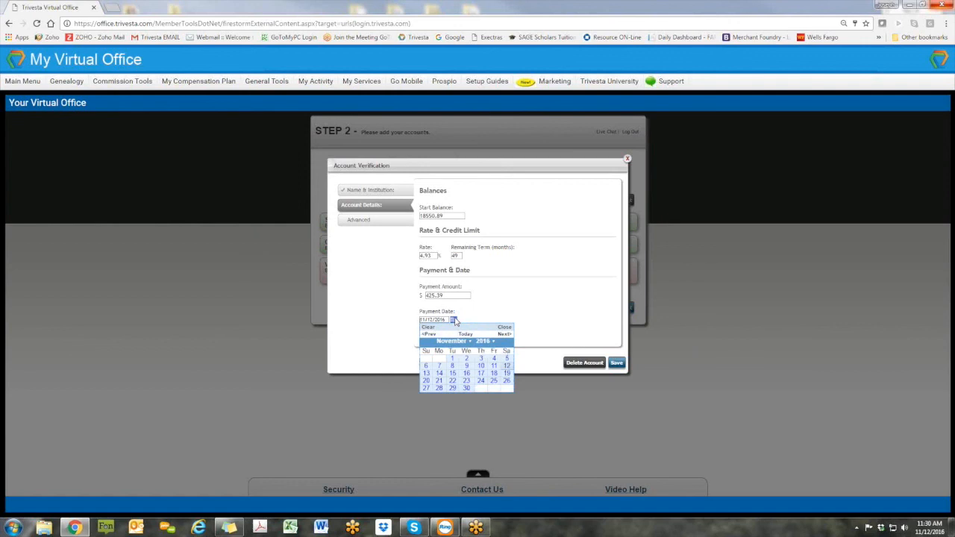
pyautogui.click(439, 373)
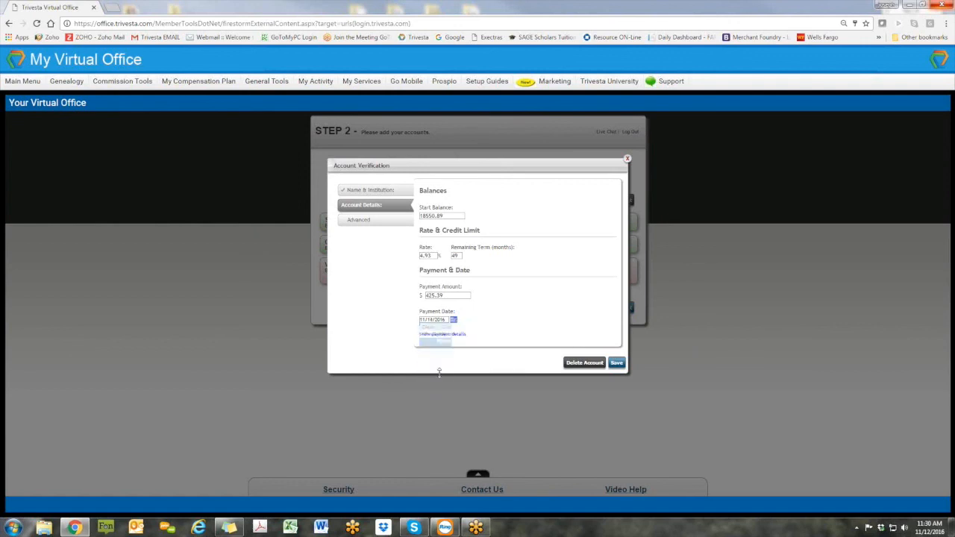
# - Give the car loan an original balance of 21379.14 and a 60-month original term
pyautogui.click(353, 223)
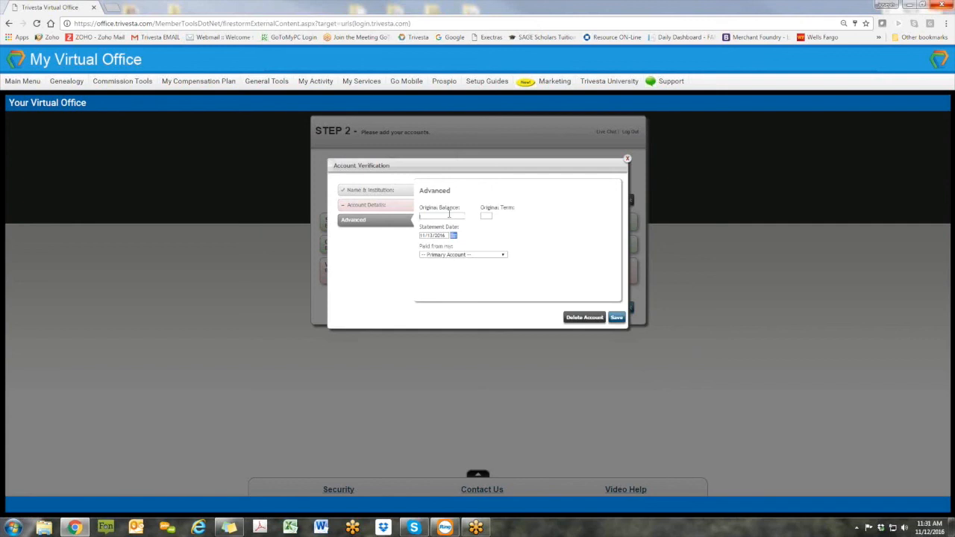
pyautogui.write('21379.14')
pyautogui.click(486, 216)
pyautogui.write('60')
# - Set the car loan's statement date to October 25, 2016 and save the account
pyautogui.click(453, 236)
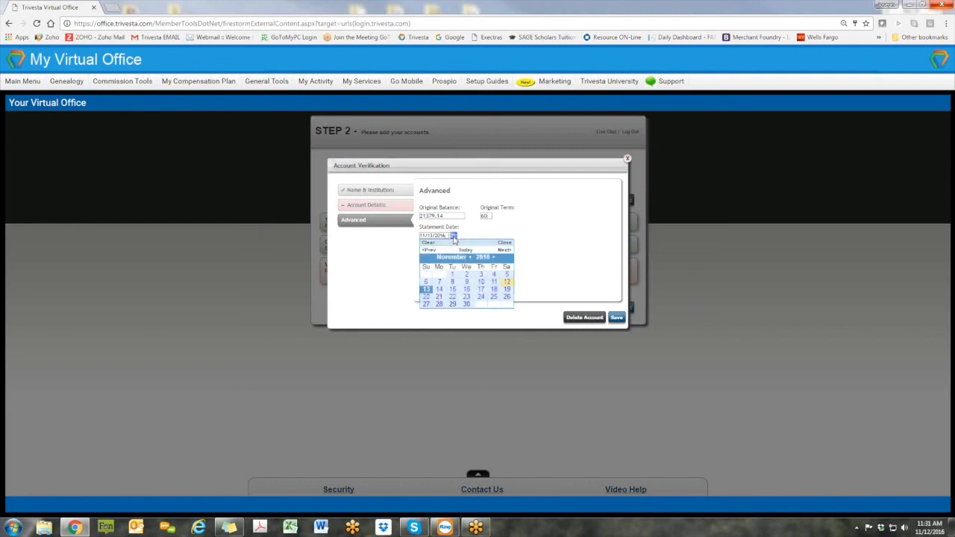
pyautogui.click(428, 250)
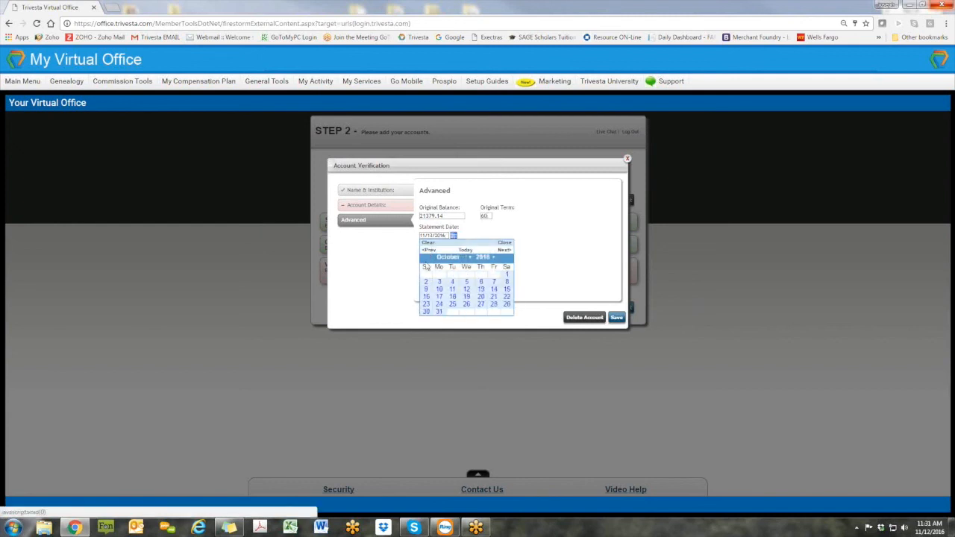
pyautogui.click(452, 305)
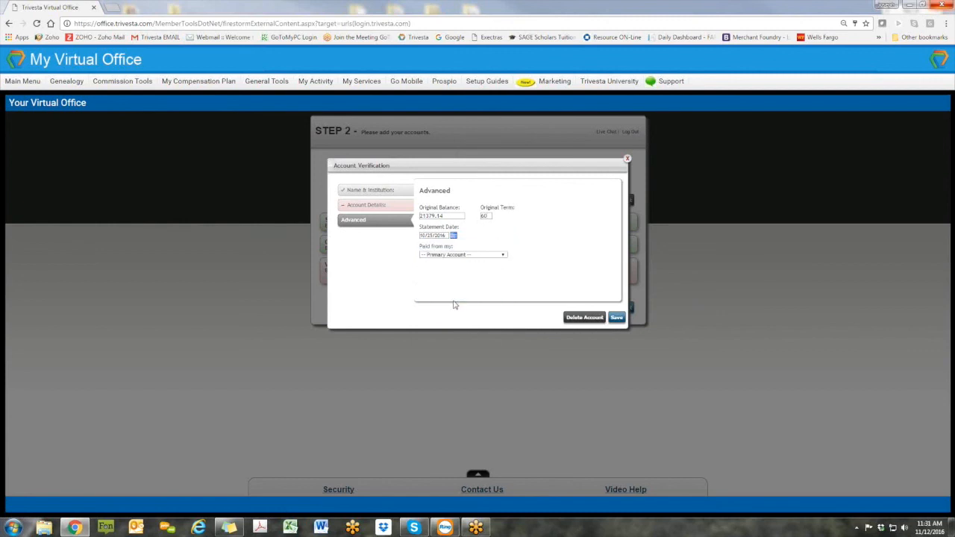
pyautogui.click(616, 318)
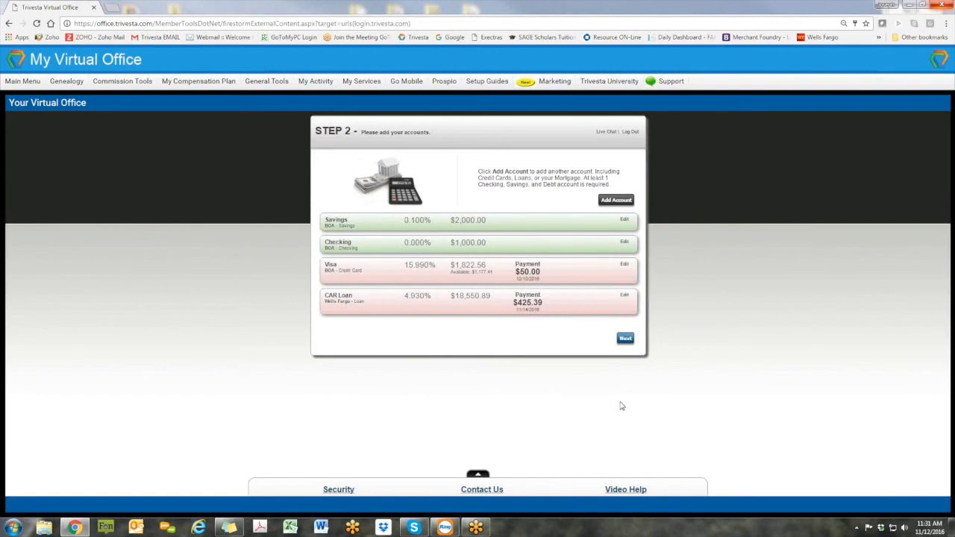
# - Add a Mortgage account named Home Loan with lender AFCU and go to its Account Details
pyautogui.click(617, 201)
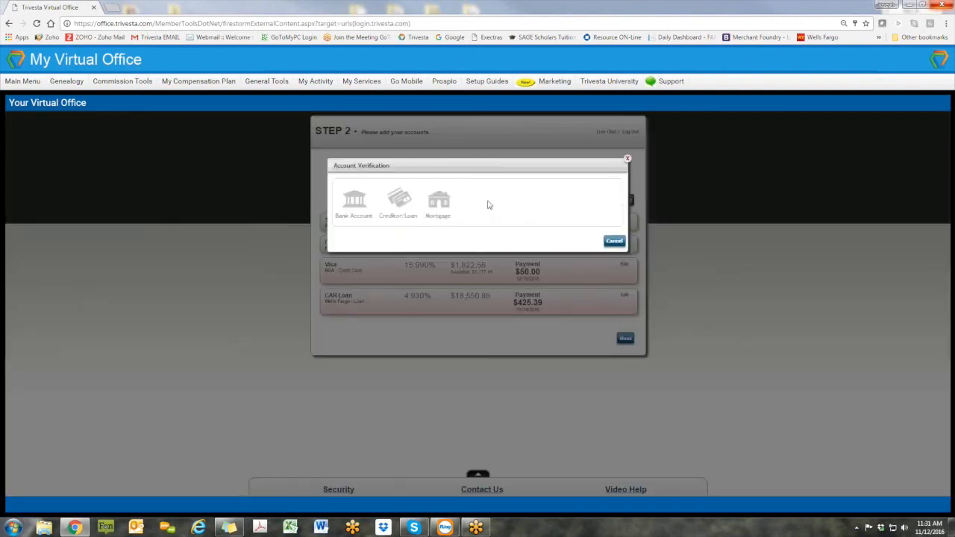
pyautogui.click(437, 208)
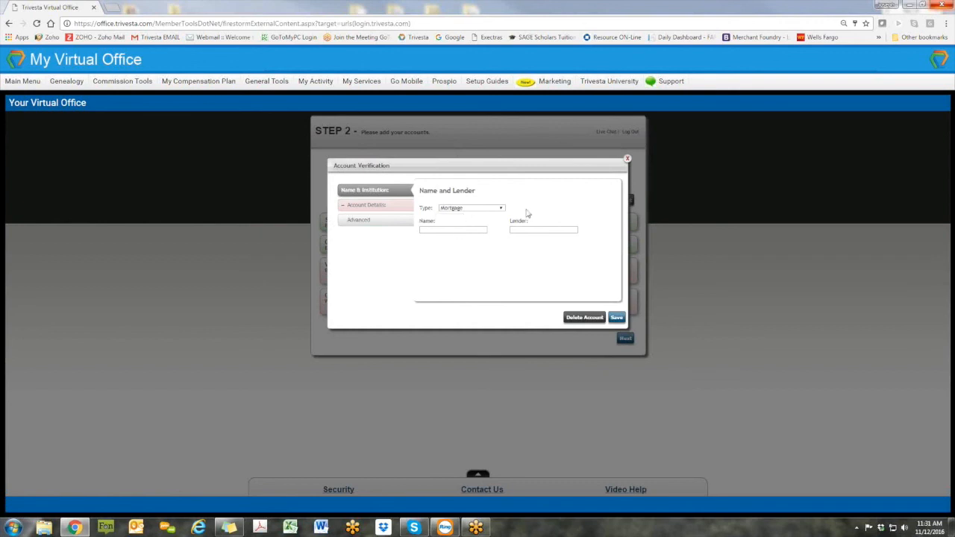
pyautogui.click(488, 229)
pyautogui.write('Home Loan')
pyautogui.write('CU')
pyautogui.click(393, 207)
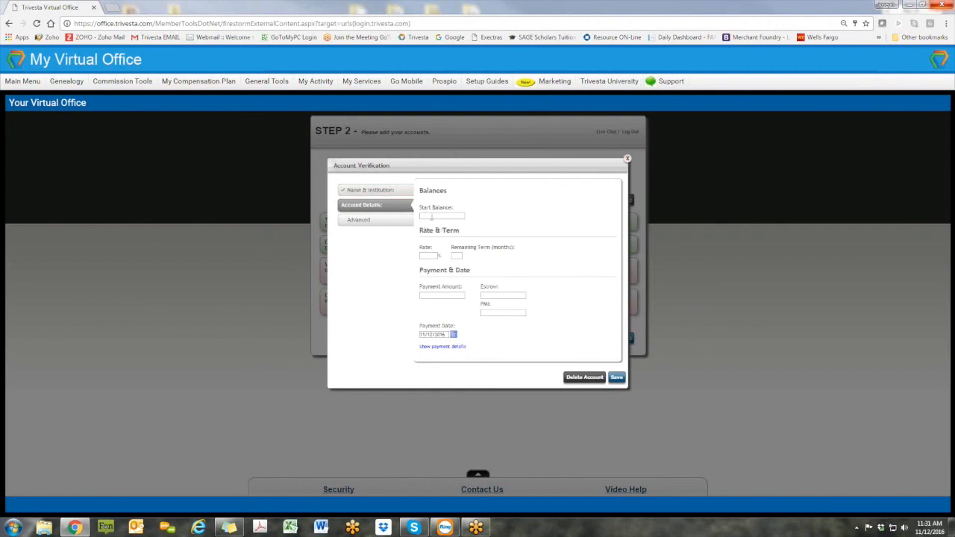
# - Enter the mortgage's 125039.48 start balance, 357-month remaining term, 1560.00 payment and 250.00 escrow
pyautogui.click(431, 214)
pyautogui.write('125039.48')
pyautogui.click(458, 256)
pyautogui.write('357')
pyautogui.click(443, 295)
pyautogui.write('1')
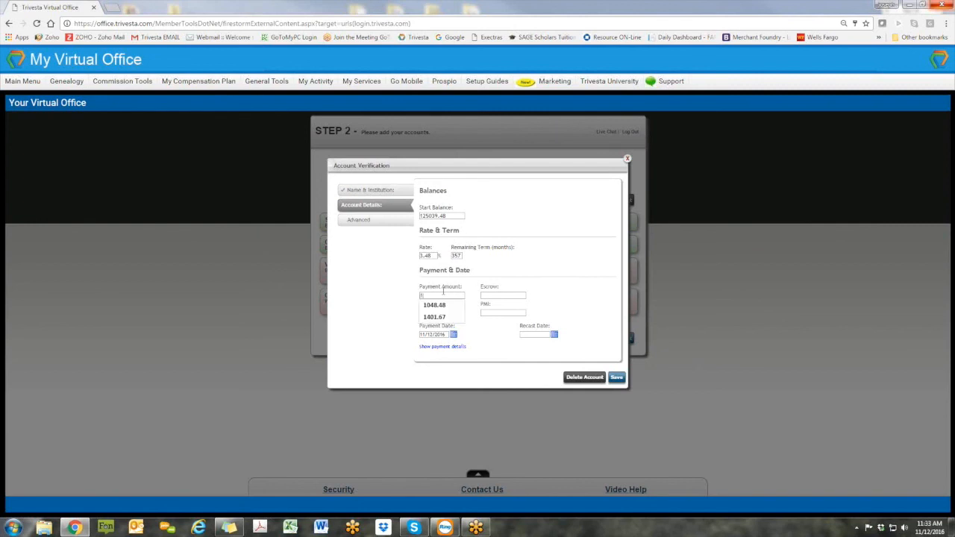
pyautogui.write('560.00')
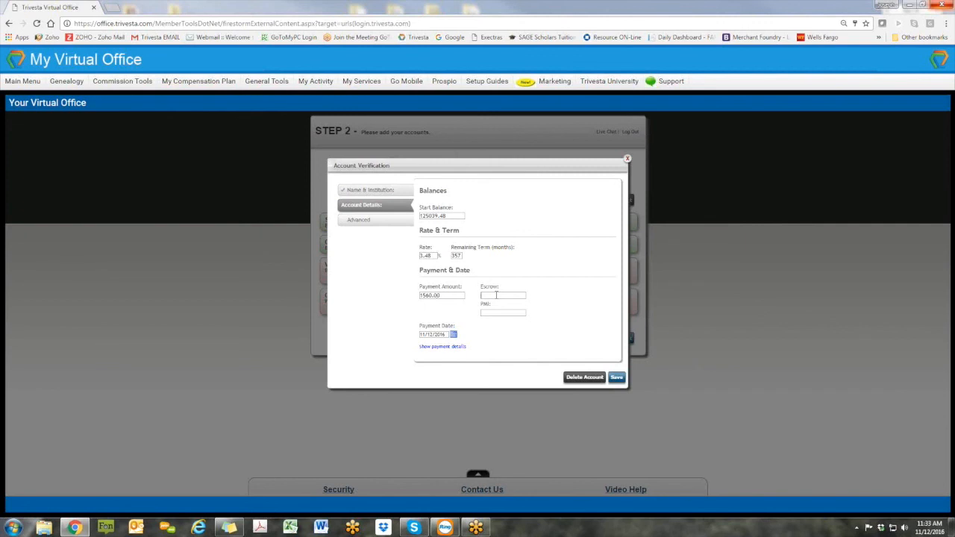
pyautogui.click(497, 296)
pyautogui.write('250.00')
# - Set the mortgage's payment date to 12/01/2016 from the calendar
pyautogui.click(453, 335)
pyautogui.click(453, 335)
pyautogui.click(453, 335)
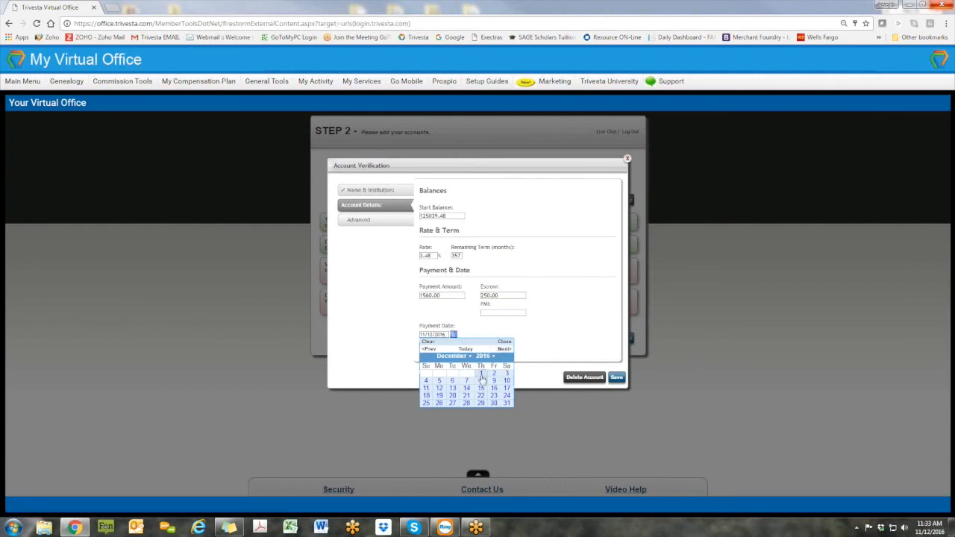
pyautogui.click(481, 375)
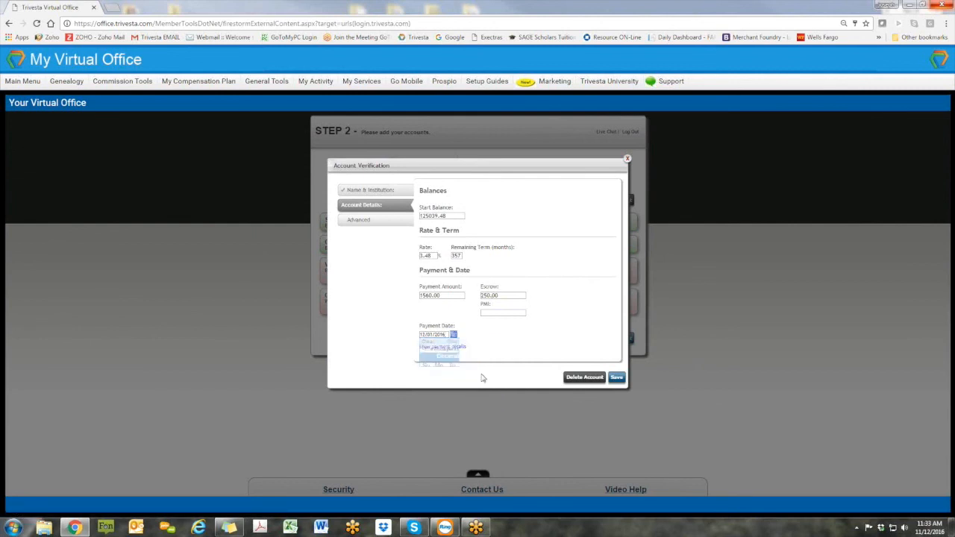
pyautogui.click(383, 222)
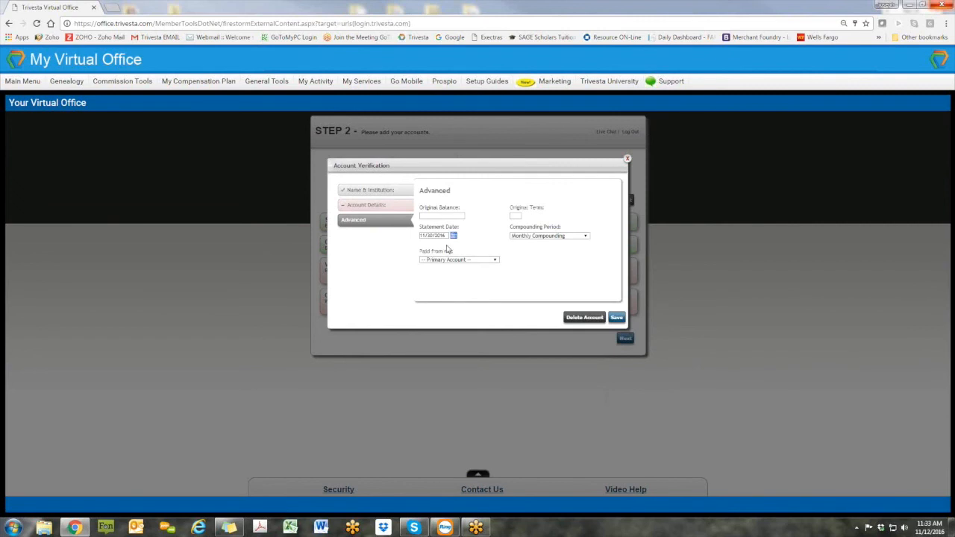
# - Set statement date 11/09/2016, original balance 150000.00 and original term 360 months
pyautogui.click(453, 236)
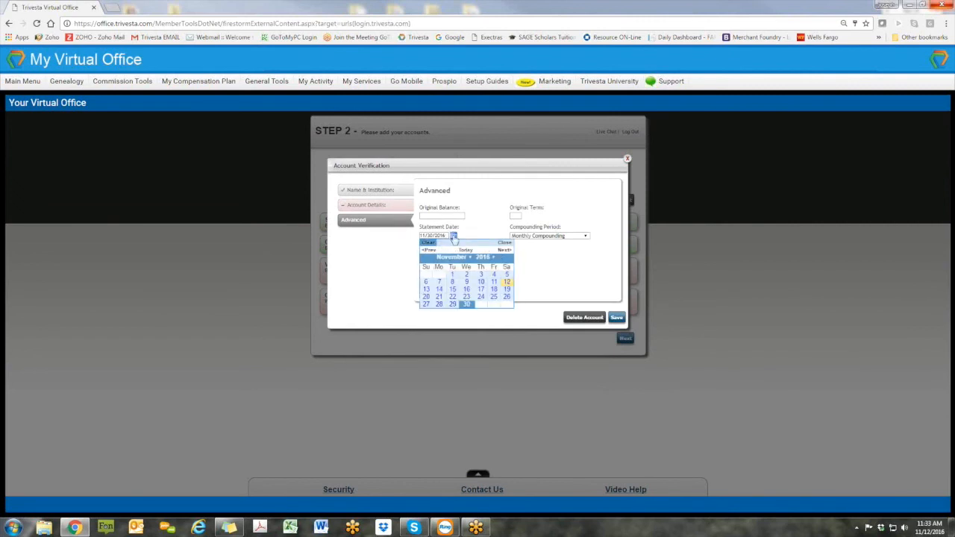
pyautogui.click(467, 282)
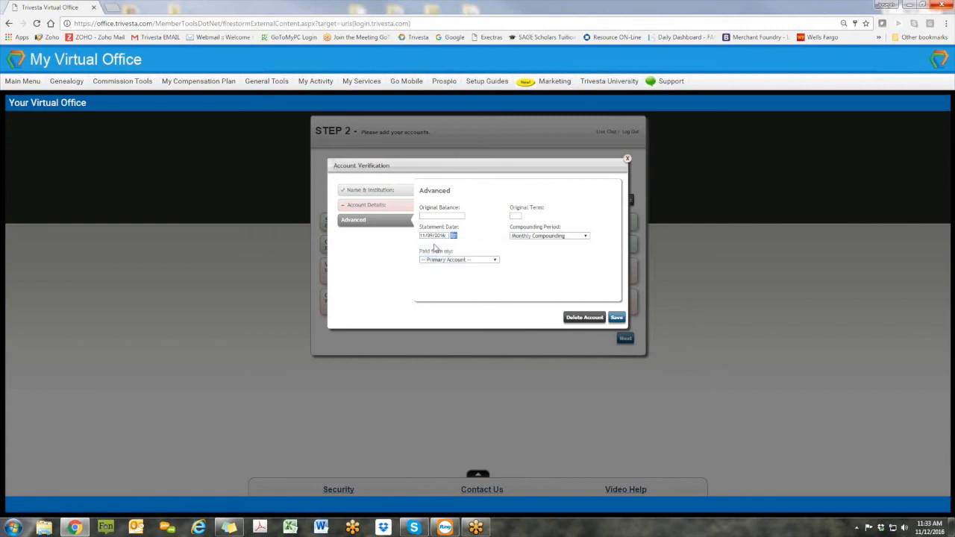
pyautogui.click(429, 215)
pyautogui.write('150')
pyautogui.press('BackSpace')
pyautogui.write('000.00')
pyautogui.click(517, 218)
pyautogui.write('360')
pyautogui.click(620, 318)
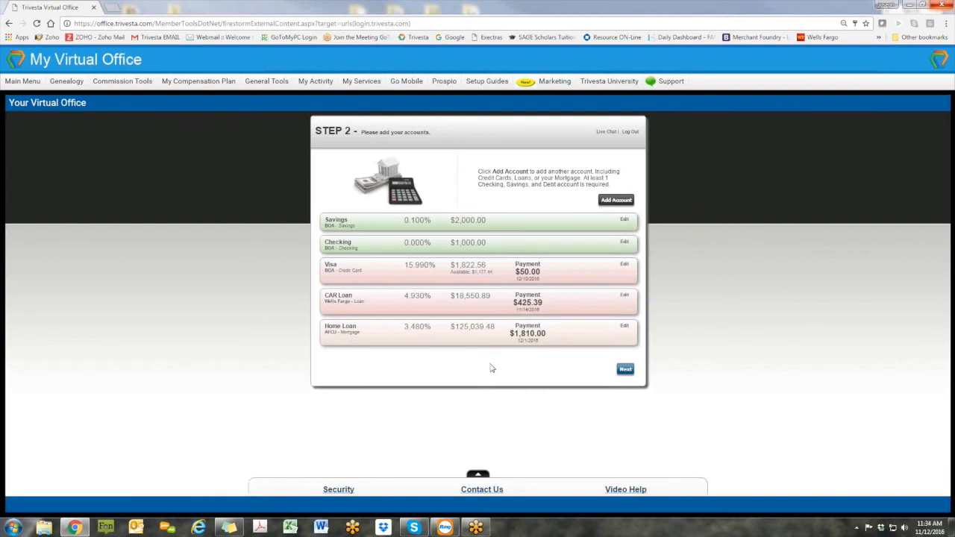
# - Advance to the income step and enter 4785.56 as the first income's monthly amount
pyautogui.click(625, 371)
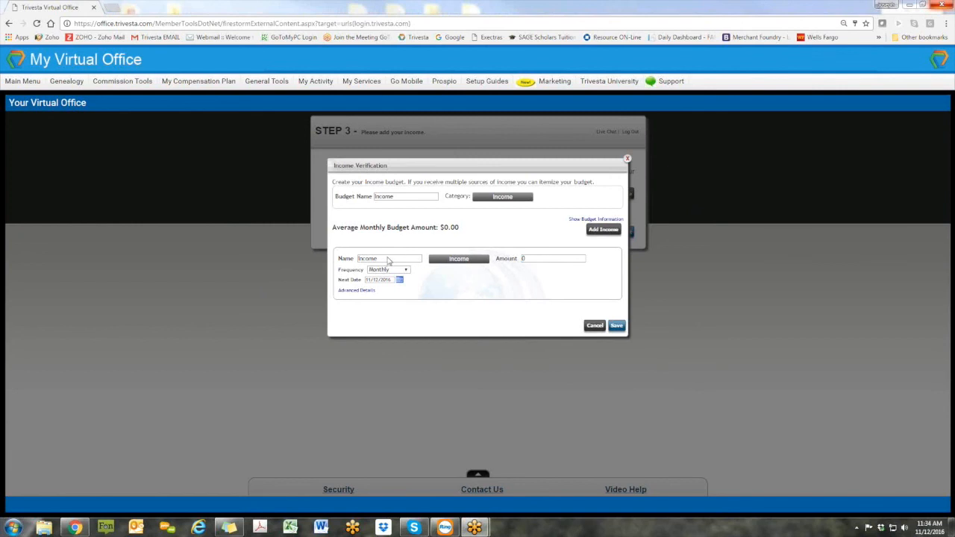
pyautogui.click(559, 261)
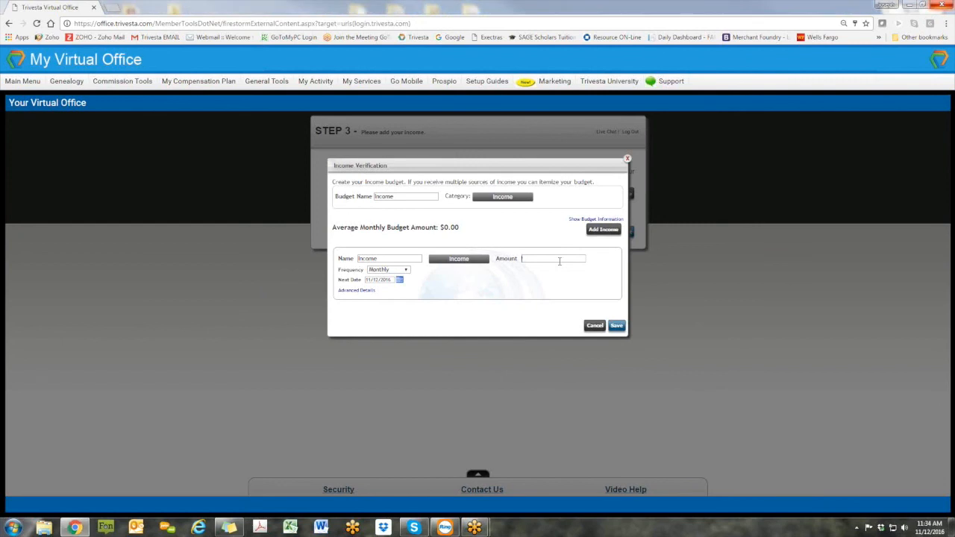
pyautogui.write('4785.56')
pyautogui.click(383, 281)
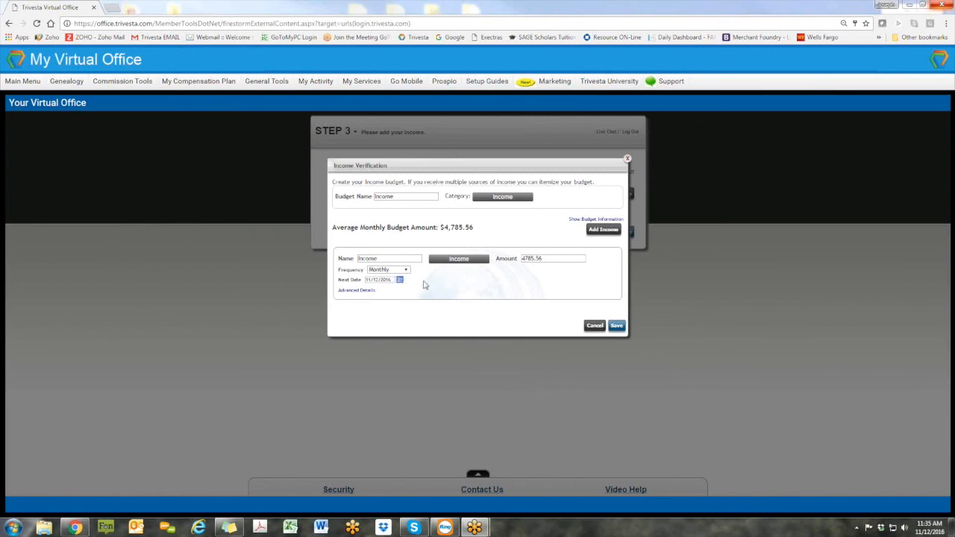
pyautogui.click(601, 230)
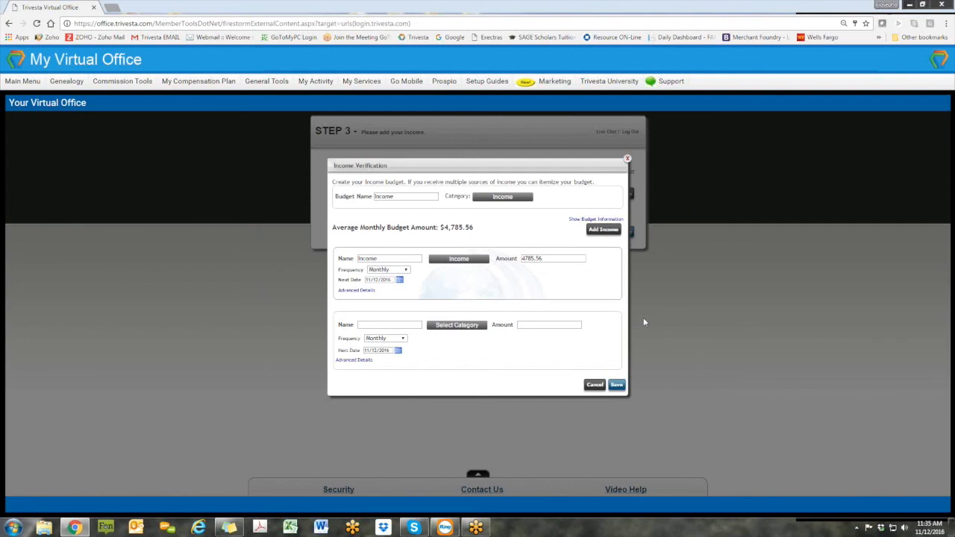
# - Set the first income's next date to 11/30/2016 in its calendar
pyautogui.click(393, 280)
pyautogui.click(398, 282)
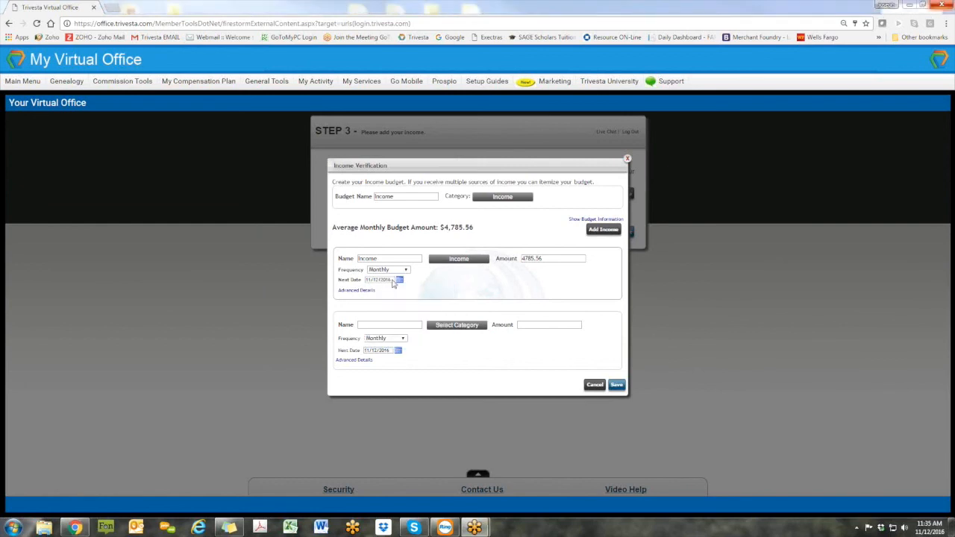
pyautogui.click(401, 282)
pyautogui.click(400, 282)
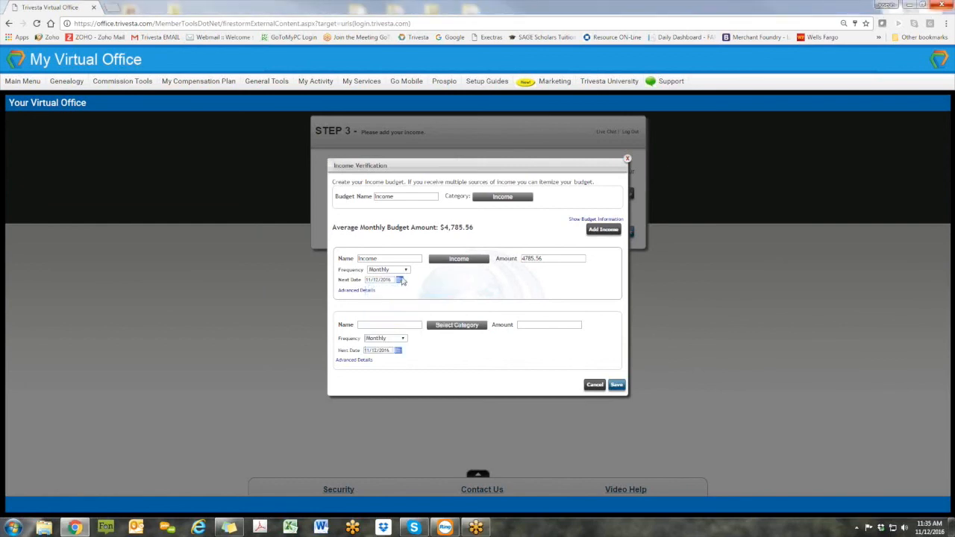
pyautogui.click(400, 281)
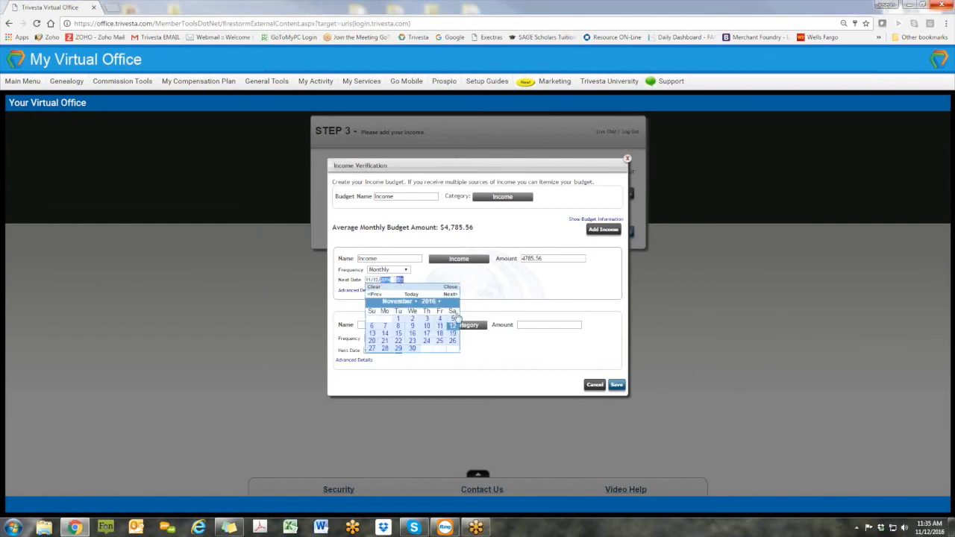
pyautogui.click(411, 348)
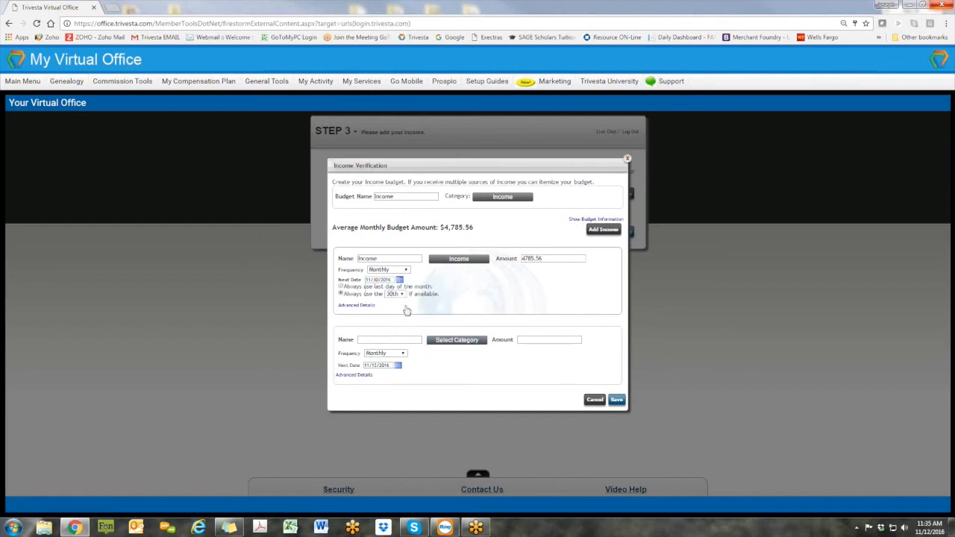
# - Categorize the second income row as Income > Paycheck
pyautogui.click(460, 341)
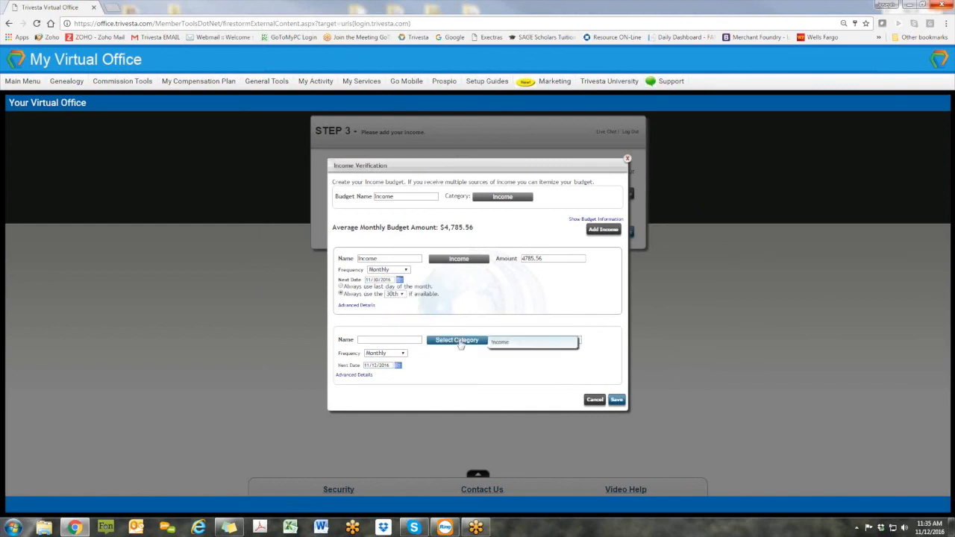
pyautogui.moveTo(497, 343)
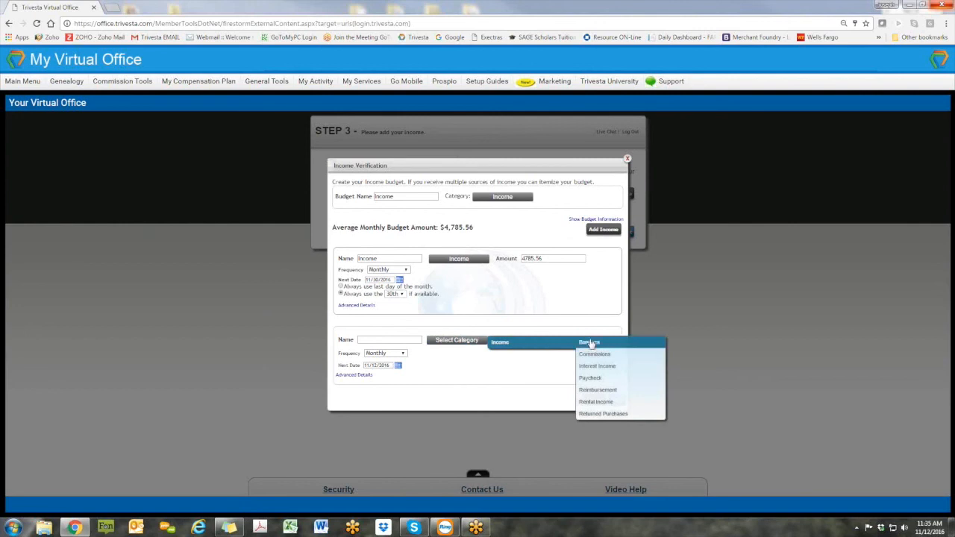
pyautogui.click(591, 378)
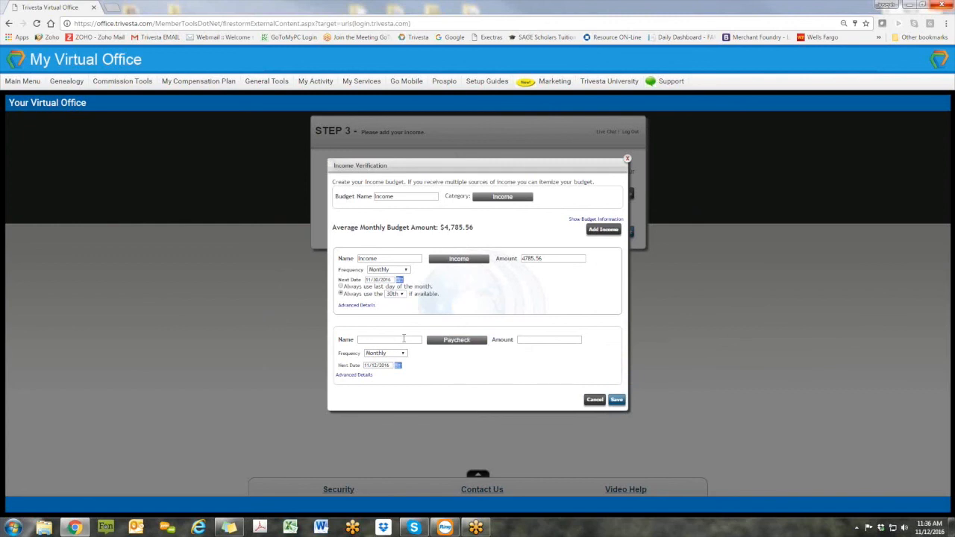
# - Name the second income with its earner's name followed by 'Income'
pyautogui.click(404, 339)
pyautogui.write('Brittnehy')
pyautogui.press('BackSpace')
pyautogui.press('BackSpace')
pyautogui.write("y's Income")
# - Set the second income's amount to 1870.00, keeping the frequency Monthly
pyautogui.click(530, 339)
pyautogui.write('1870.00')
pyautogui.click(402, 354)
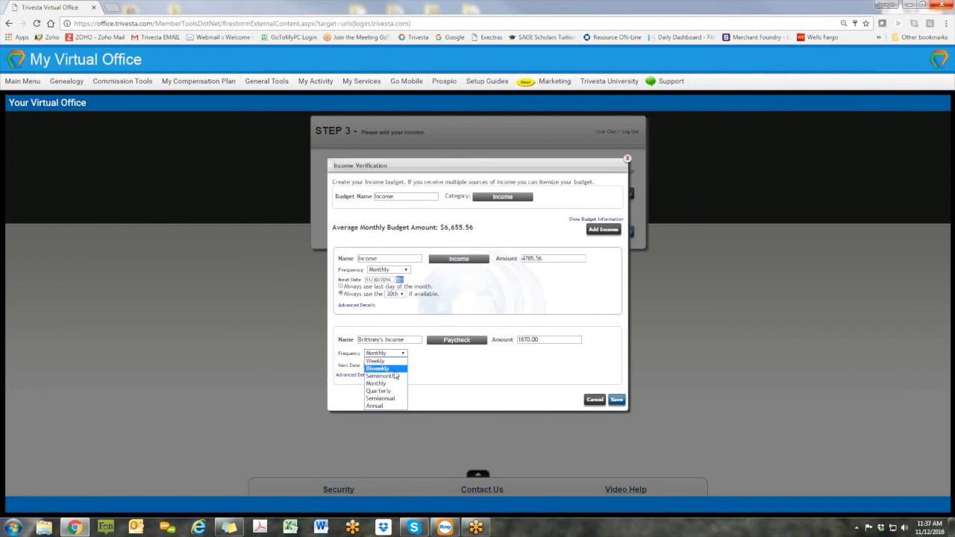
pyautogui.click(469, 371)
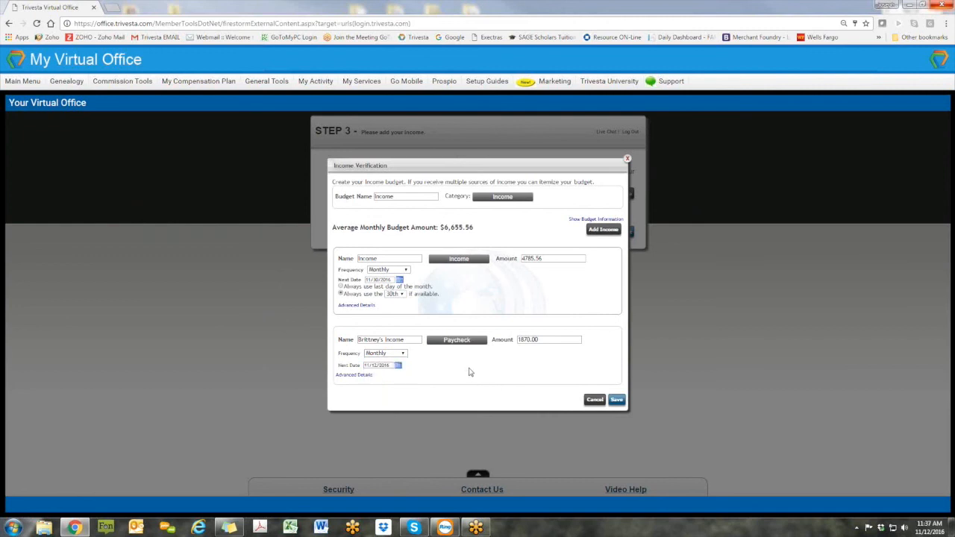
# - Keep deposits to Primary Account, date the second income 11/14/2016, and save both incomes
pyautogui.click(353, 374)
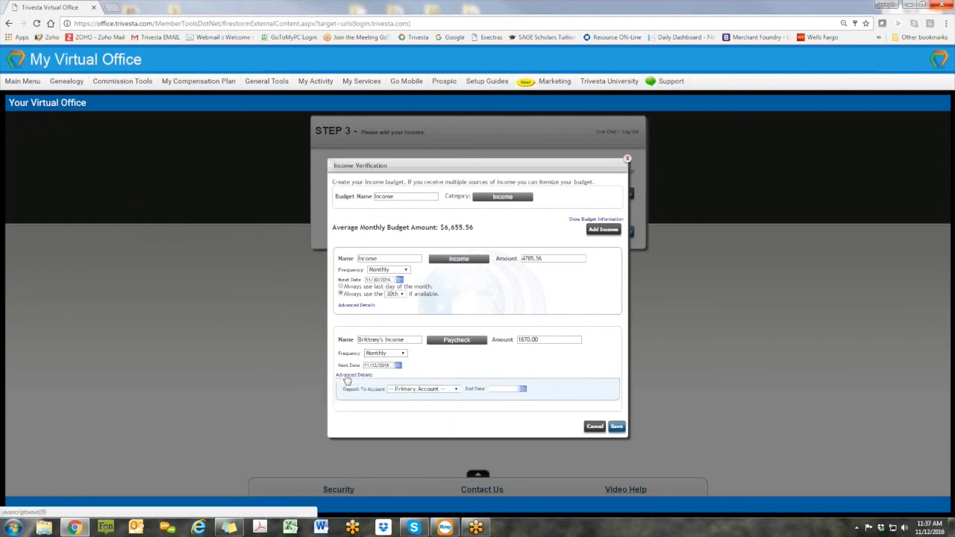
pyautogui.click(437, 391)
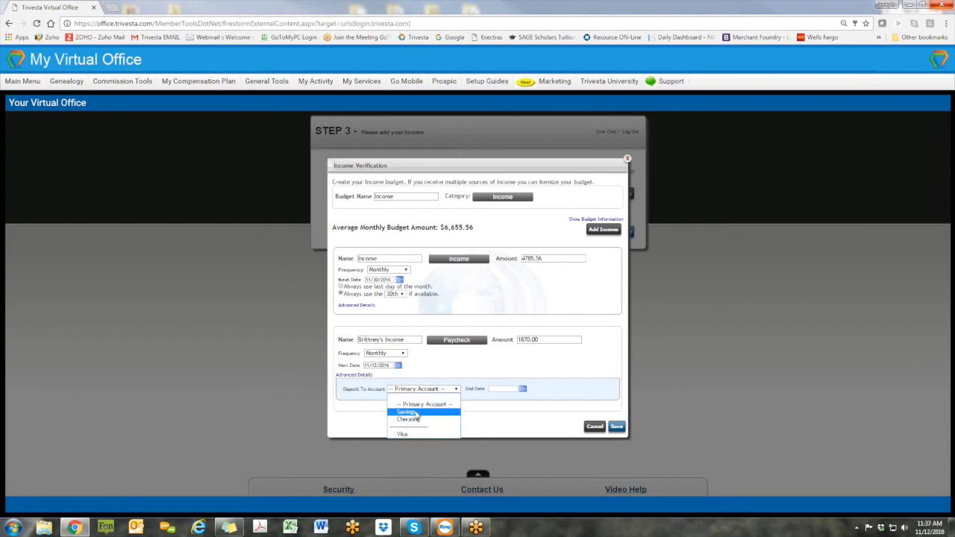
pyautogui.click(436, 386)
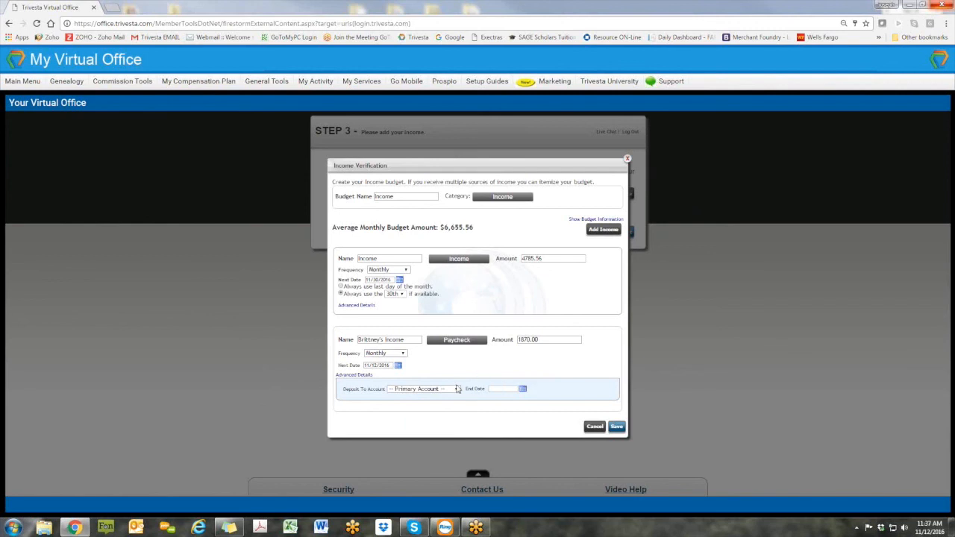
pyautogui.click(397, 366)
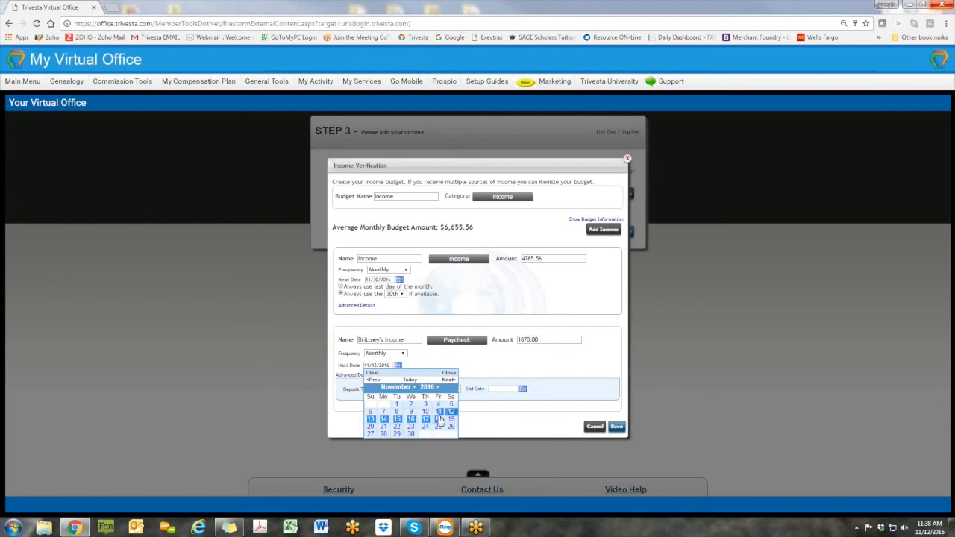
pyautogui.click(384, 421)
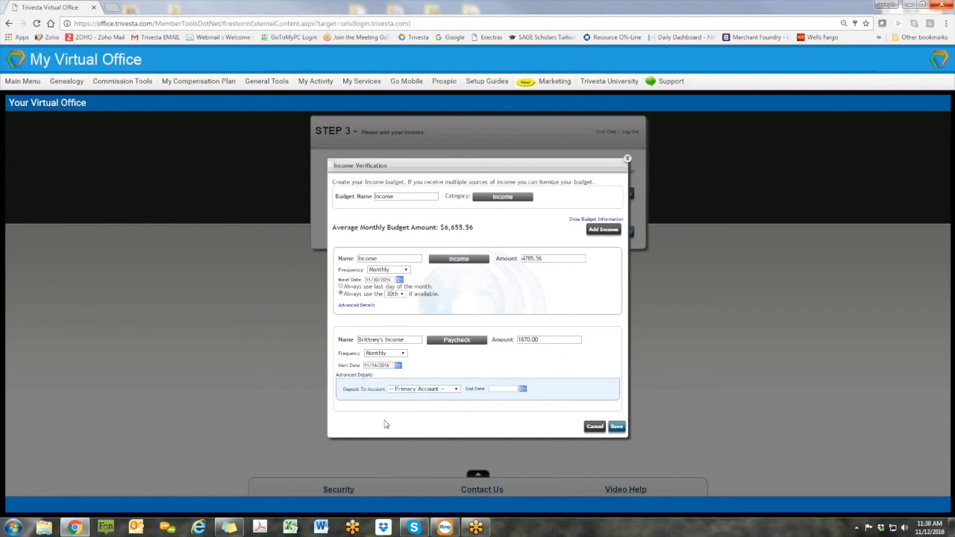
pyautogui.click(616, 425)
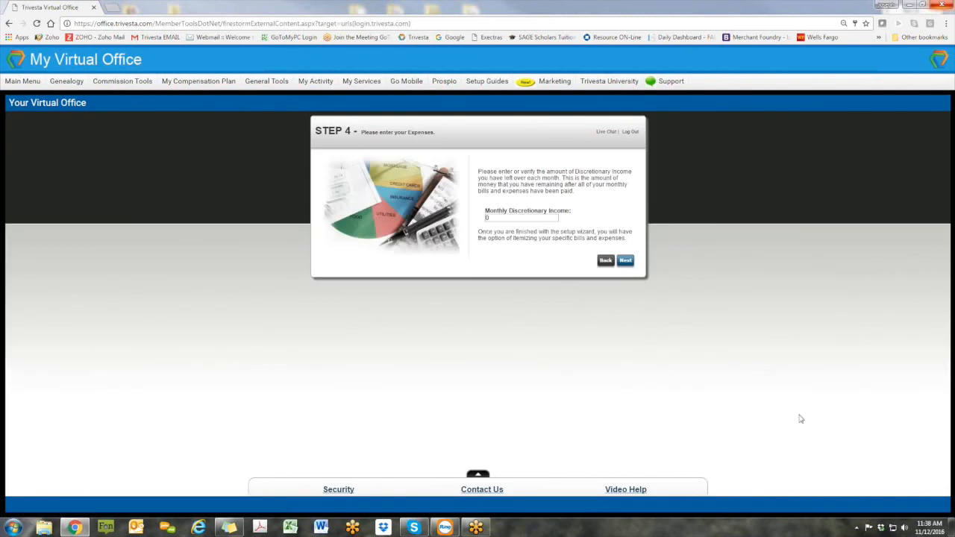
# - Replace the monthly discretionary income with 500.00 and continue to Step 5
pyautogui.moveTo(522, 217); pyautogui.dragTo(466, 219)
pyautogui.write('500.00')
pyautogui.click(625, 260)
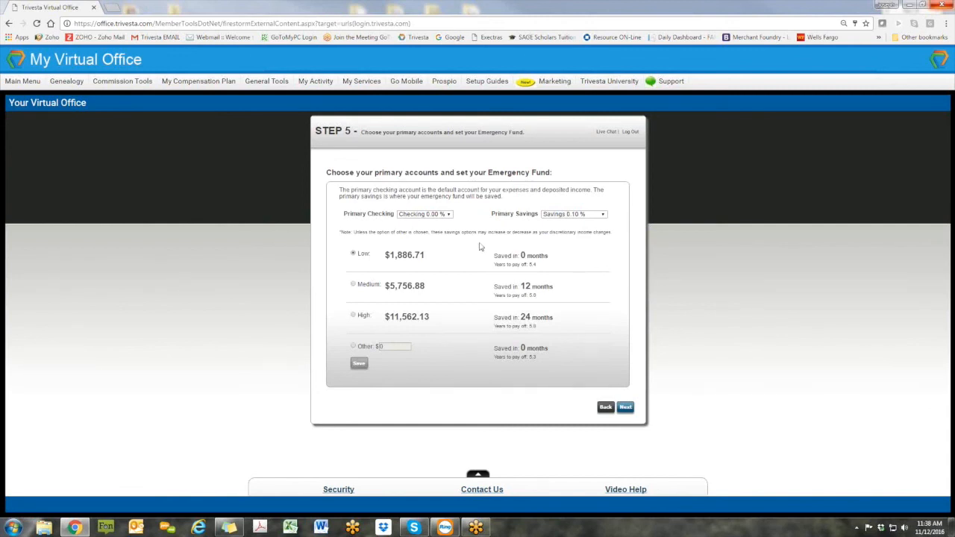
# - Leave Primary Checking as is and give the Other emergency fund option 1000.00
pyautogui.click(447, 215)
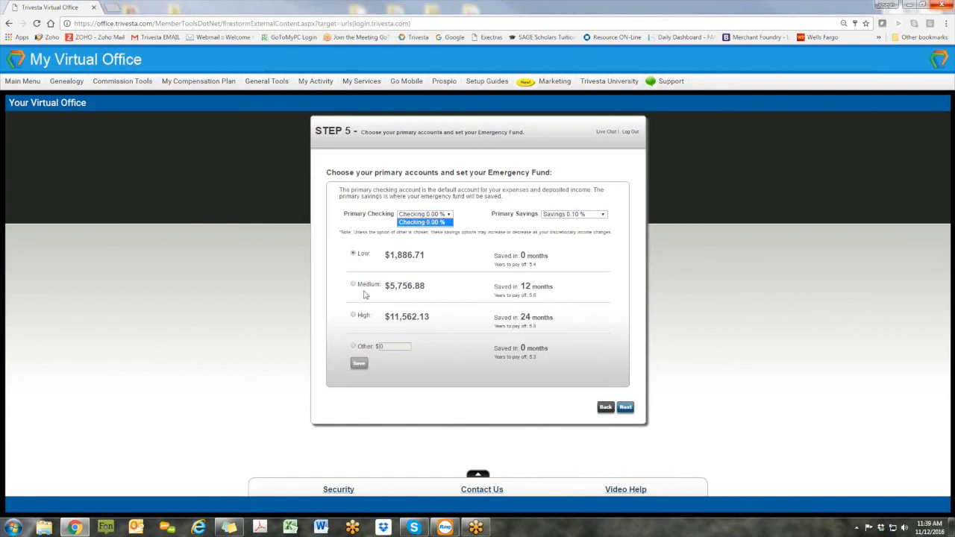
pyautogui.click(353, 346)
pyautogui.moveTo(385, 345); pyautogui.dragTo(373, 352)
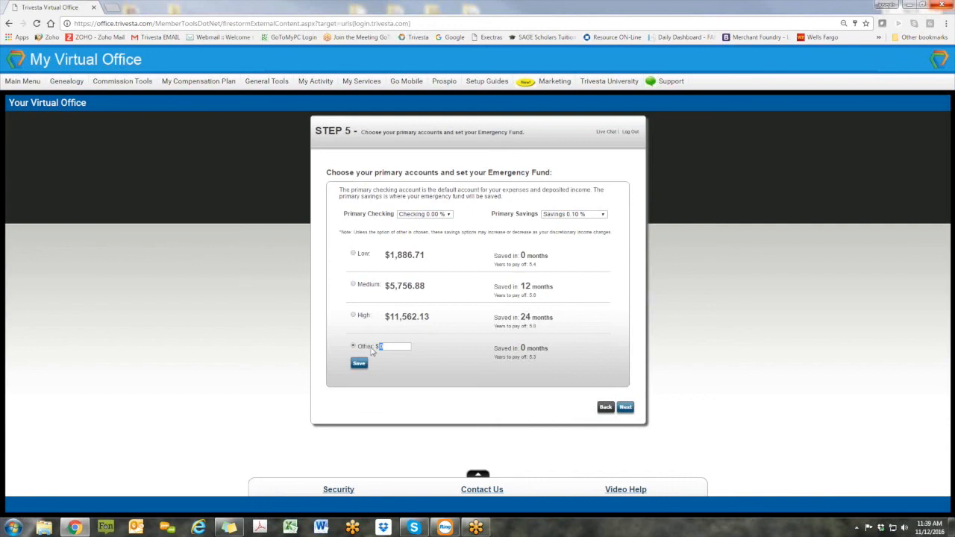
pyautogui.write('1000.0')
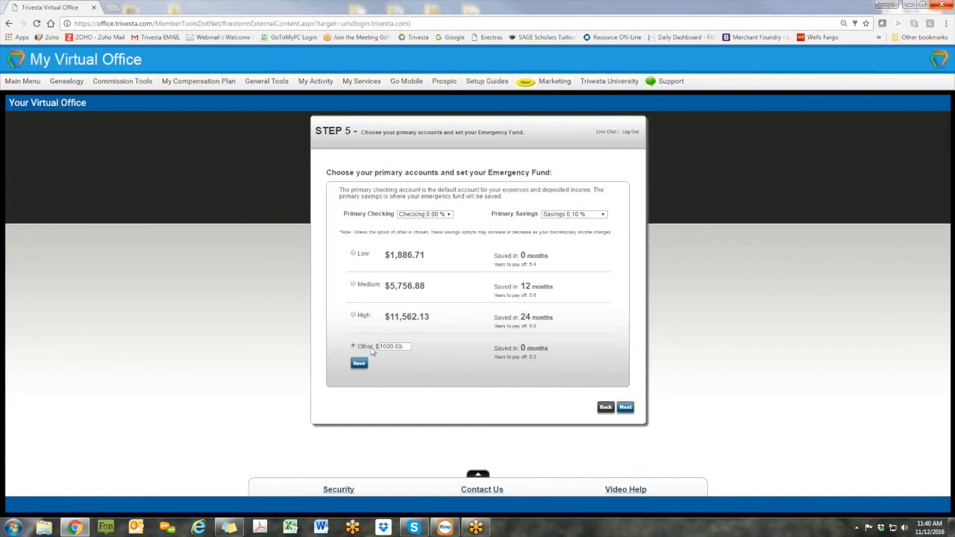
# - Save the Other emergency fund option at $1000.00 and move past Step 5
pyautogui.click(359, 365)
pyautogui.click(627, 407)
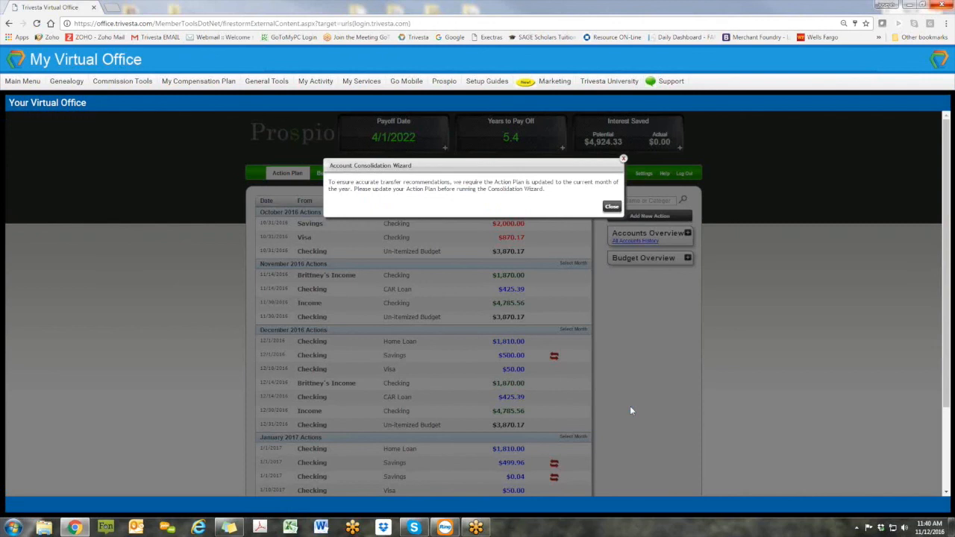
# - Close the Account Consolidation Wizard notice to reveal the monthly actions from October 2016
pyautogui.click(624, 159)
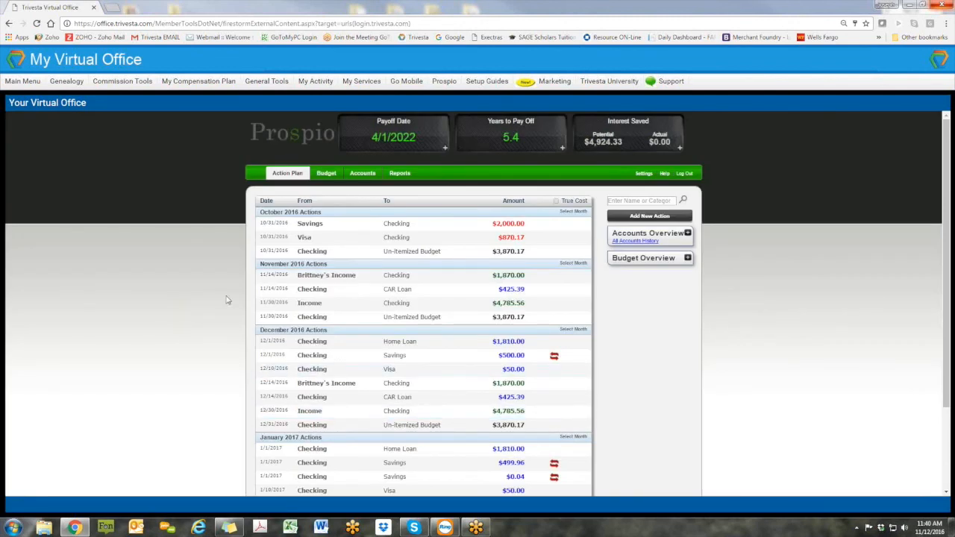
# - Review the Visa account details (1822.56 balance, 15.990 rate, 3000.00 limit) without saving changes
pyautogui.click(363, 173)
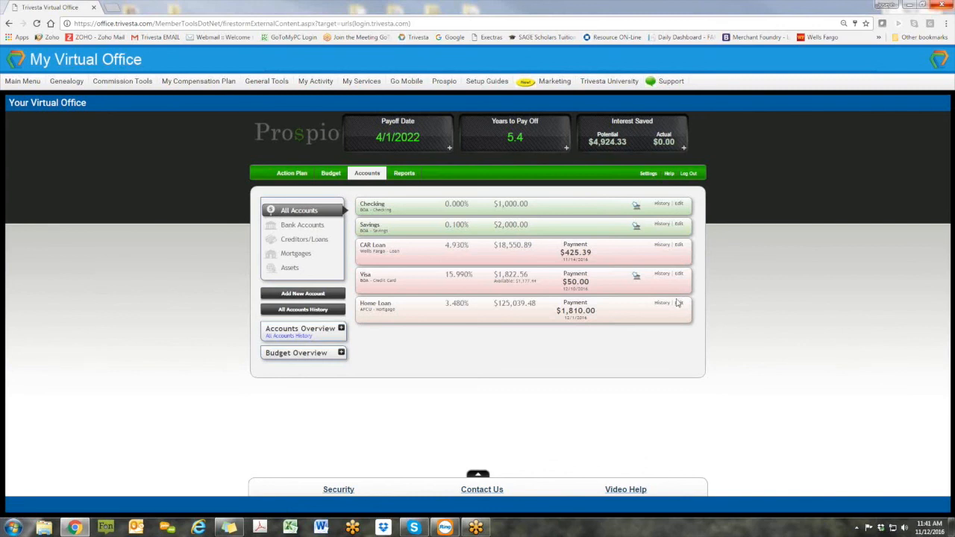
pyautogui.click(679, 275)
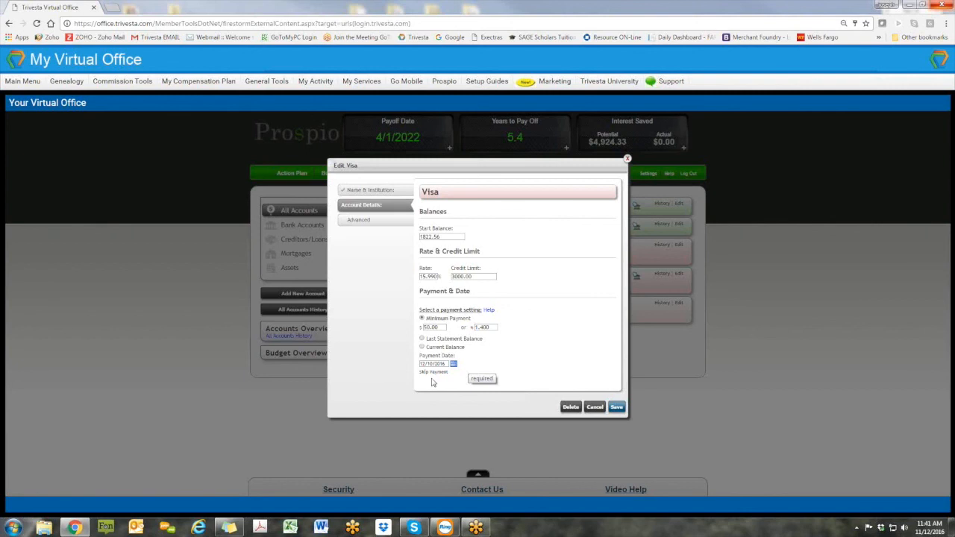
pyautogui.click(598, 405)
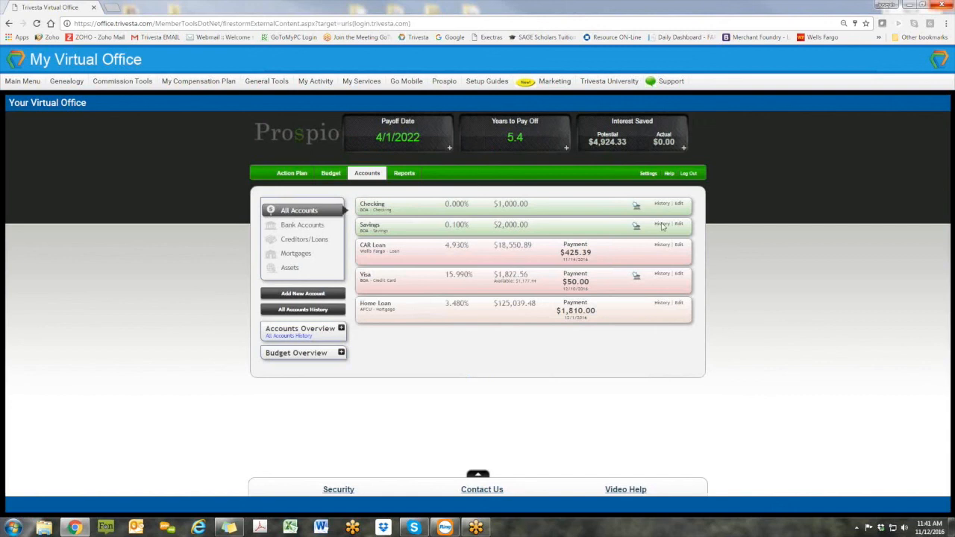
pyautogui.click(660, 304)
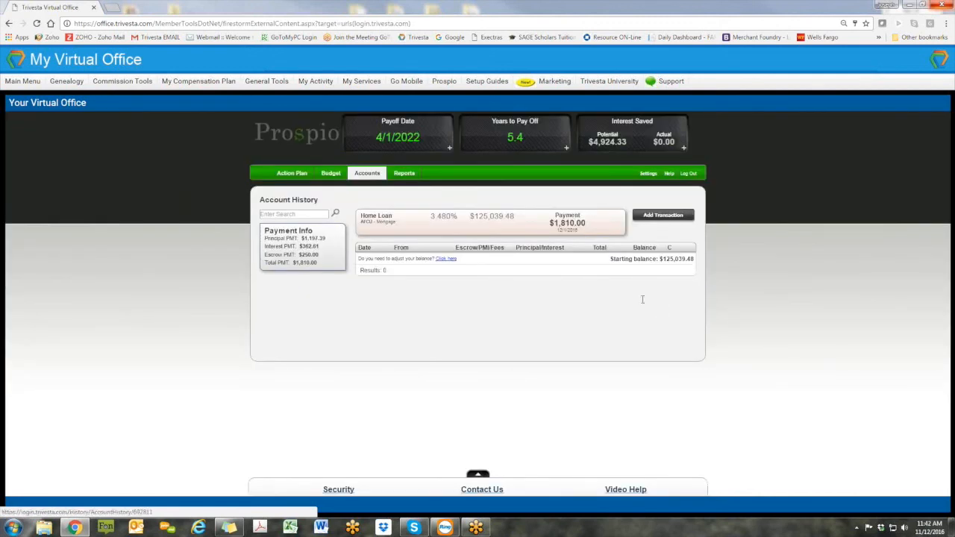
pyautogui.click(369, 174)
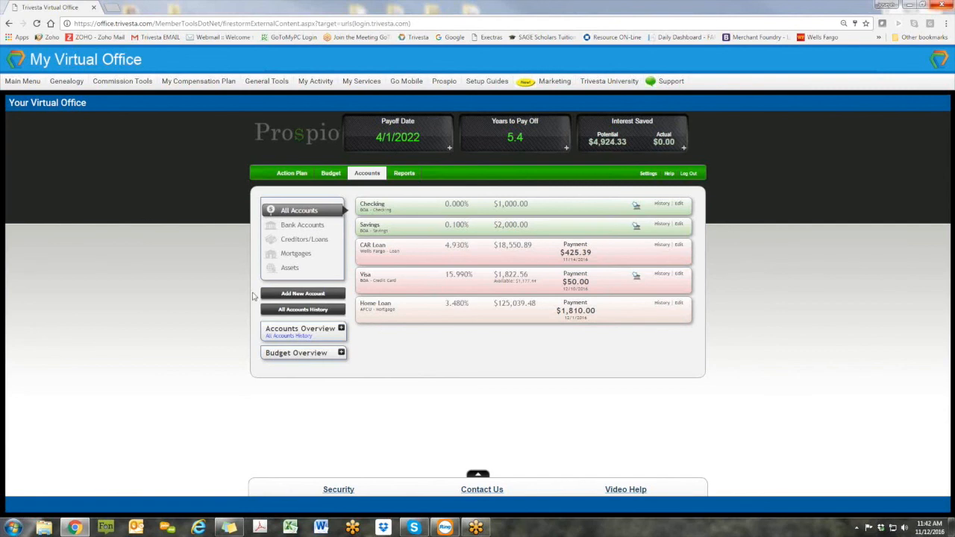
pyautogui.click(296, 297)
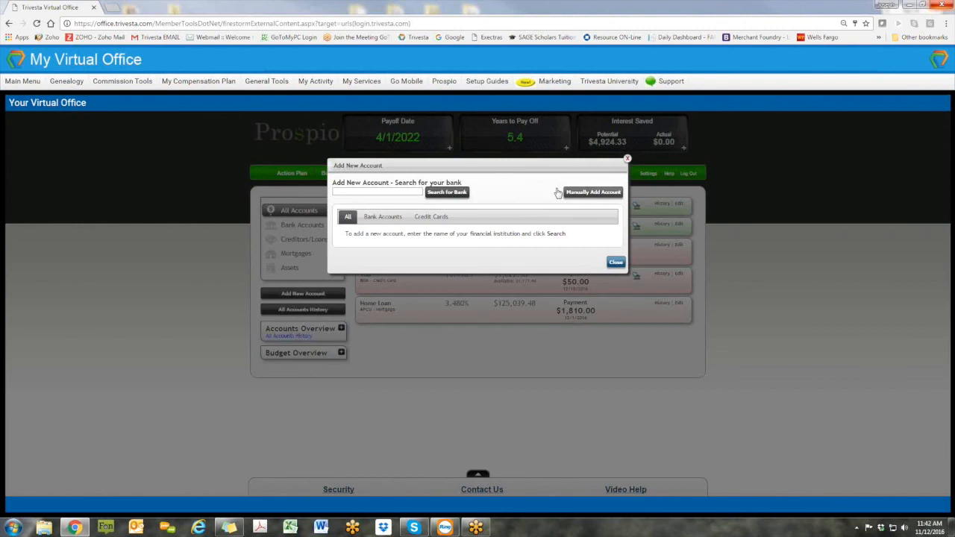
pyautogui.click(579, 193)
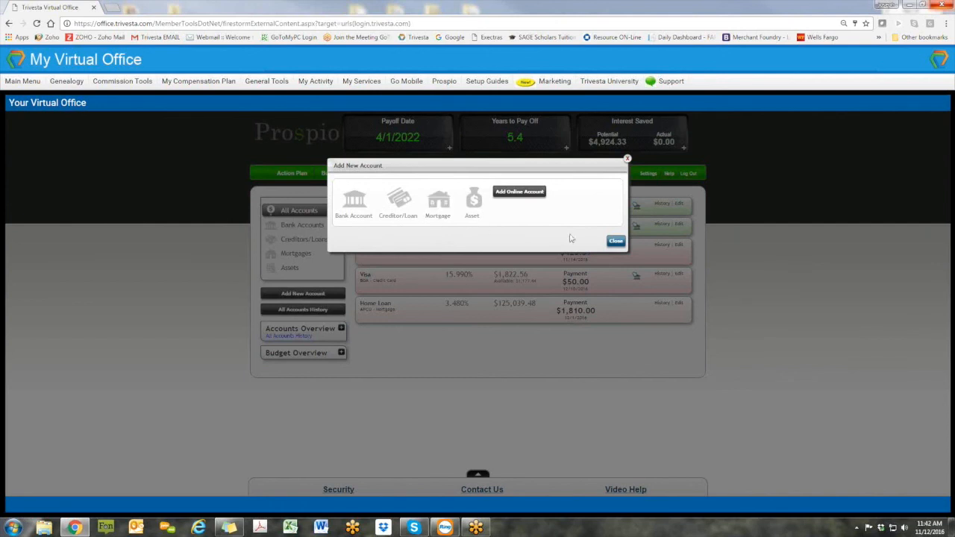
pyautogui.click(614, 242)
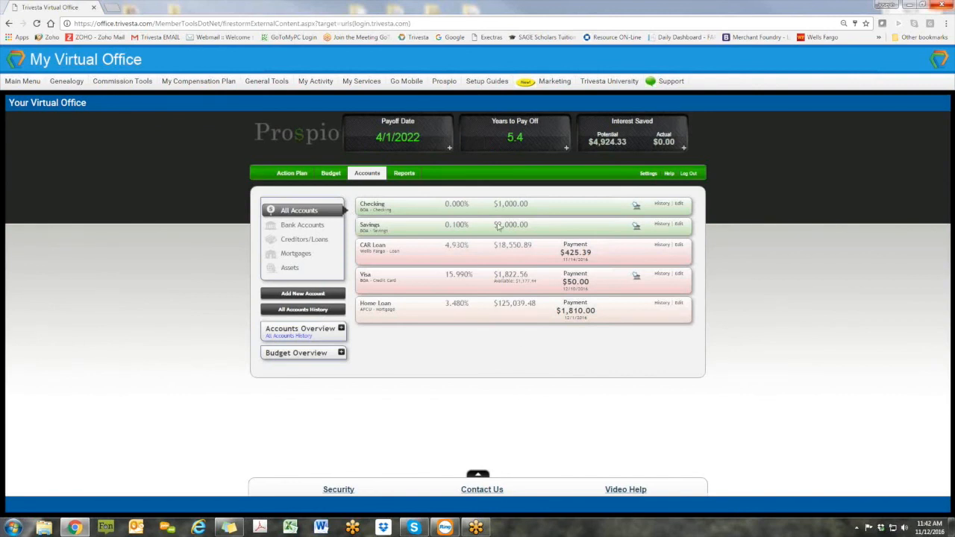
pyautogui.click(679, 224)
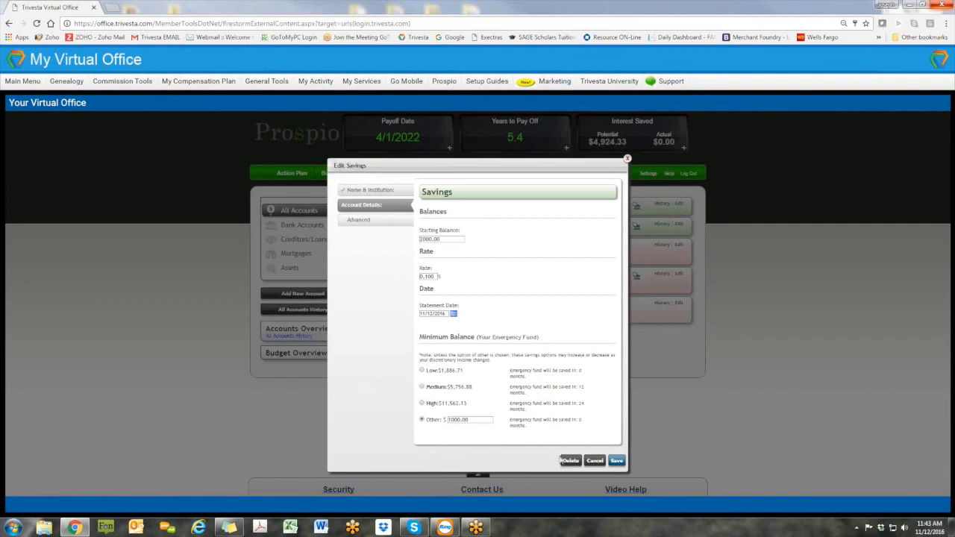
pyautogui.click(595, 461)
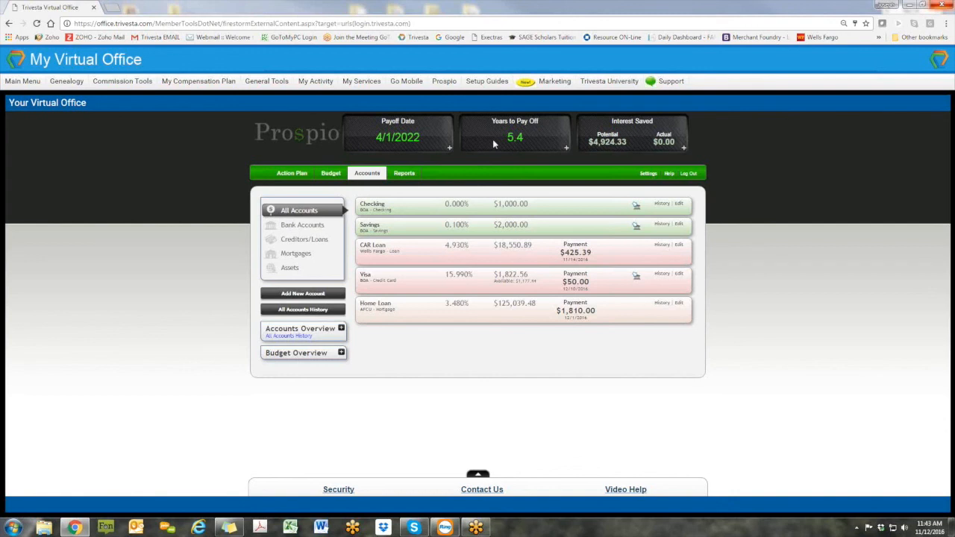
pyautogui.click(449, 148)
# - Go through Profile to the Account Settings page with primary accounts and the $1000.00 emergency fund
pyautogui.click(649, 174)
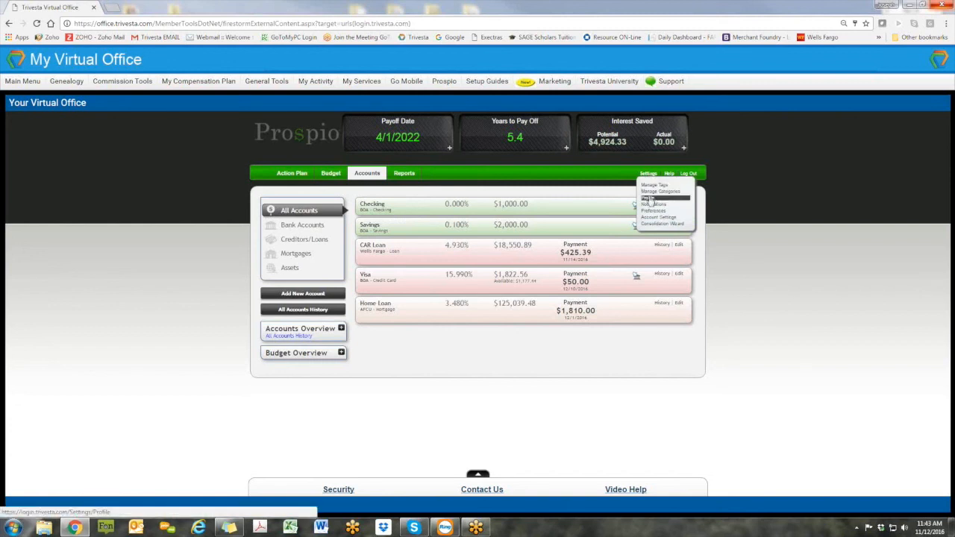
pyautogui.click(649, 198)
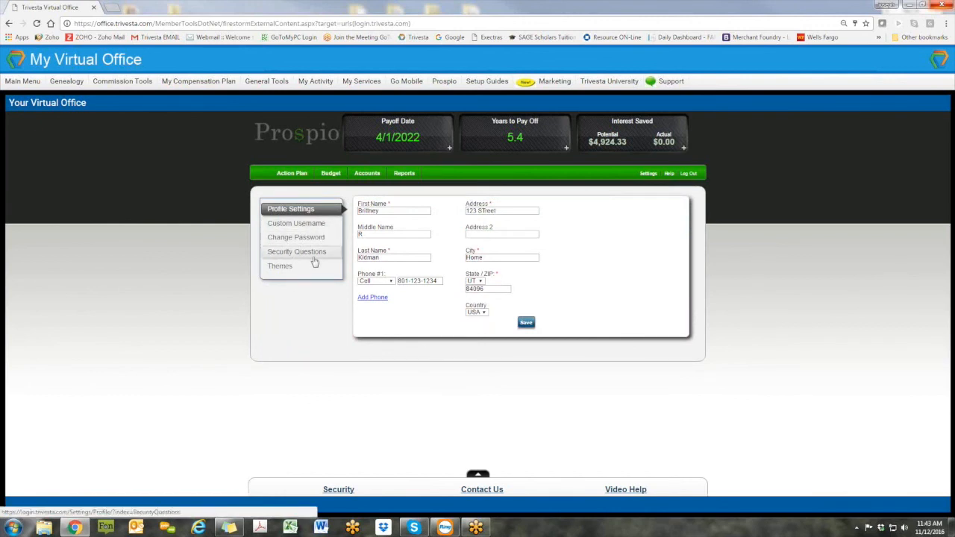
pyautogui.click(656, 179)
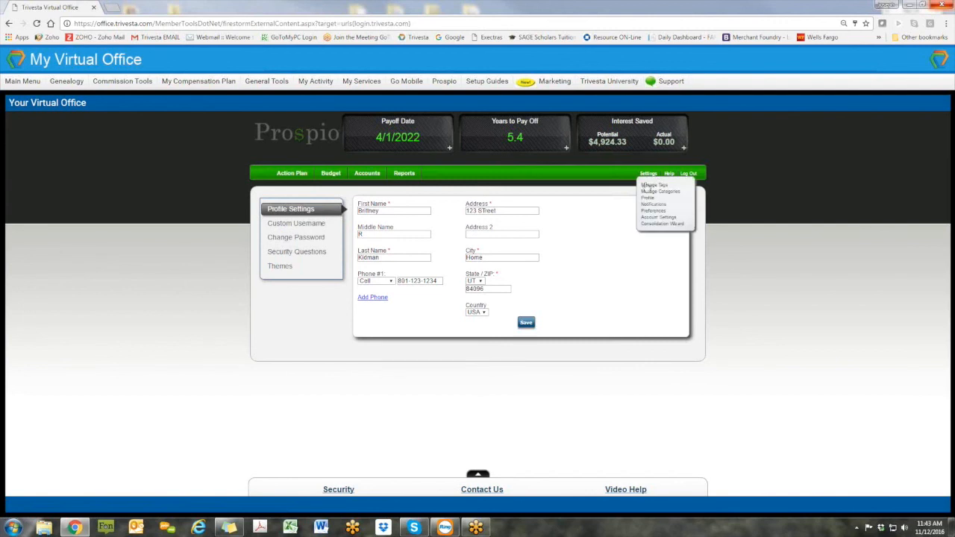
pyautogui.click(649, 212)
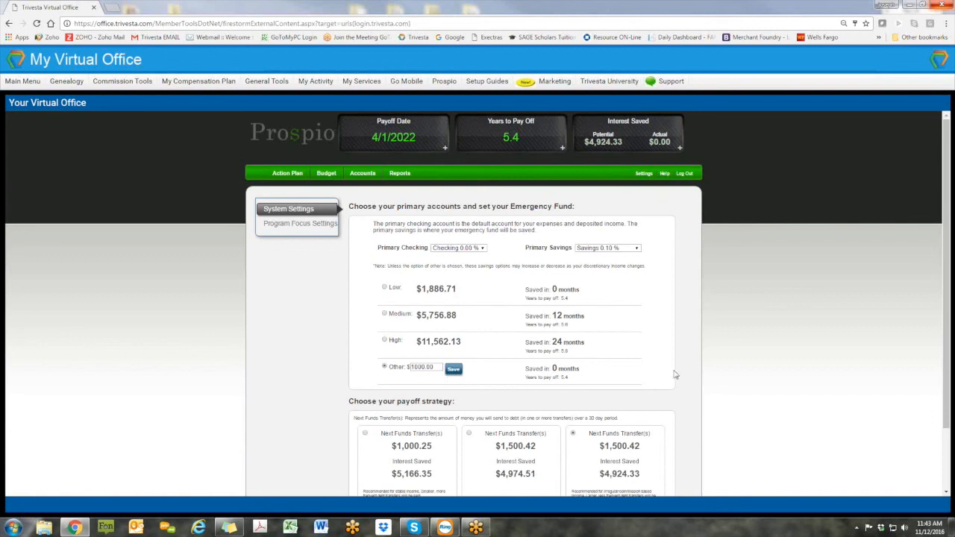
# - Choose the $1,000.25 Next Funds Transfer payoff strategy, moving payoff to 3/1/2022 over 5.3 years
pyautogui.scroll(-1, 694, 373)
pyautogui.scroll(1, 694, 375)
pyautogui.scroll(-2, 551, 407)
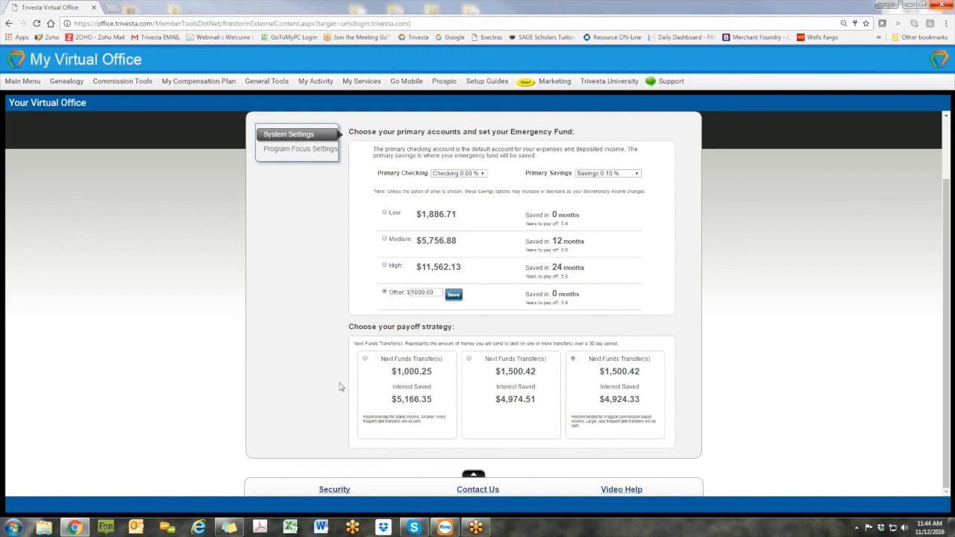
pyautogui.click(364, 360)
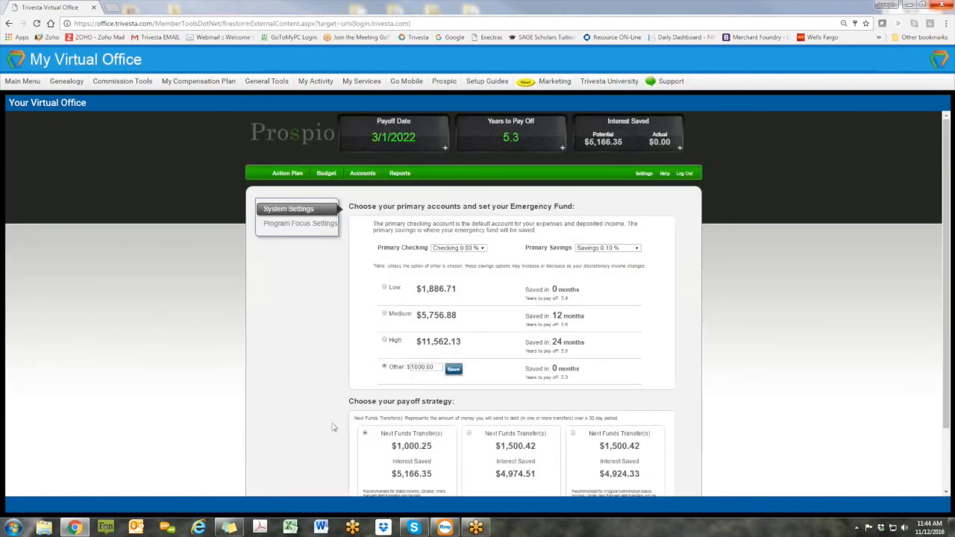
pyautogui.scroll(-1, 334, 427)
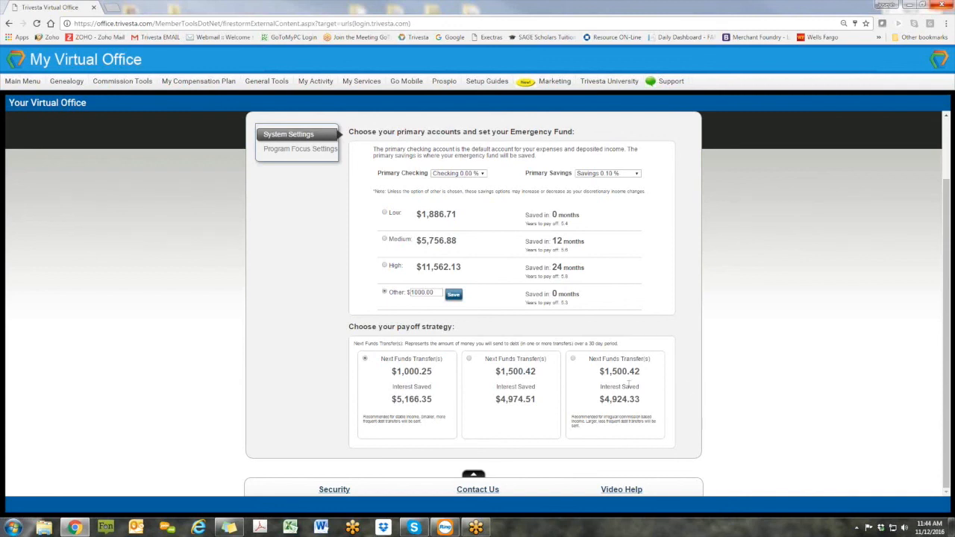
pyautogui.scroll(1, 682, 335)
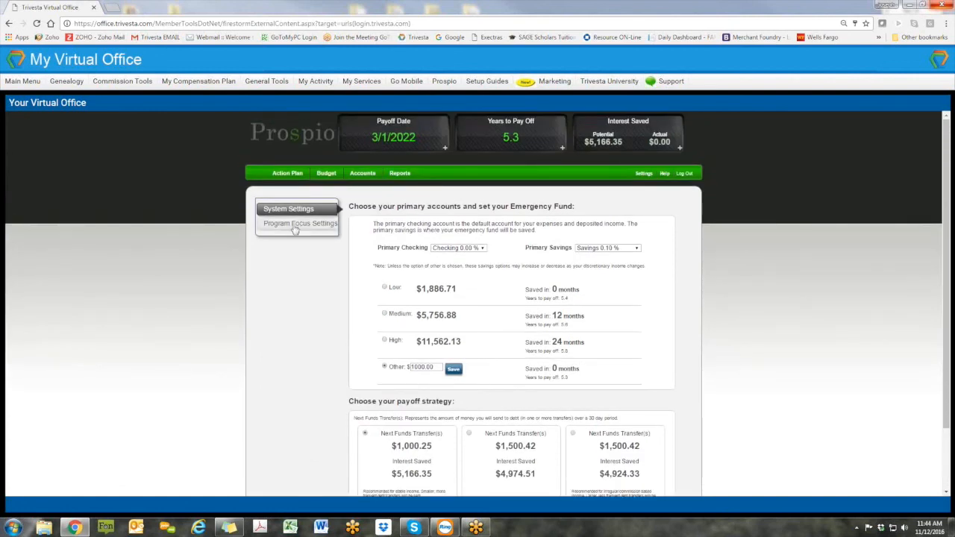
# - Show Program Focus Settings and its Automatic focus list of CAR Loan, Home Loan and Visa
pyautogui.click(293, 223)
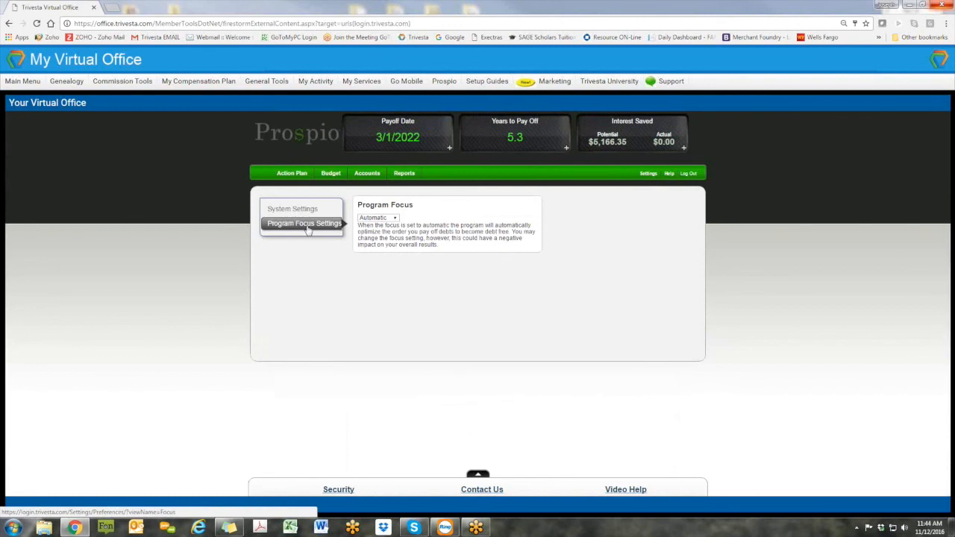
pyautogui.click(374, 217)
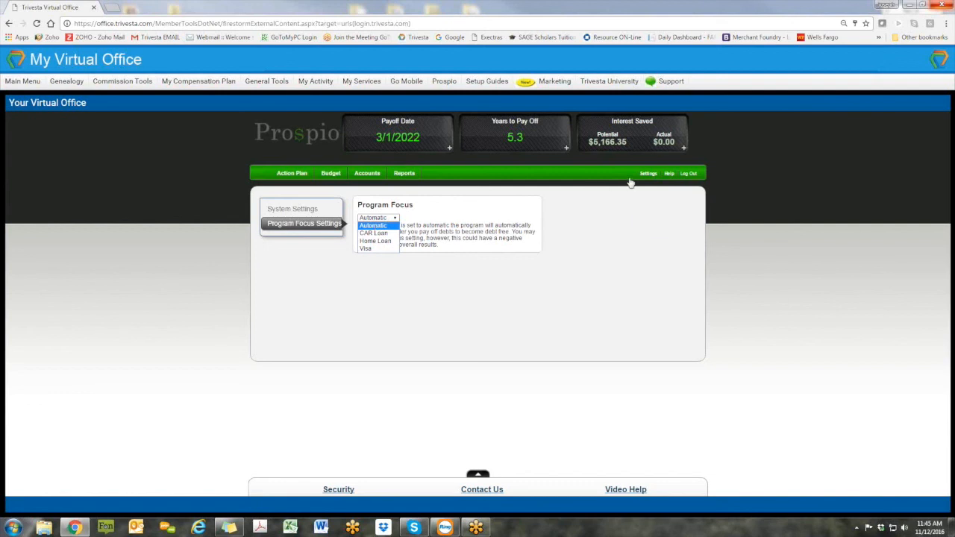
pyautogui.moveTo(679, 180)
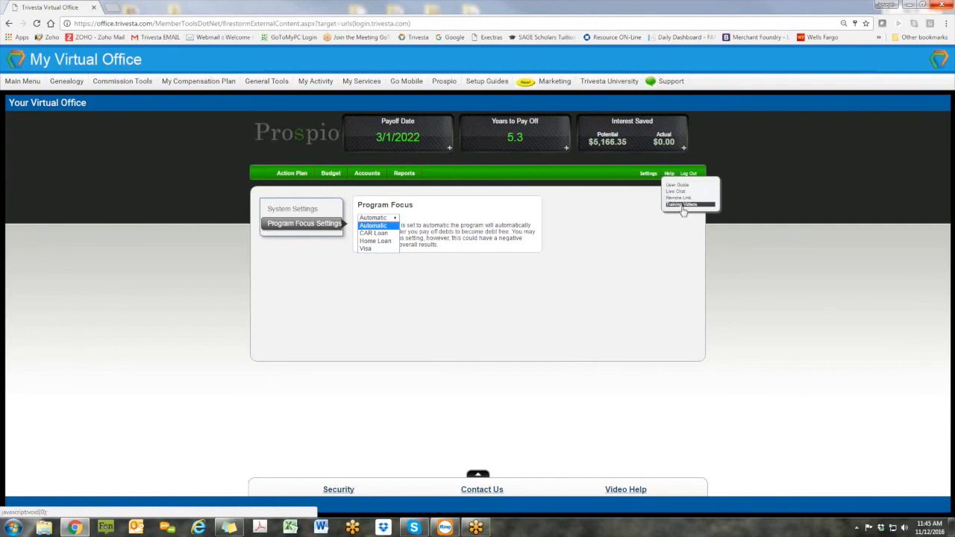
# - Look over the Training Videos list from the Help menu, then close it
pyautogui.click(683, 205)
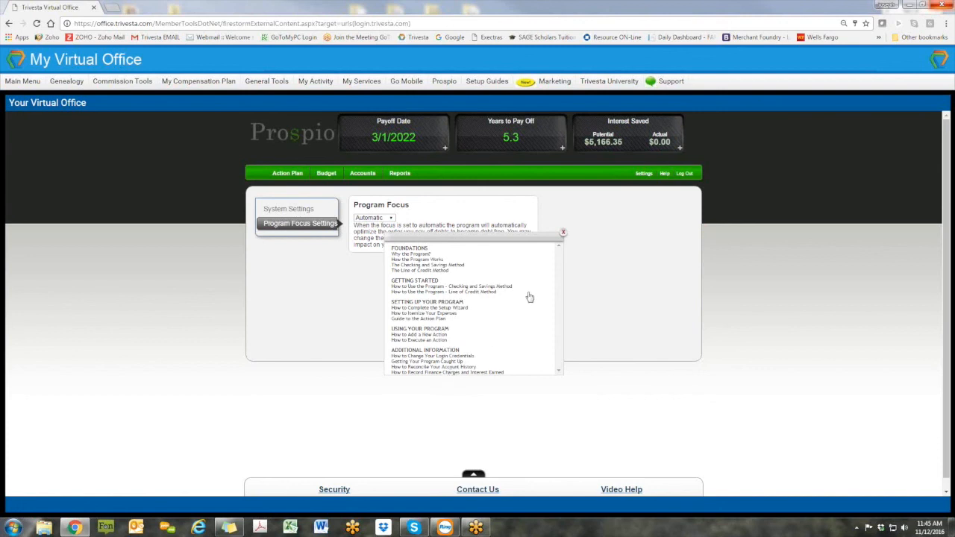
pyautogui.click(563, 232)
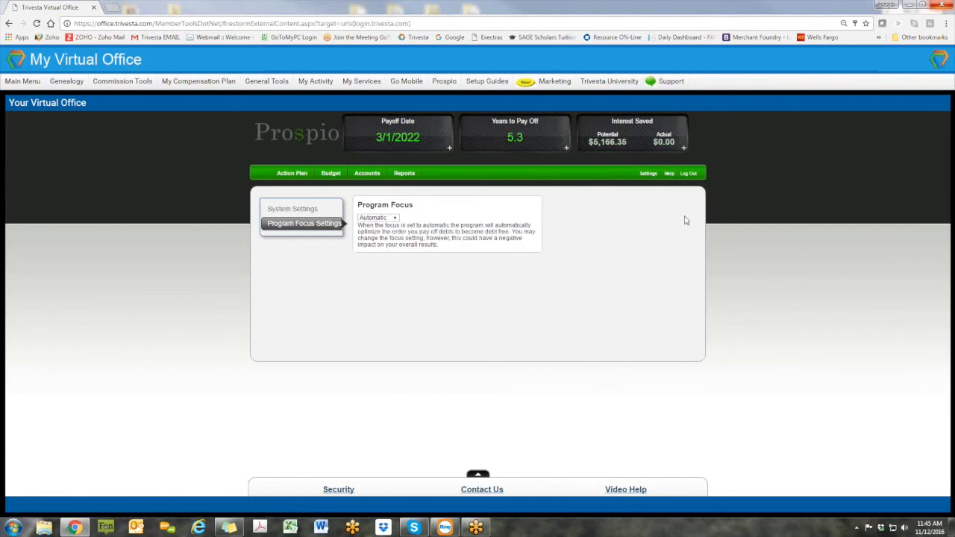
# - Open the Income budget editor showing Income 4785.56 and a 1870.00 monthly paycheck
pyautogui.click(331, 173)
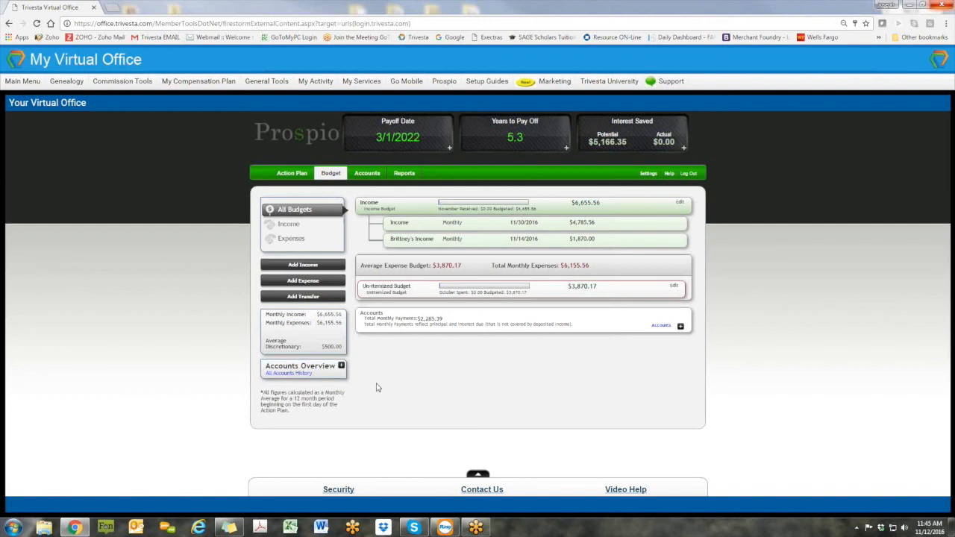
pyautogui.click(677, 203)
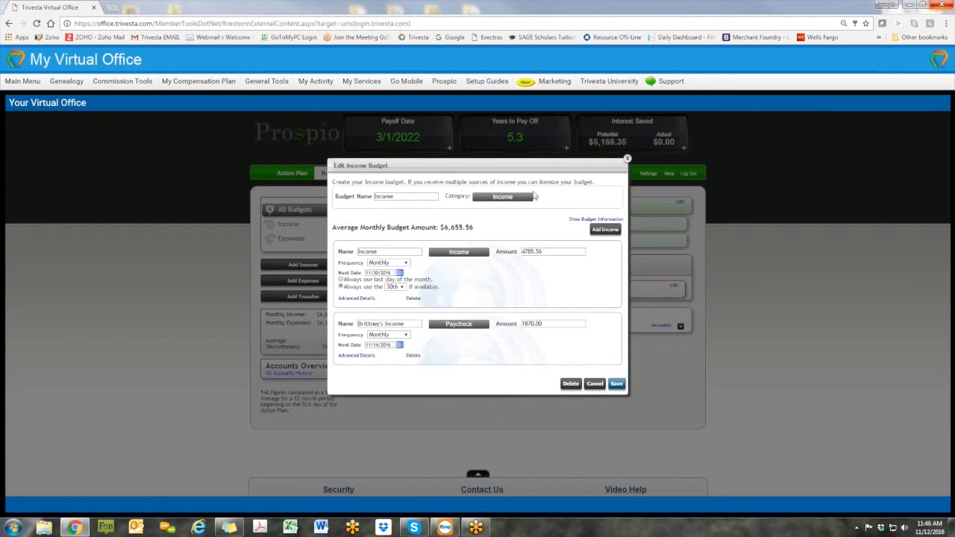
# - Close the Edit Income Budget dialog unchanged, returning to the $6,655.56 income Budget overview
pyautogui.click(627, 159)
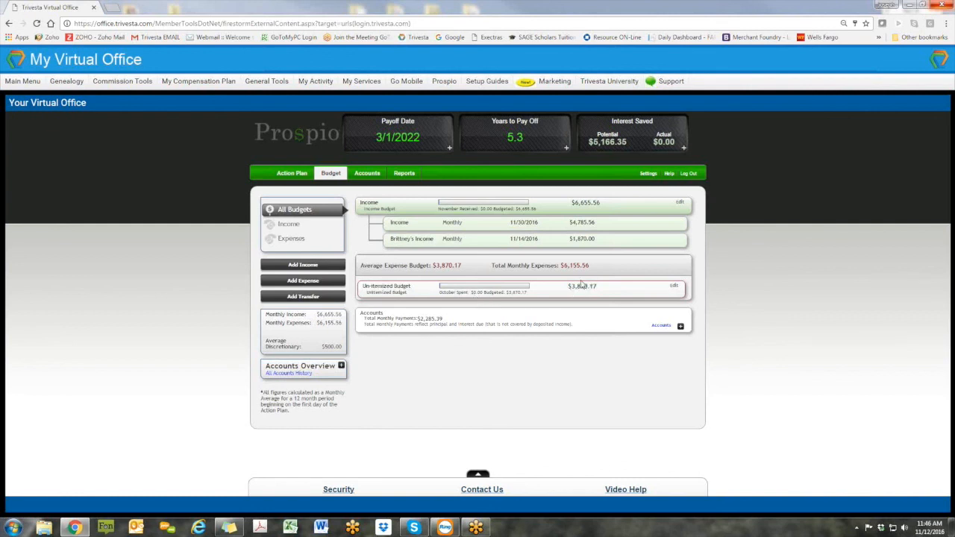
# - Change the Un-itemized Budget amount from 3870.17 to 4000.00 and save it
pyautogui.click(674, 286)
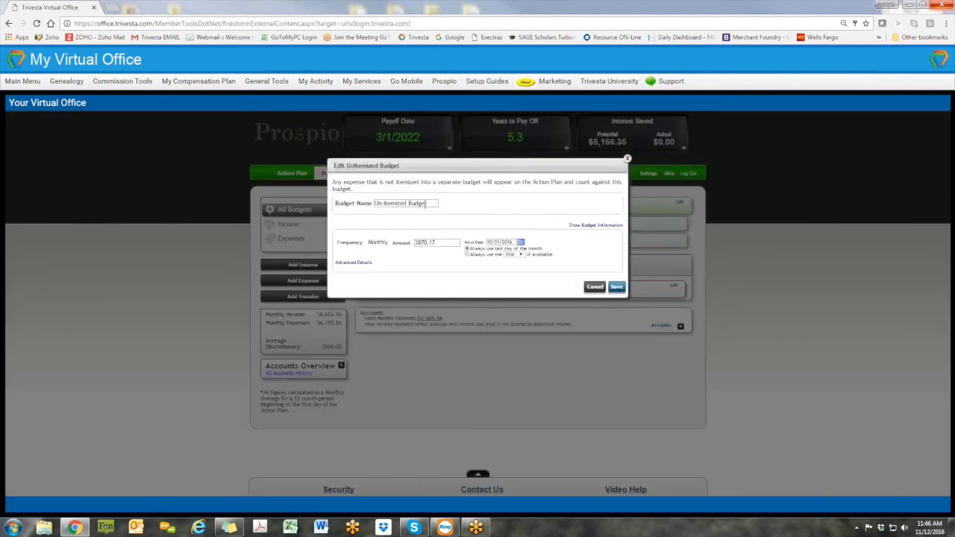
pyautogui.doubleClick(441, 242)
pyautogui.write('4000.00')
pyautogui.click(616, 288)
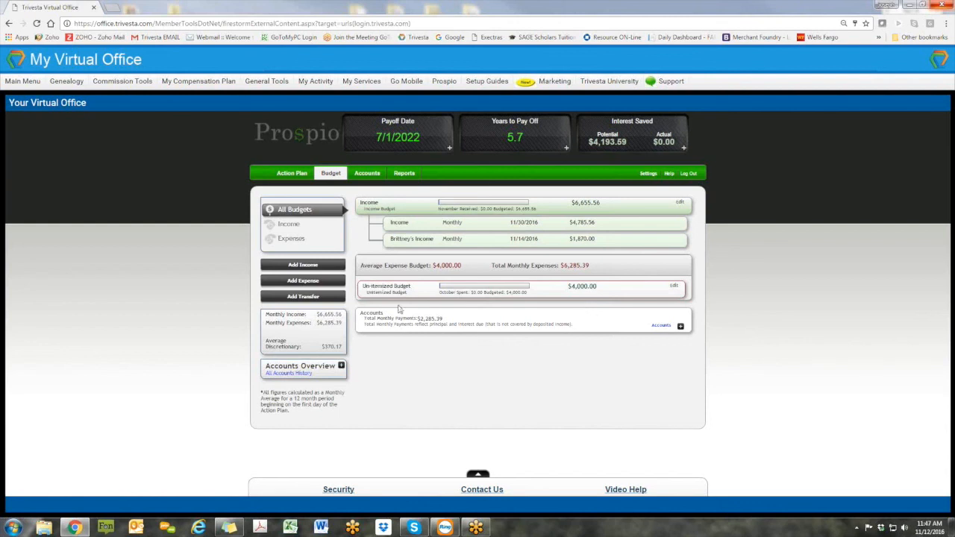
# - Add a new expense budget and choose Bills & Utilities as its category
pyautogui.click(316, 285)
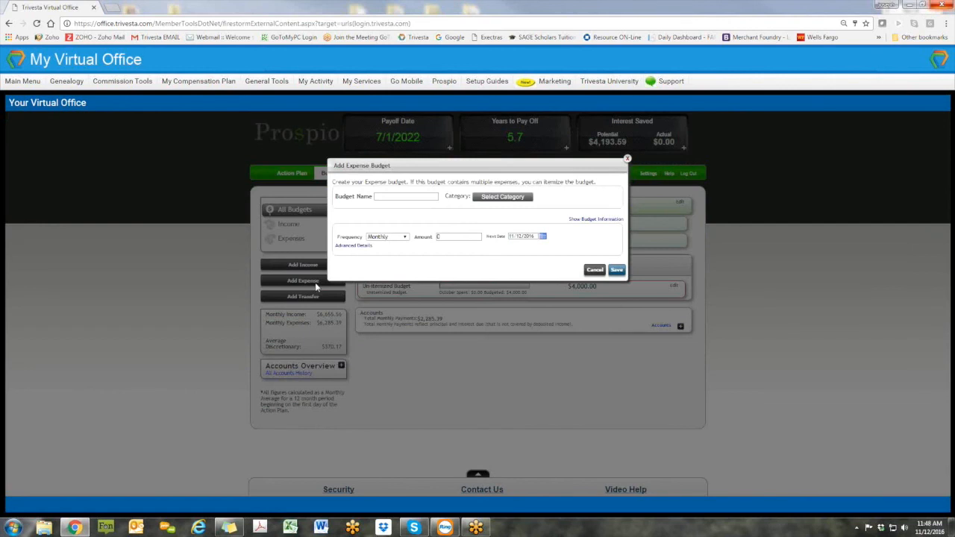
pyautogui.click(506, 199)
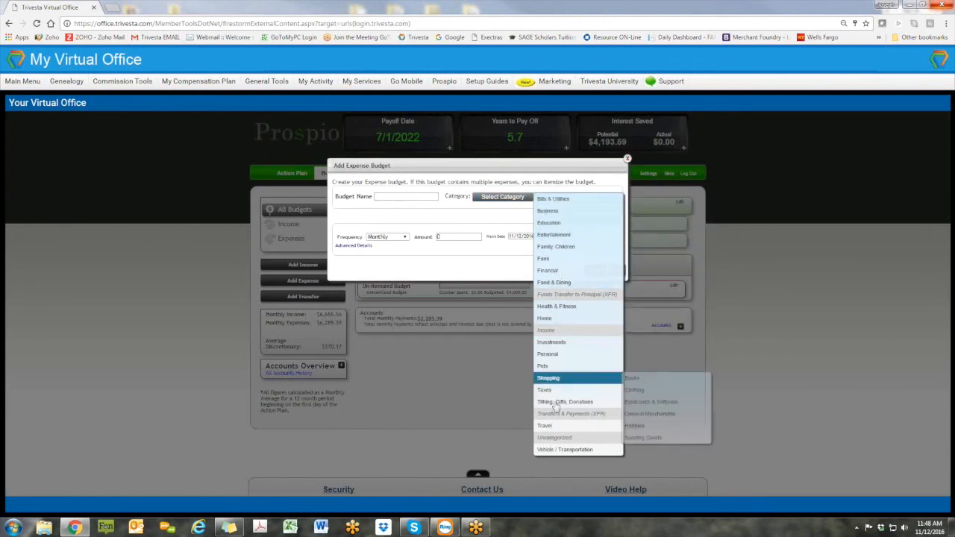
pyautogui.moveTo(552, 427)
pyautogui.moveTo(556, 381)
pyautogui.moveTo(618, 391)
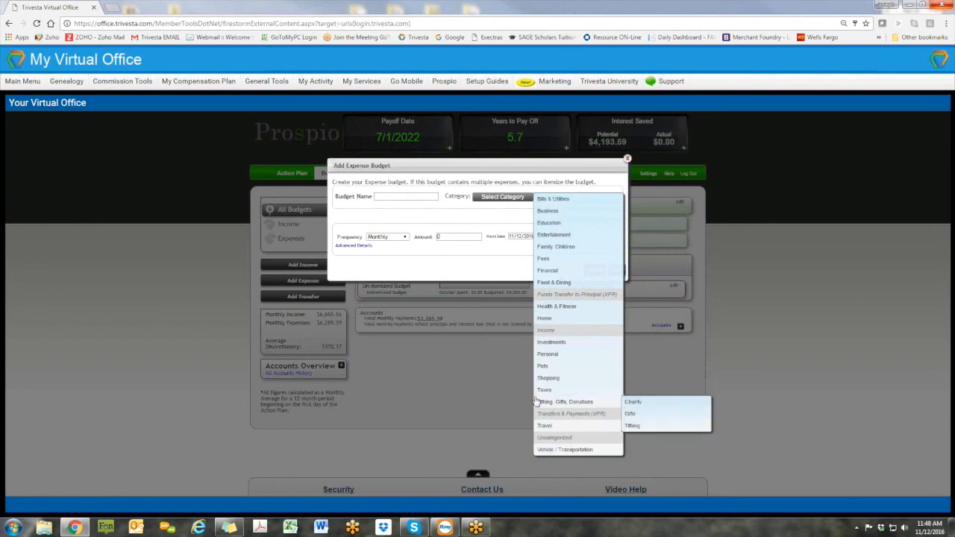
pyautogui.moveTo(554, 451)
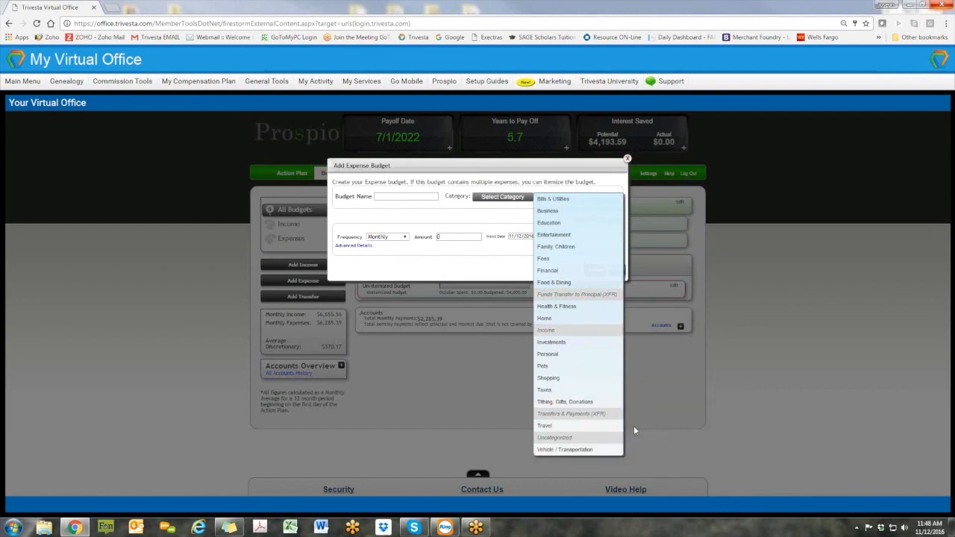
pyautogui.click(634, 426)
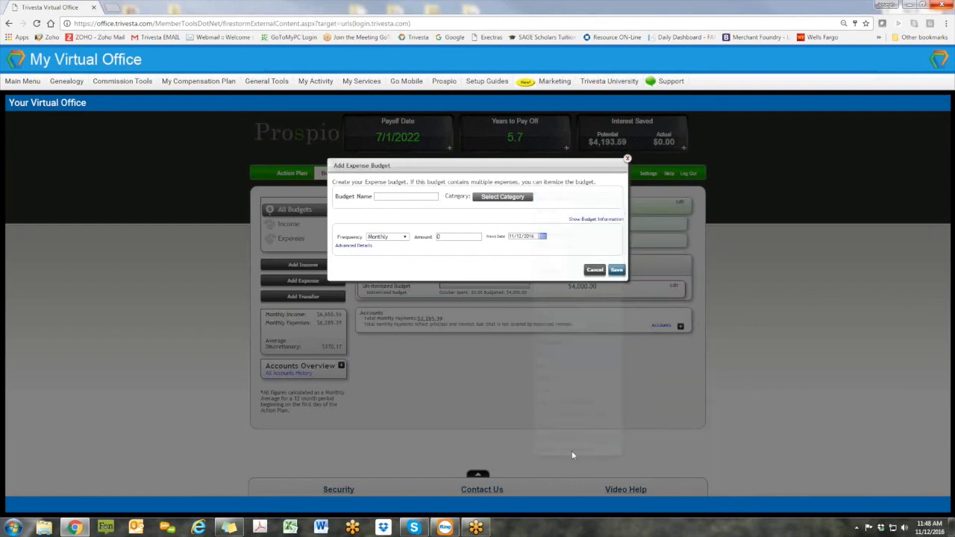
pyautogui.click(498, 198)
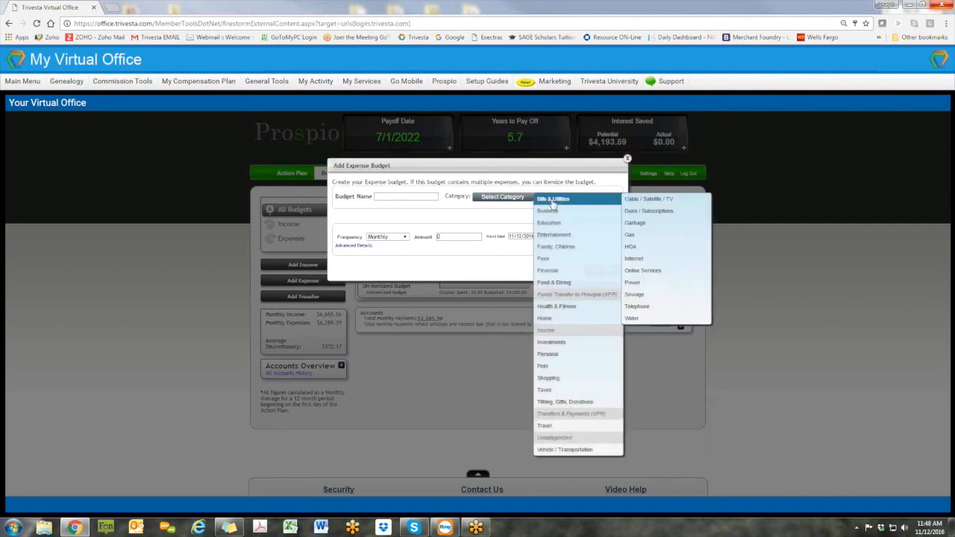
pyautogui.click(552, 200)
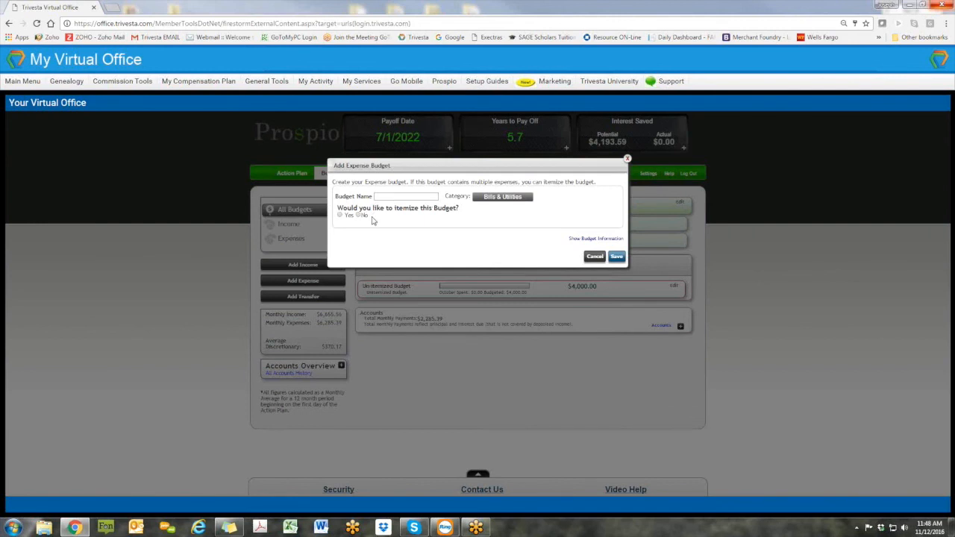
# - Itemize the Bill budget and add an HOA expense of $125.00
pyautogui.click(339, 215)
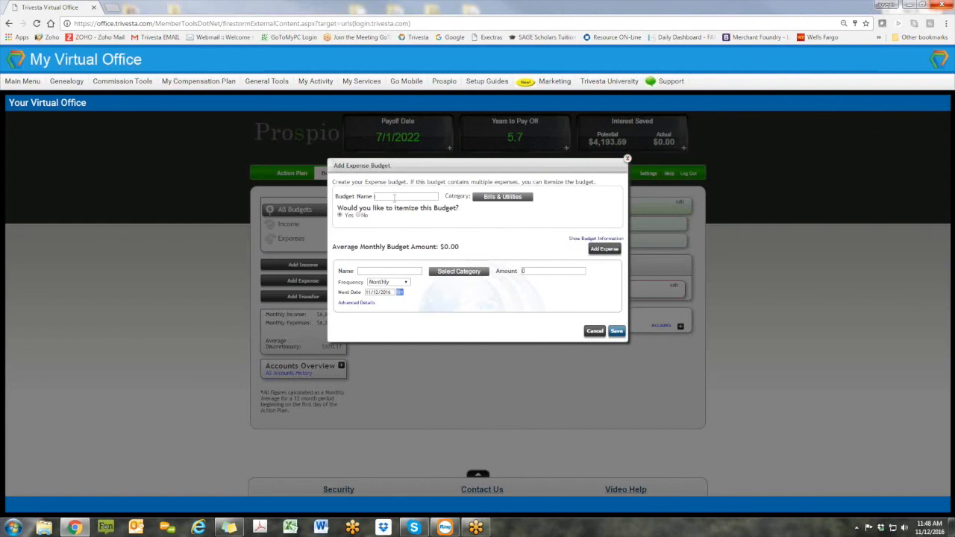
pyautogui.write('Bill')
pyautogui.click(466, 273)
pyautogui.moveTo(505, 278)
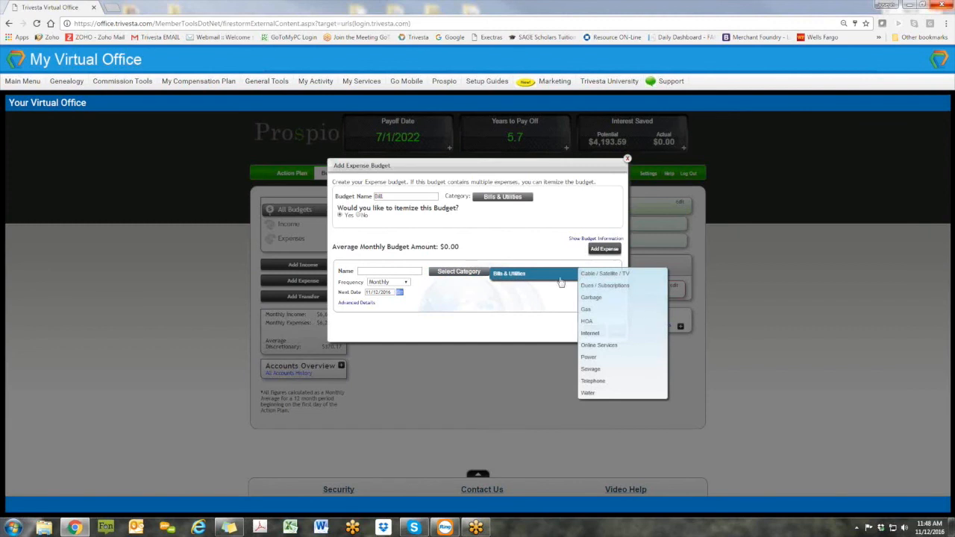
pyautogui.click(588, 323)
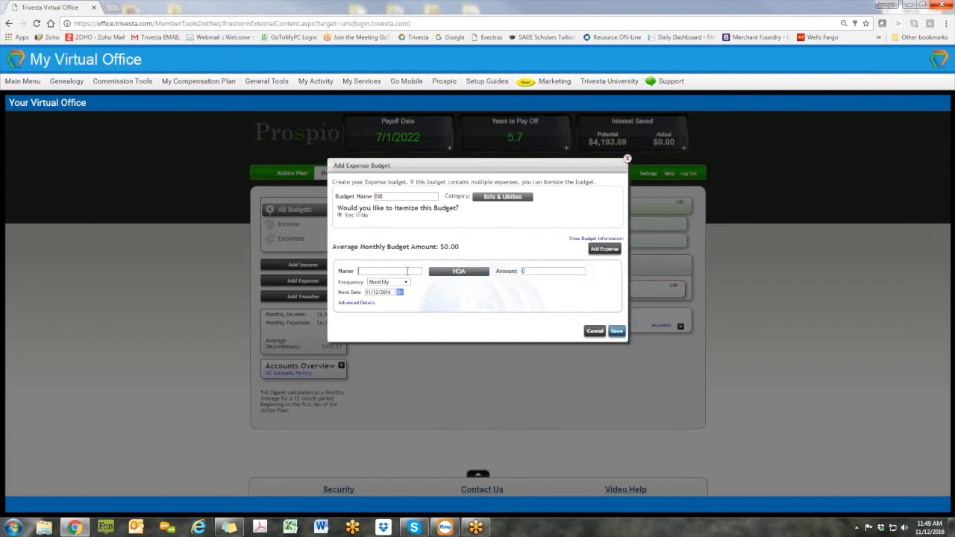
pyautogui.write('HOA')
pyautogui.click(524, 271)
pyautogui.write('125.00')
# - Make the HOA expense recur quarterly with next date 01/01/2017
pyautogui.click(402, 283)
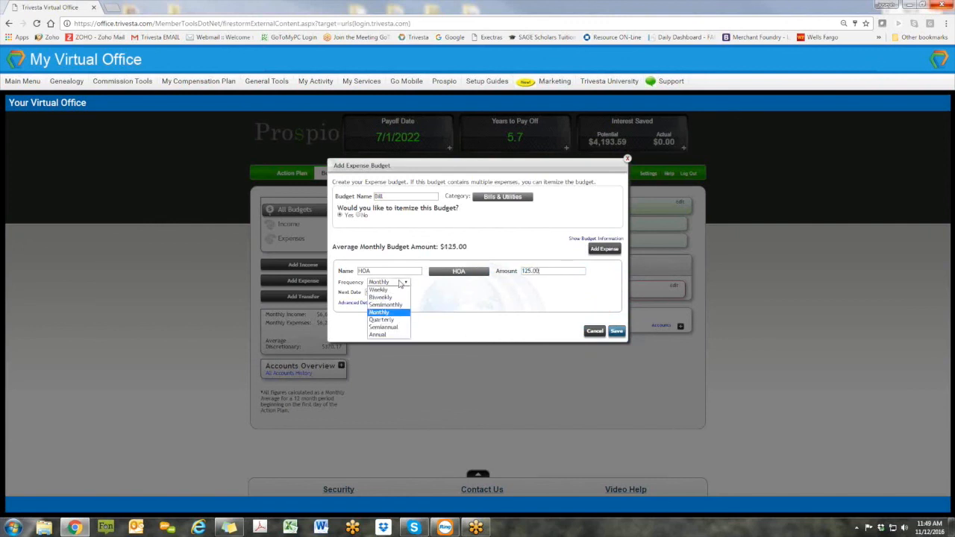
pyautogui.click(384, 320)
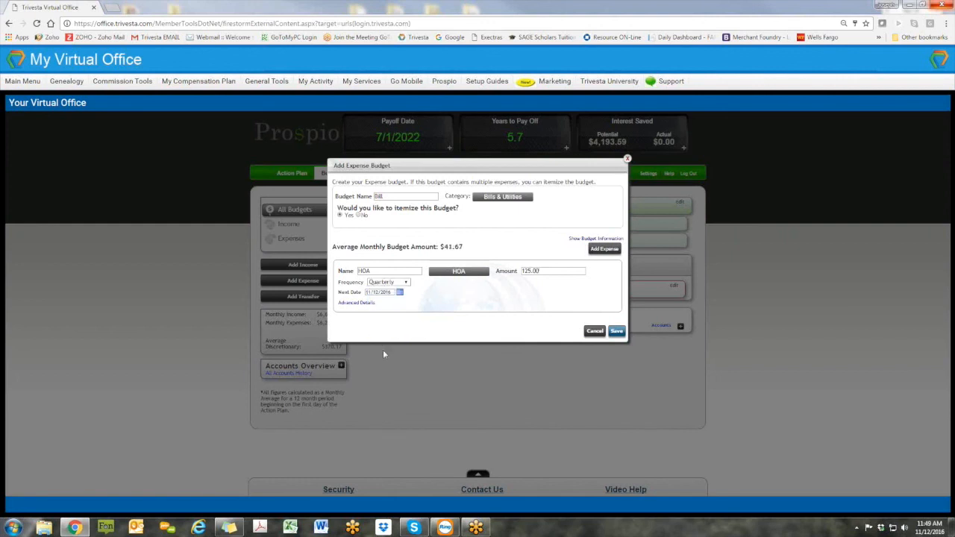
pyautogui.click(400, 293)
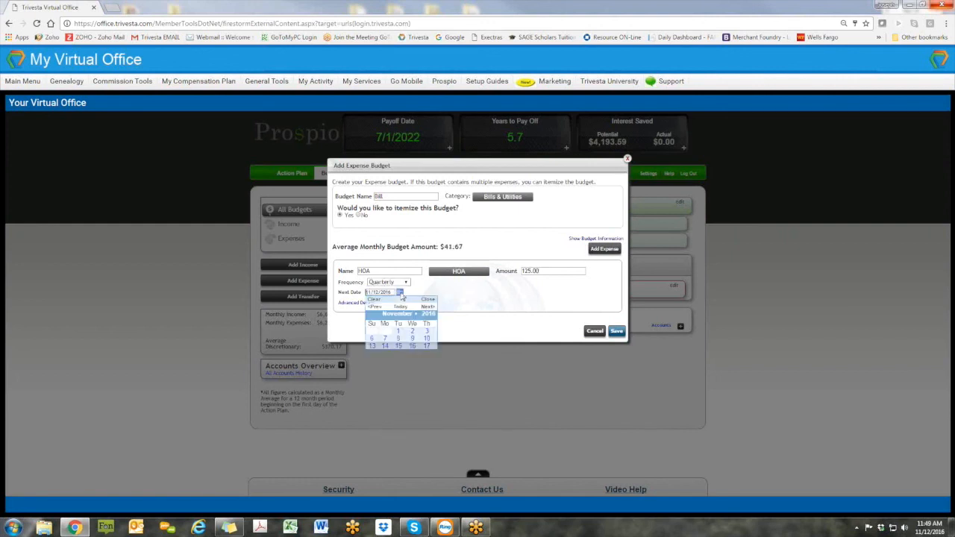
pyautogui.click(450, 307)
pyautogui.click(450, 306)
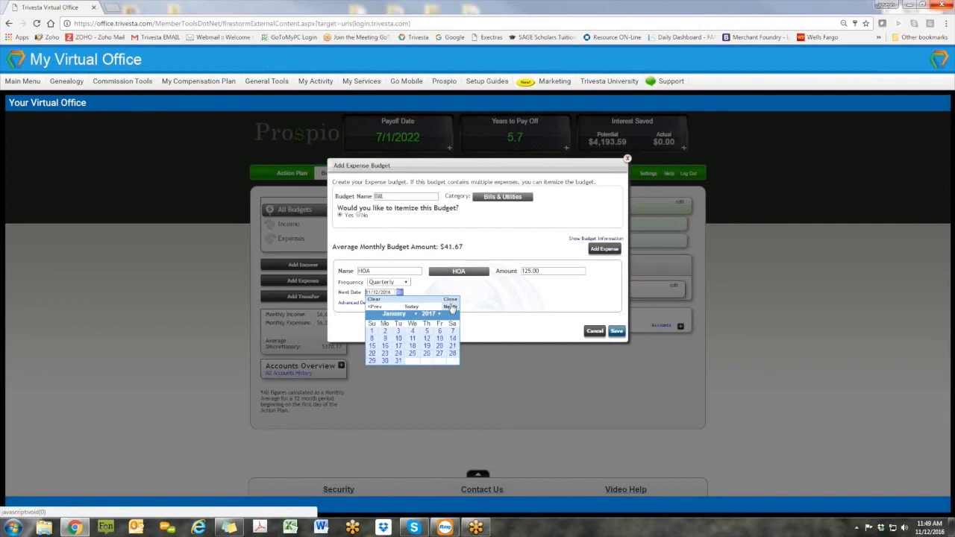
pyautogui.click(373, 332)
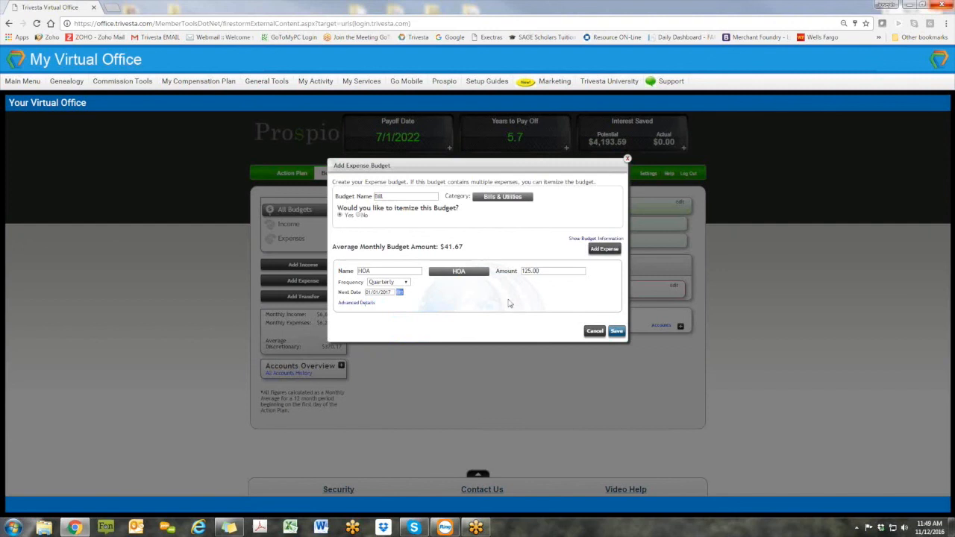
# - Add a semiannual Water expense of $200.00 and save the Bill budget
pyautogui.click(608, 249)
pyautogui.click(470, 333)
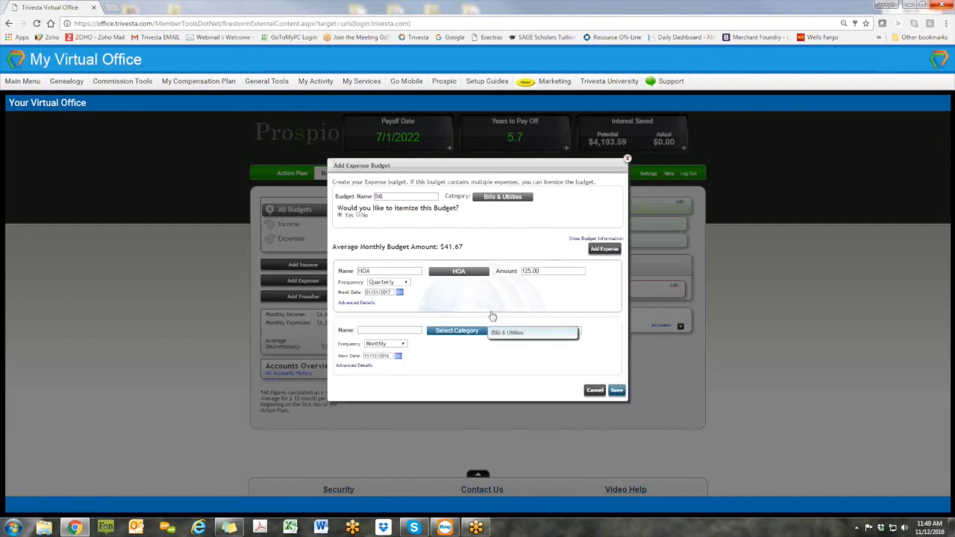
pyautogui.moveTo(506, 335)
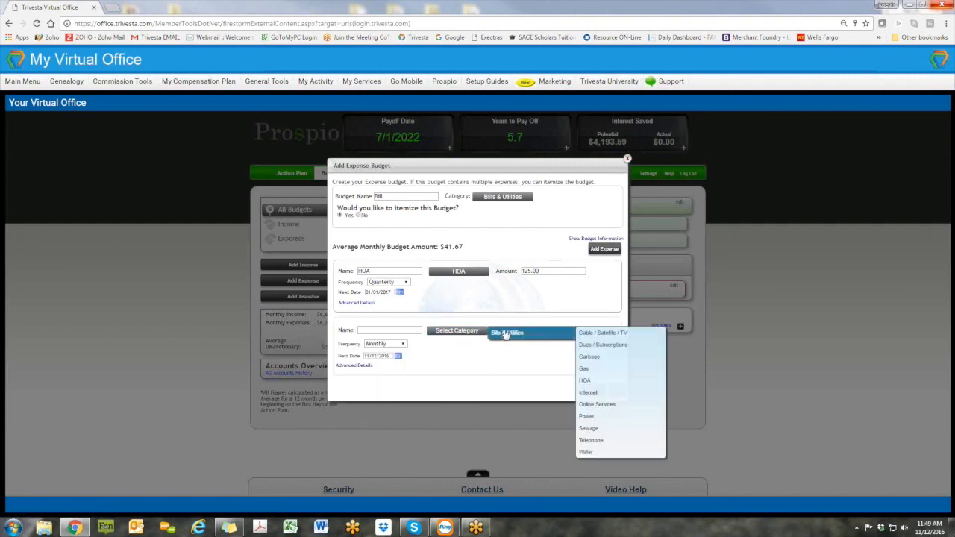
pyautogui.click(586, 452)
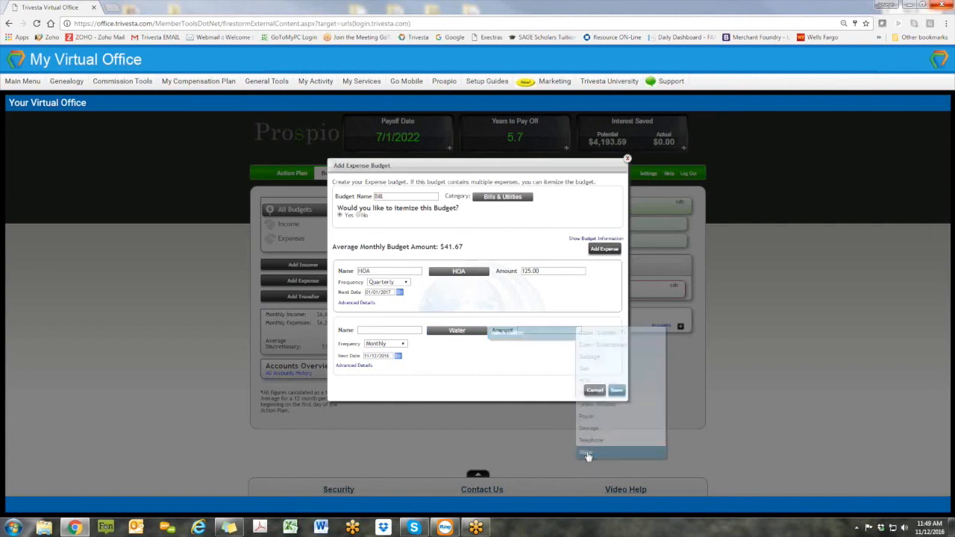
pyautogui.click(370, 366)
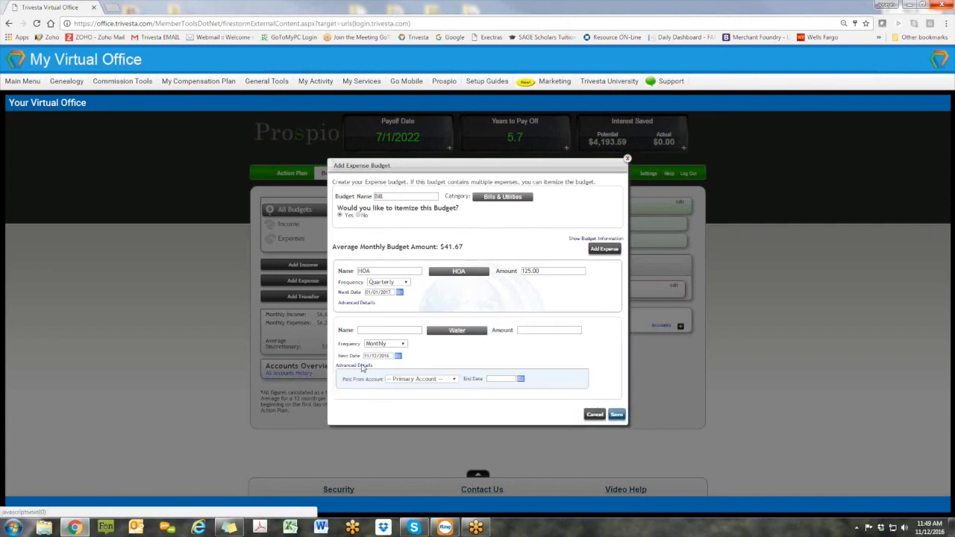
pyautogui.click(385, 344)
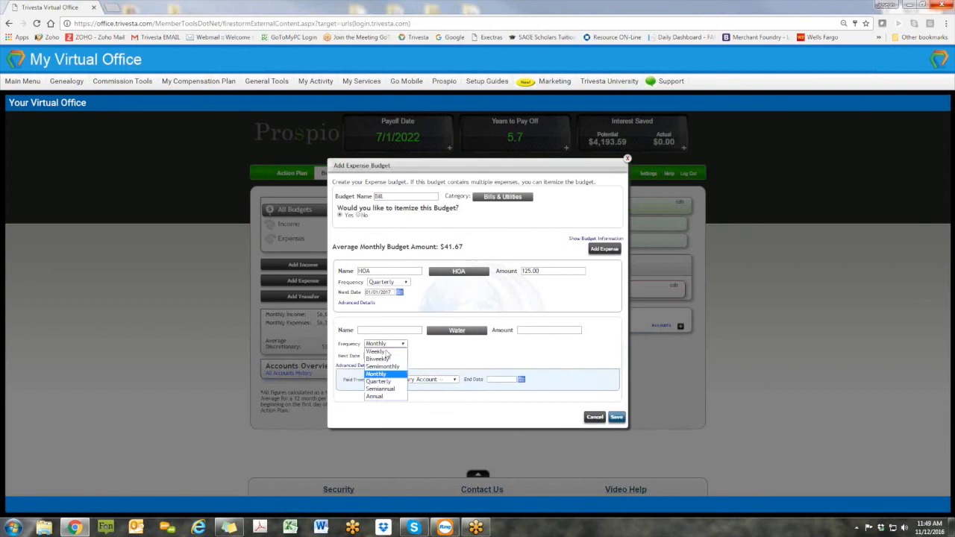
pyautogui.click(379, 389)
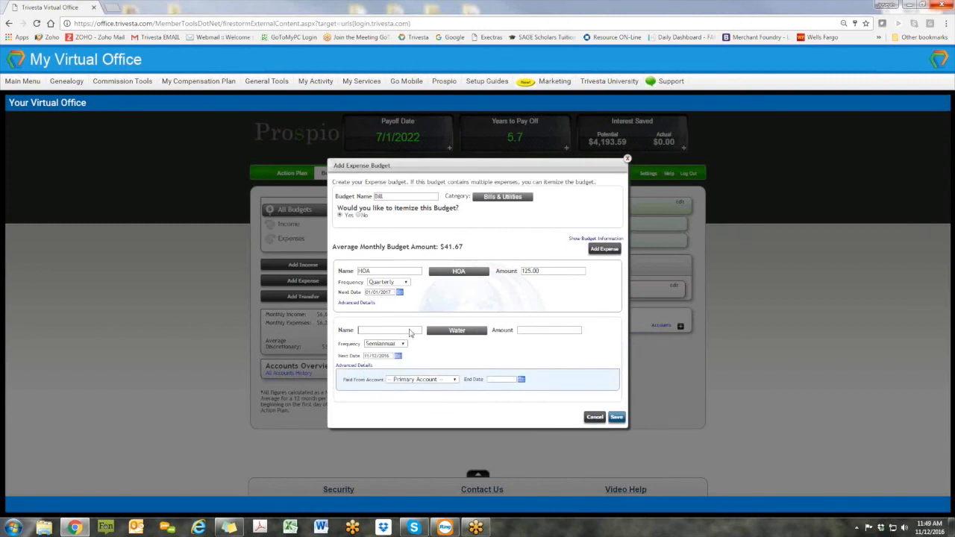
pyautogui.write('Wate')
pyautogui.write('00')
pyautogui.click(617, 417)
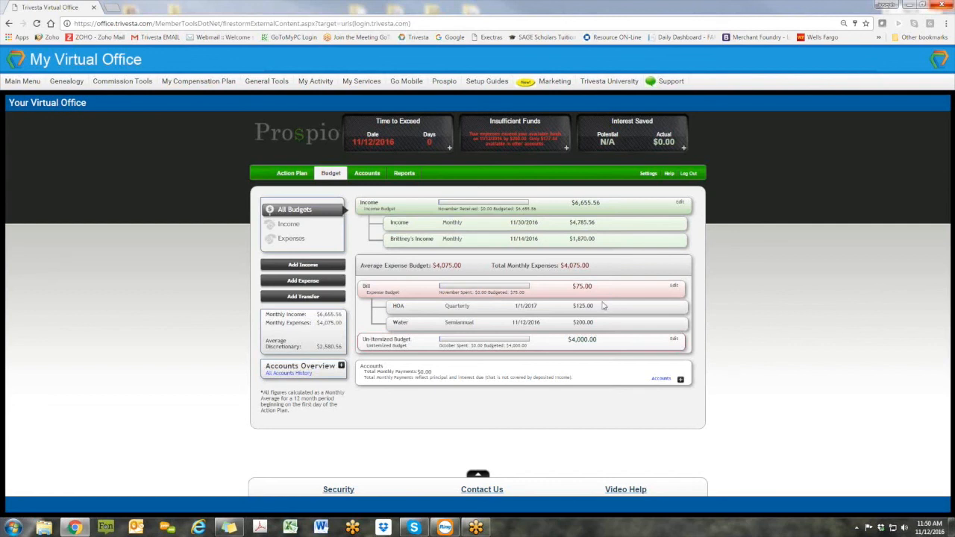
pyautogui.click(314, 281)
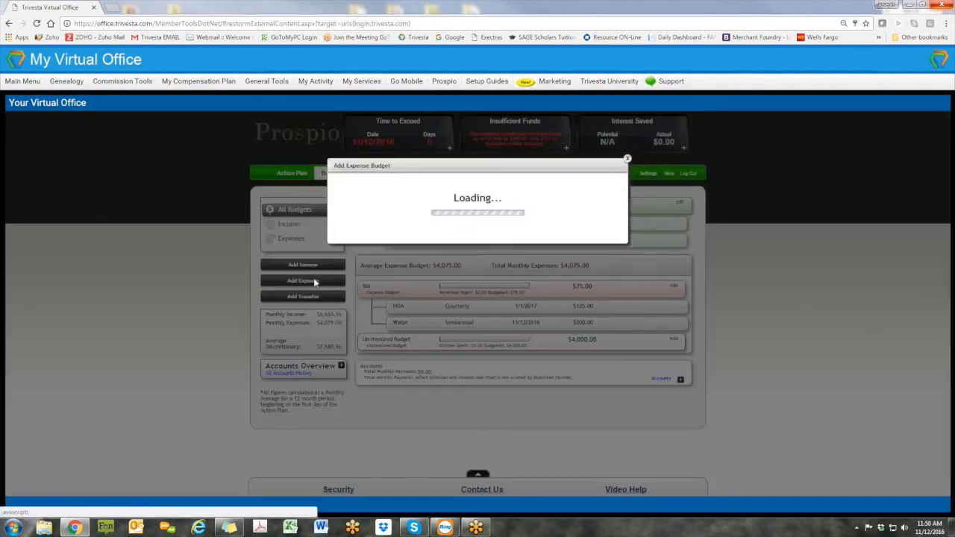
pyautogui.click(503, 198)
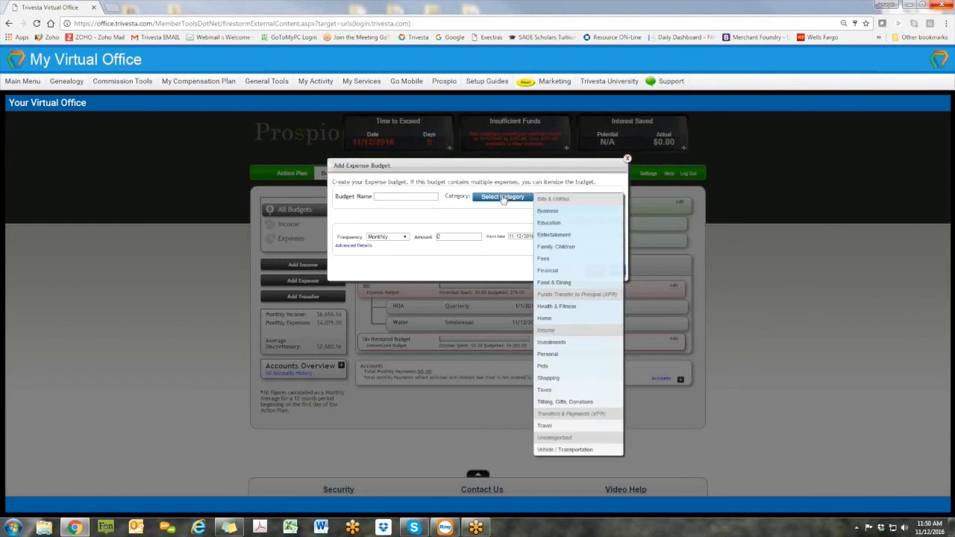
pyautogui.click(553, 283)
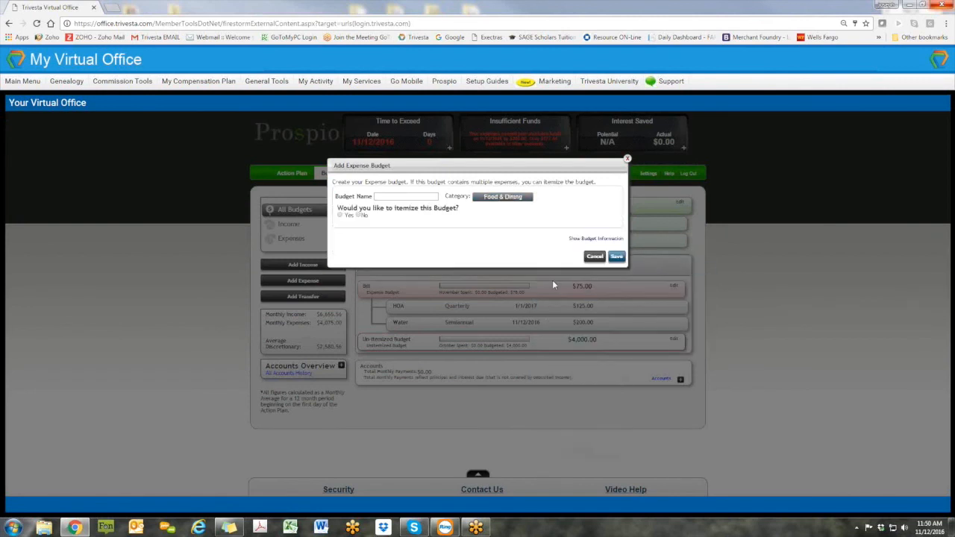
pyautogui.click(339, 215)
pyautogui.click(469, 272)
pyautogui.moveTo(497, 276)
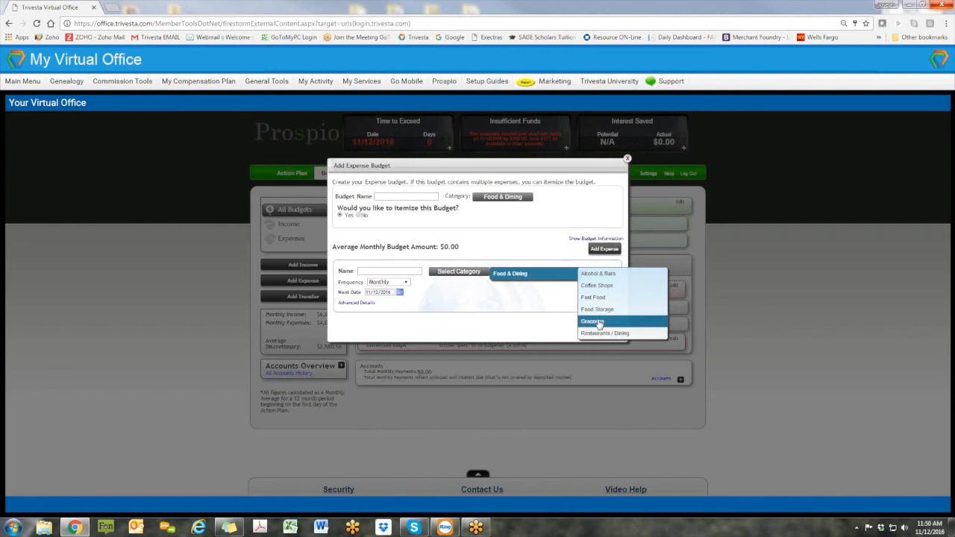
pyautogui.click(599, 322)
pyautogui.click(605, 251)
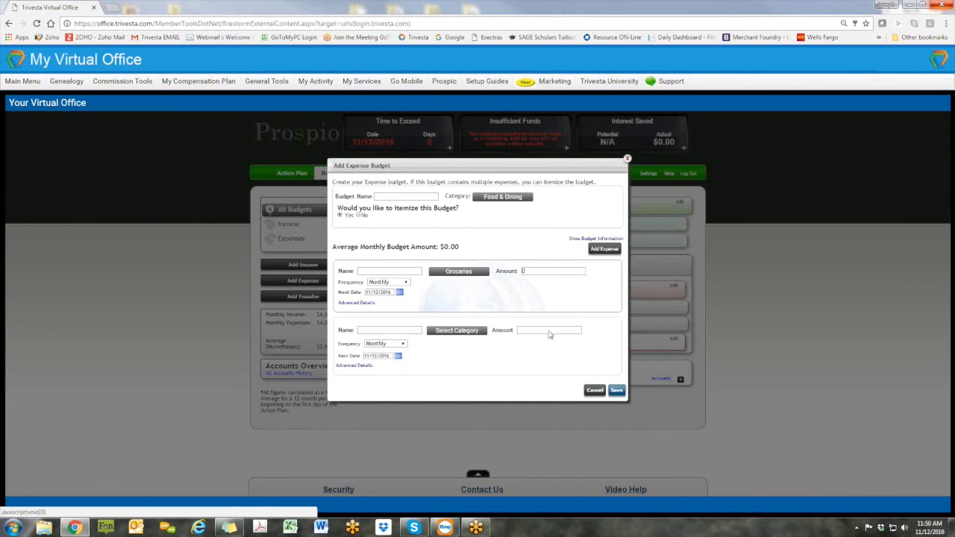
pyautogui.click(463, 332)
pyautogui.moveTo(506, 337)
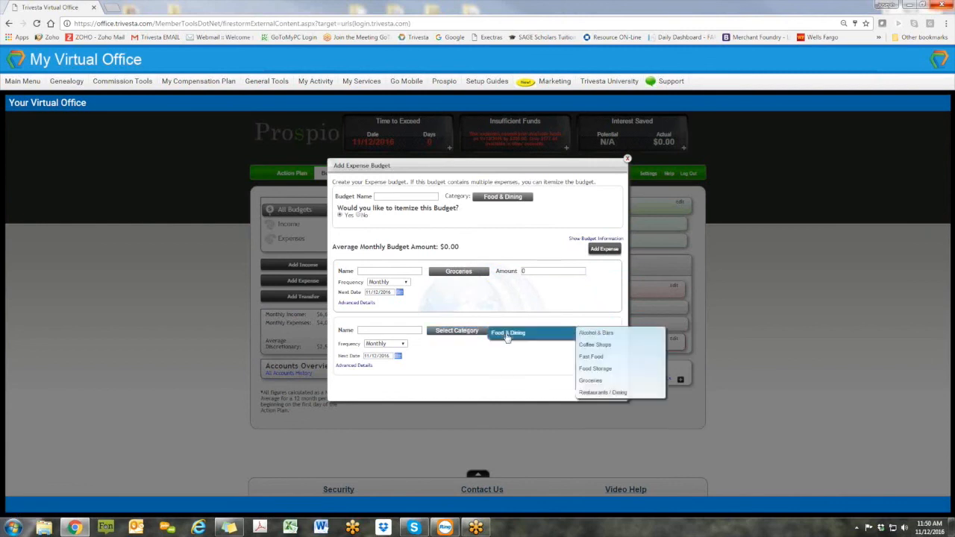
pyautogui.click(605, 345)
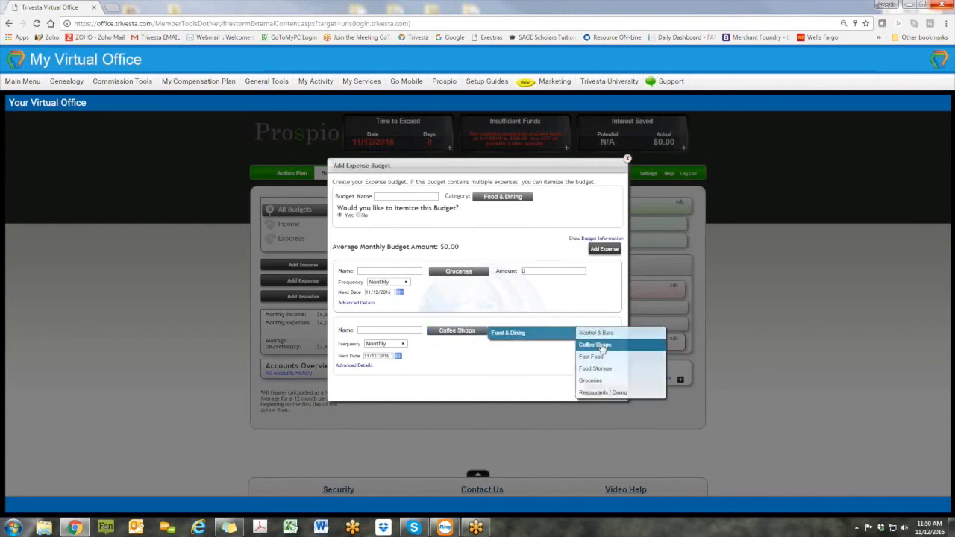
pyautogui.click(614, 251)
pyautogui.click(457, 392)
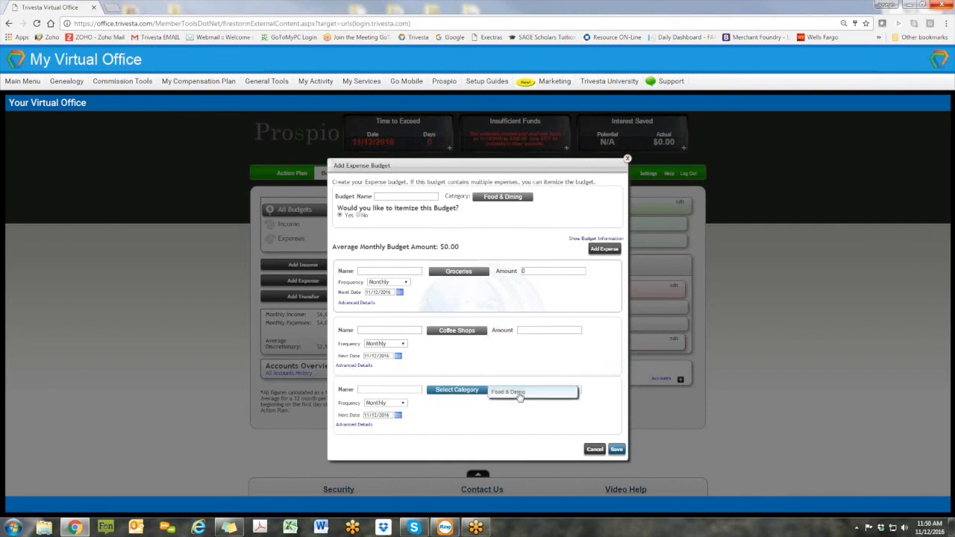
pyautogui.moveTo(540, 394)
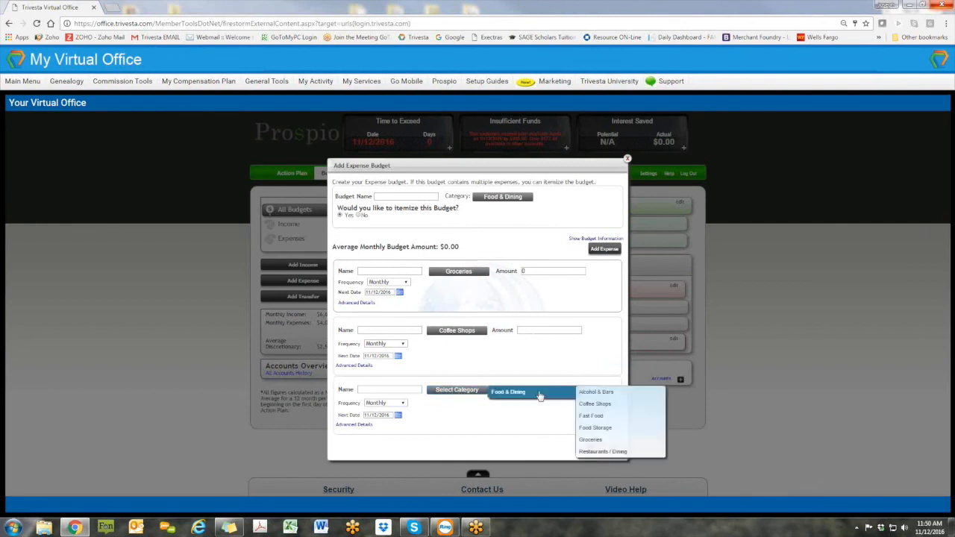
pyautogui.click(602, 452)
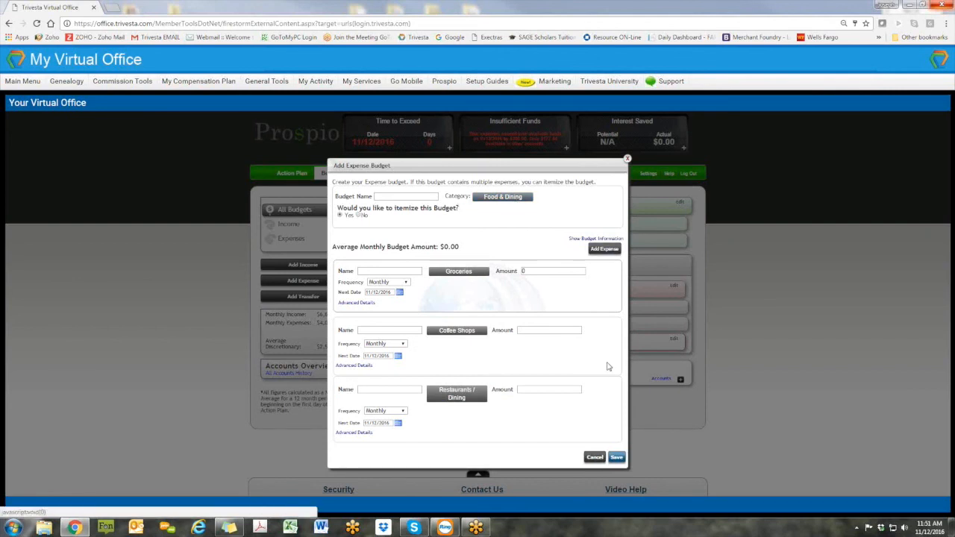
pyautogui.click(595, 456)
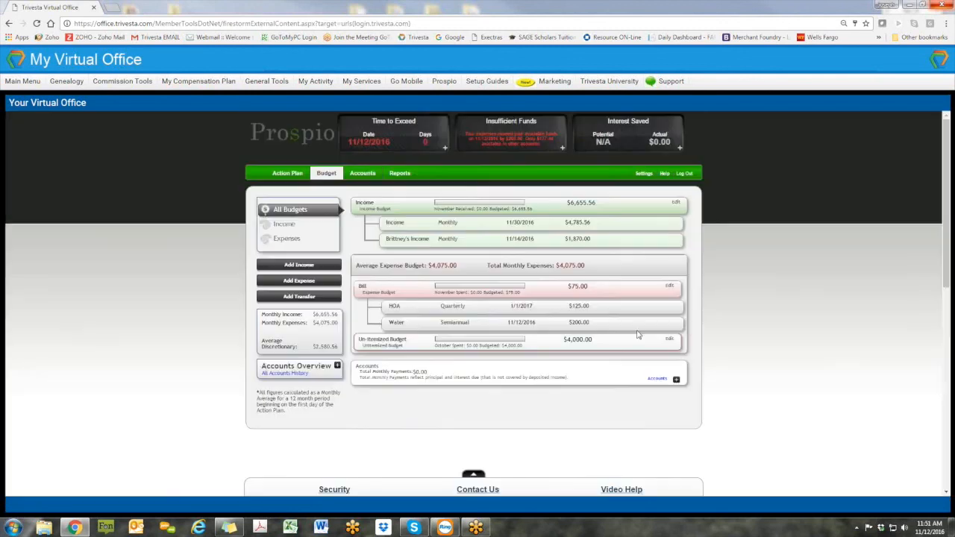
pyautogui.click(306, 281)
pyautogui.click(498, 197)
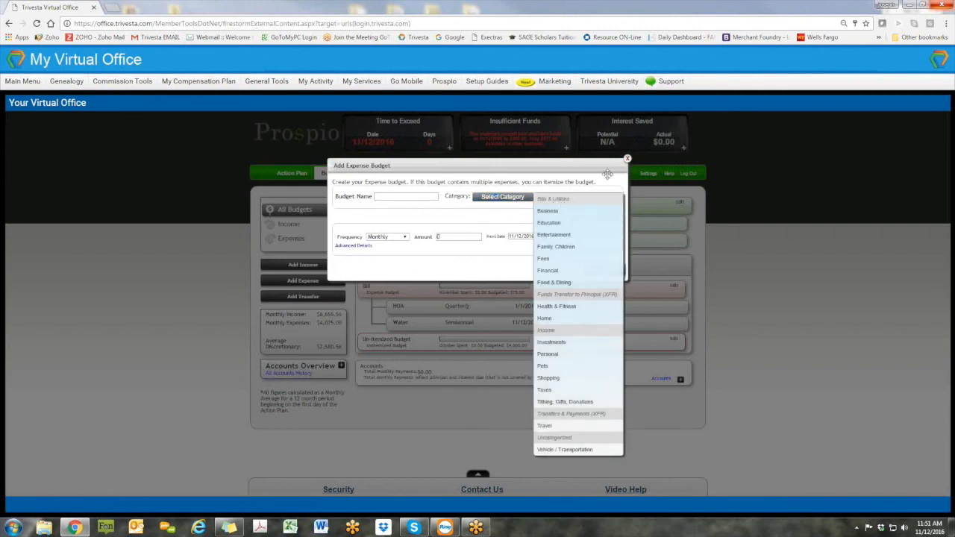
pyautogui.click(627, 159)
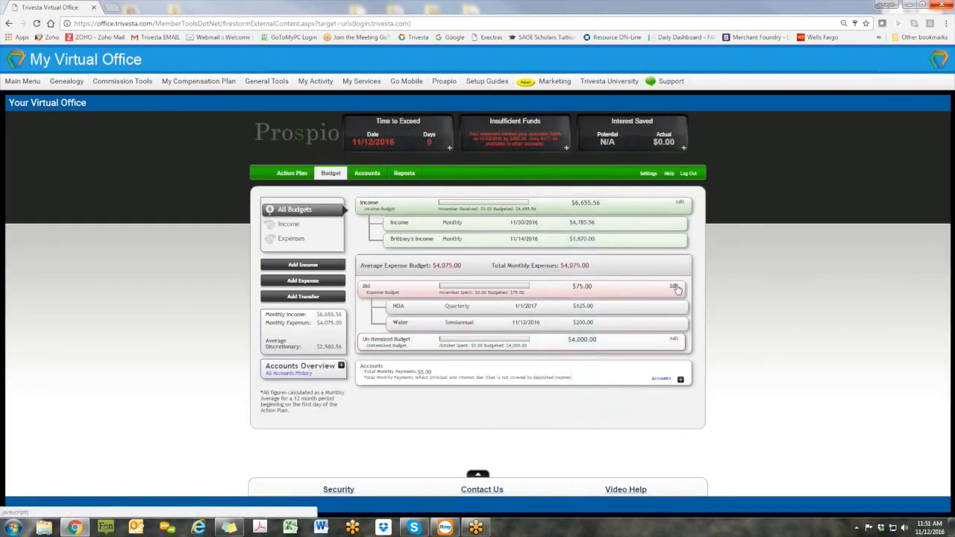
# - Add a monthly $10 expense named 'opps' to the Bill budget and save it
pyautogui.click(674, 288)
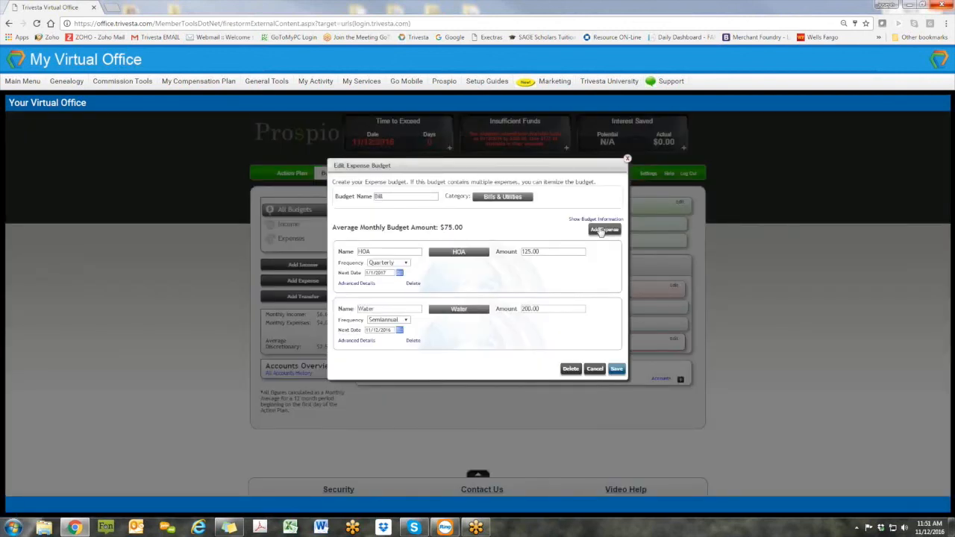
pyautogui.click(604, 231)
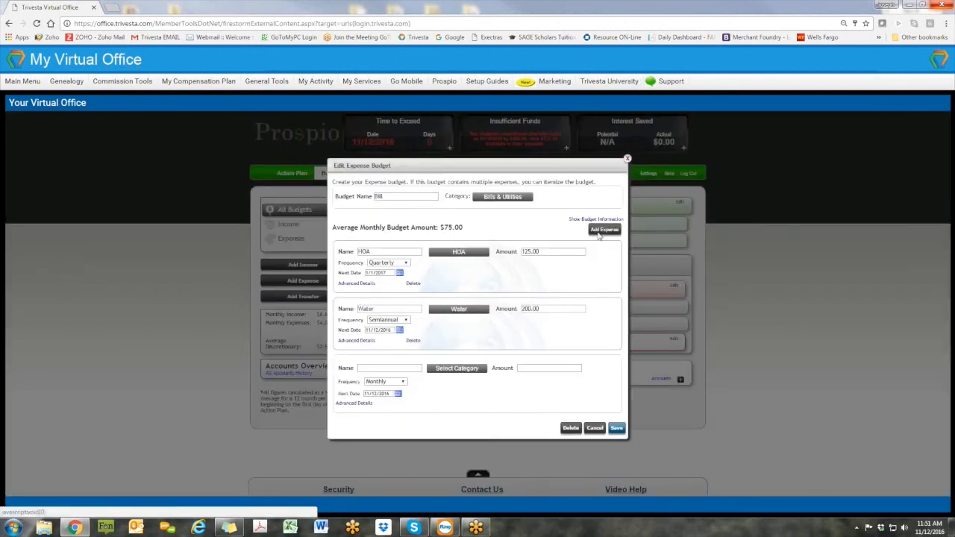
pyautogui.click(394, 367)
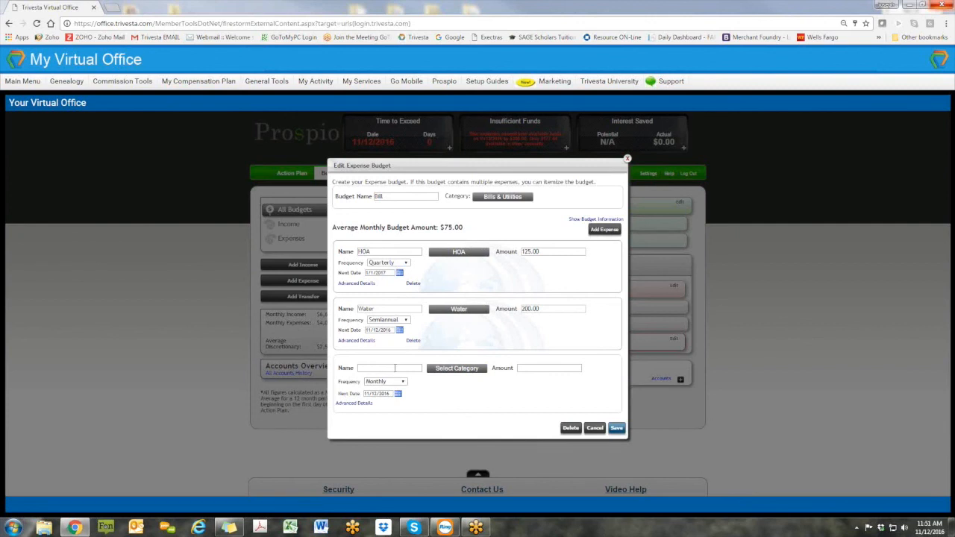
pyautogui.write('opps')
pyautogui.click(475, 371)
pyautogui.moveTo(506, 376)
pyautogui.click(538, 368)
pyautogui.write('10')
pyautogui.click(616, 428)
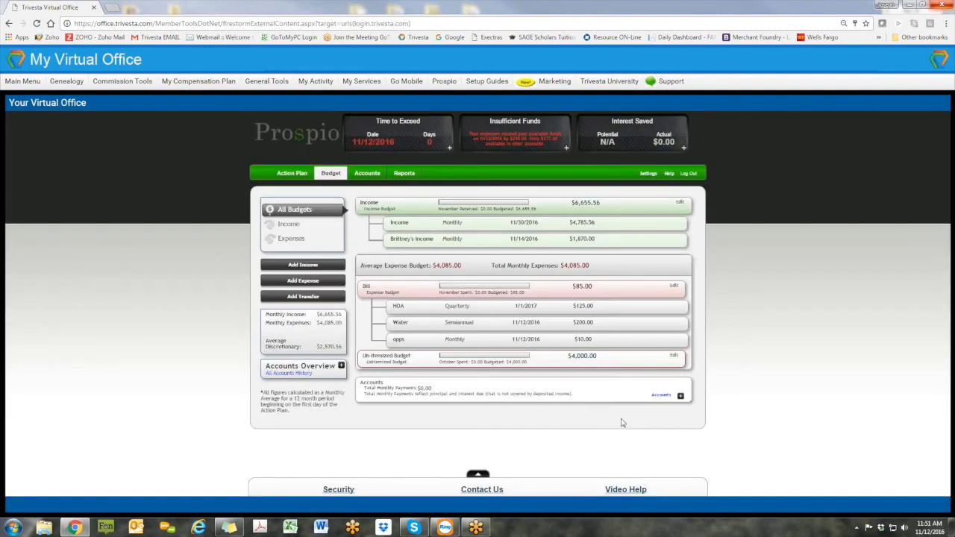
# - Delete the 'opps' expense from the Bill budget and confirm the deletion
pyautogui.click(674, 286)
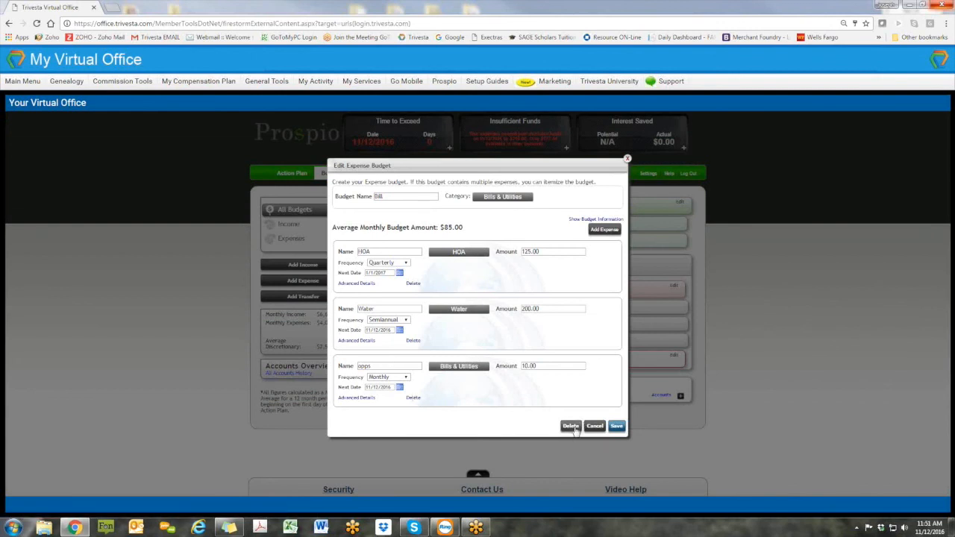
pyautogui.click(414, 397)
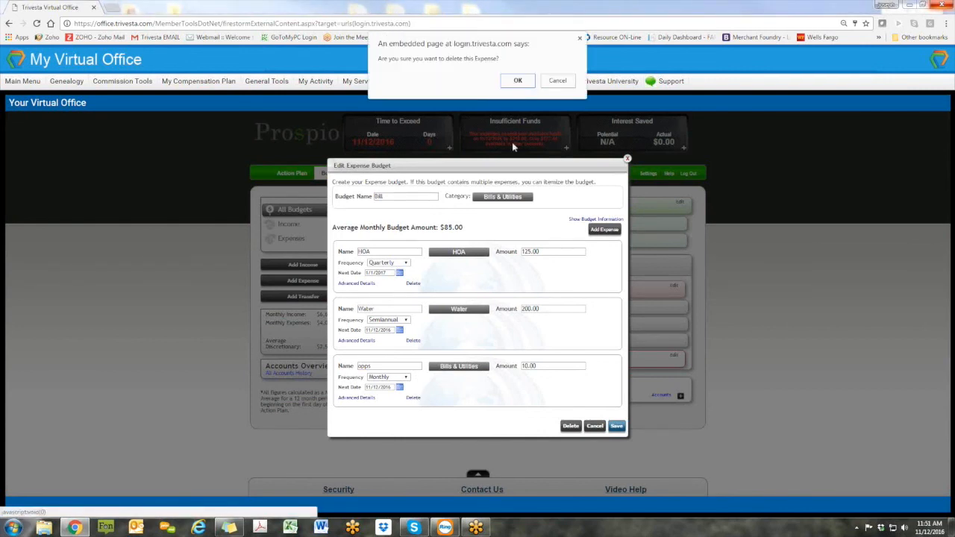
pyautogui.click(517, 80)
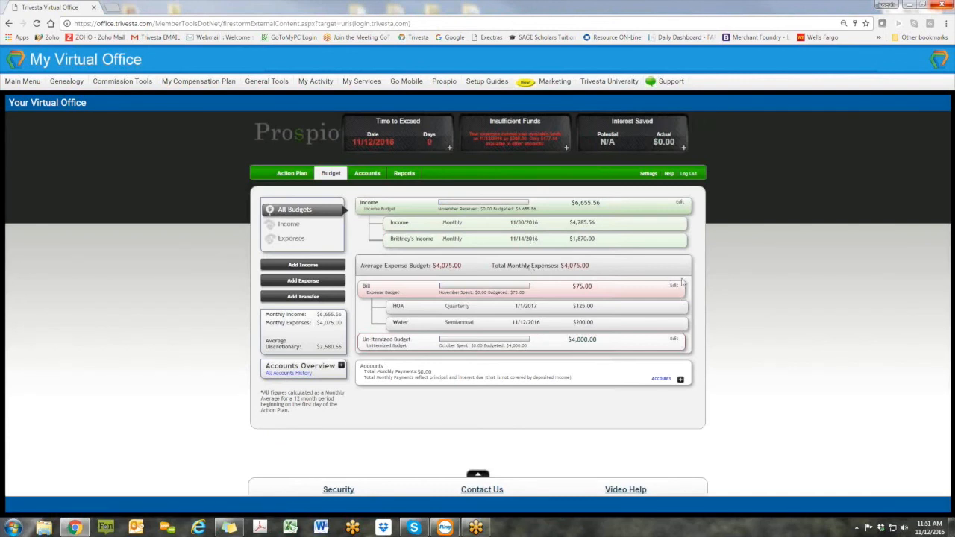
# - Set the Bill budget's Water expense to be paid from Checking and save
pyautogui.click(674, 287)
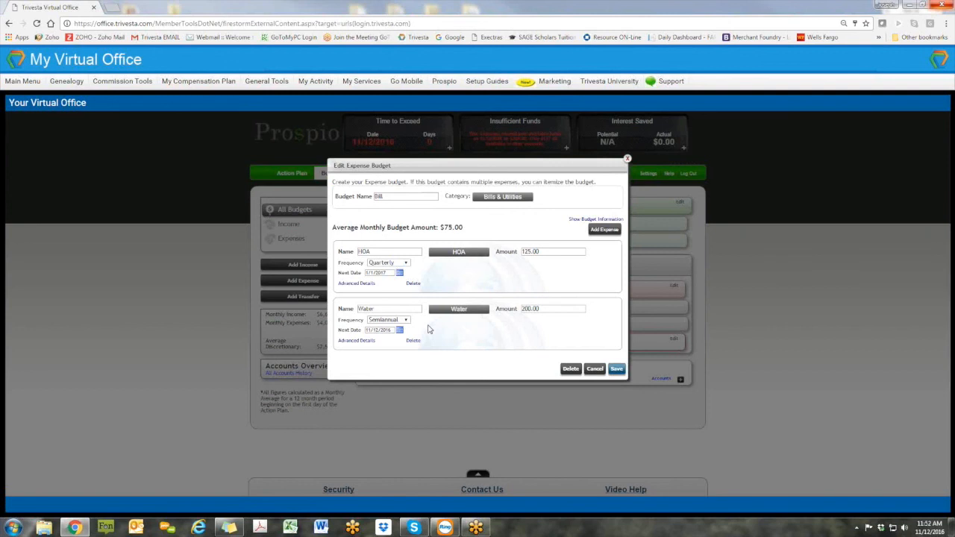
pyautogui.click(358, 340)
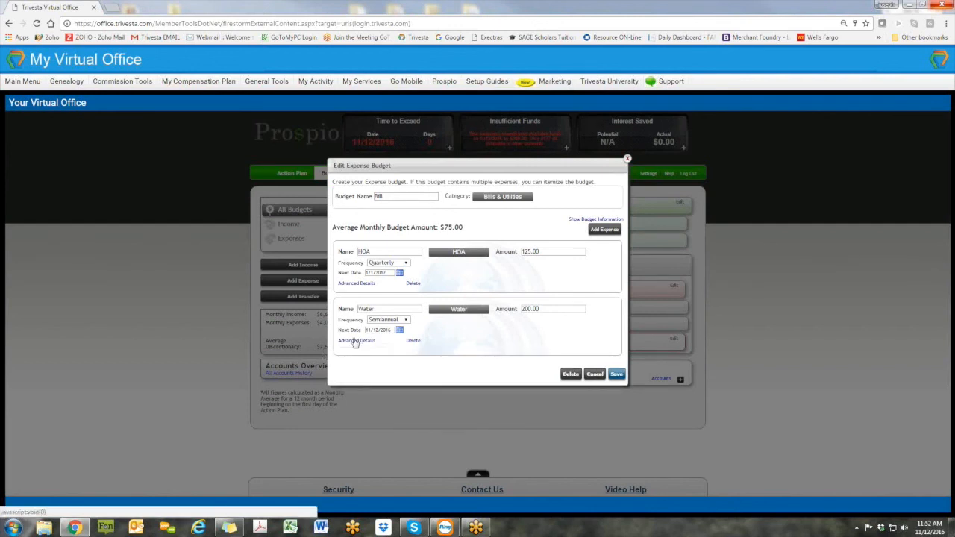
pyautogui.click(423, 352)
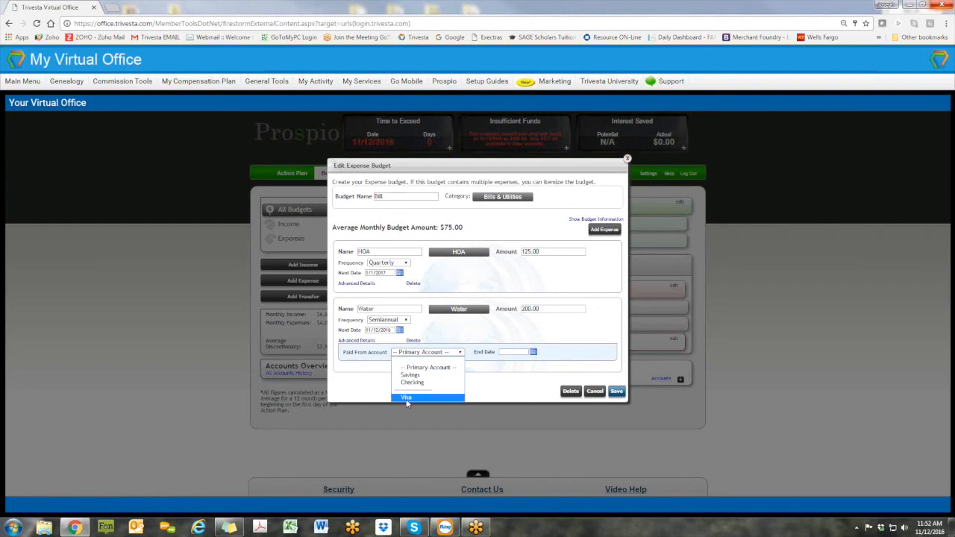
pyautogui.click(412, 382)
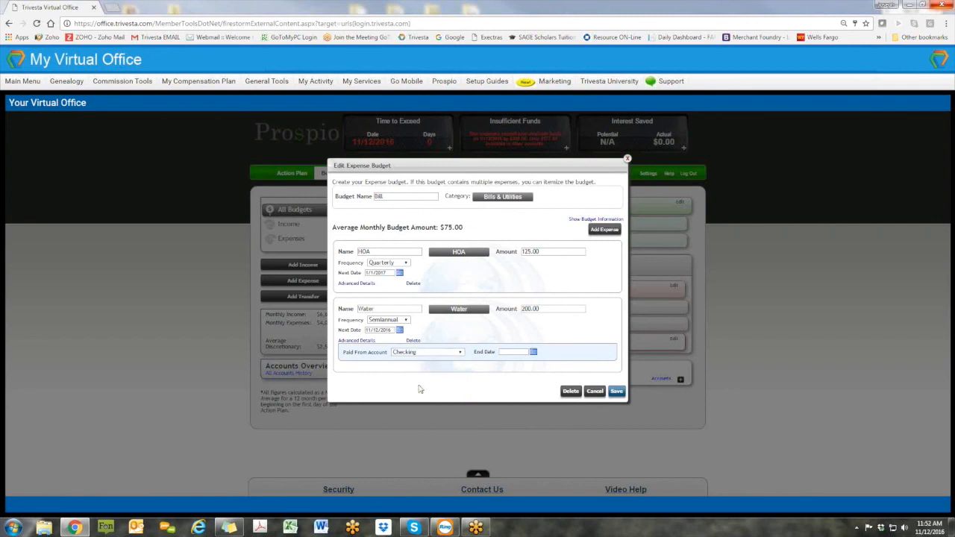
pyautogui.click(619, 389)
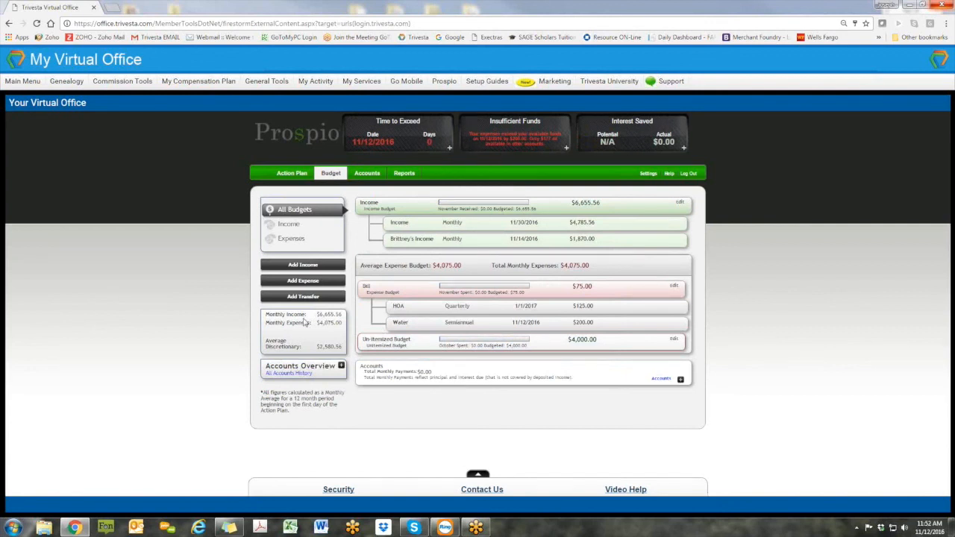
pyautogui.moveTo(313, 315); pyautogui.dragTo(287, 340)
pyautogui.click(344, 317)
pyautogui.click(340, 342)
pyautogui.click(360, 176)
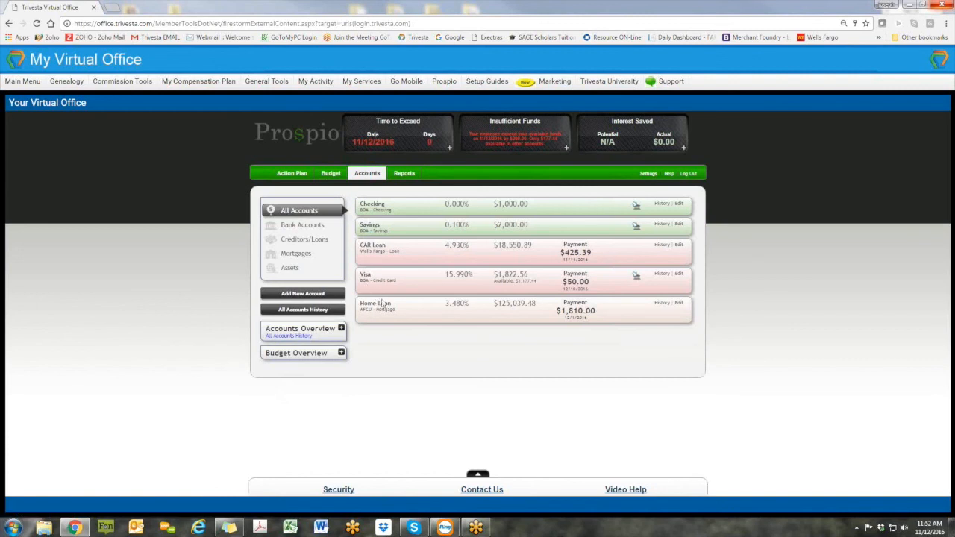
pyautogui.click(288, 174)
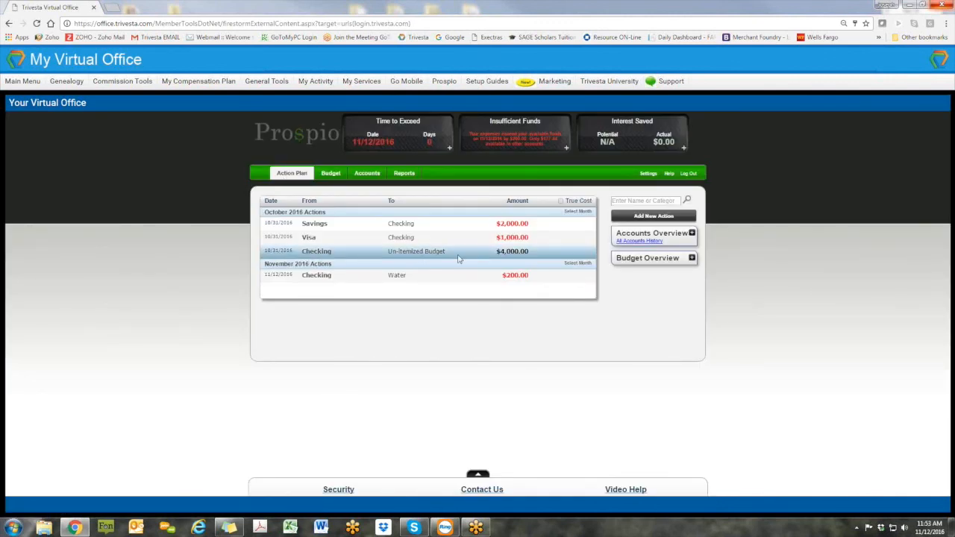
pyautogui.click(323, 174)
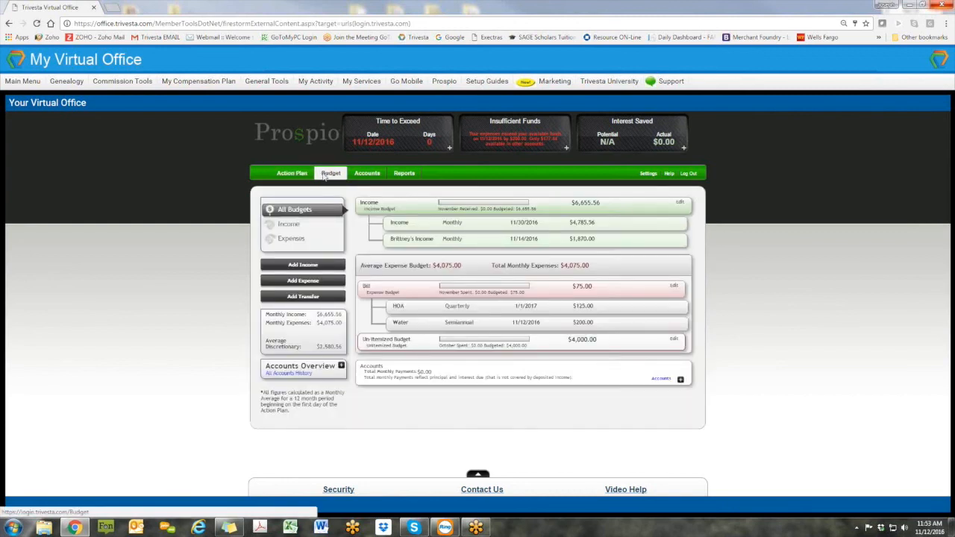
# - Change the Un-itemized Budget's next date to 11/30/2016 and save
pyautogui.click(674, 340)
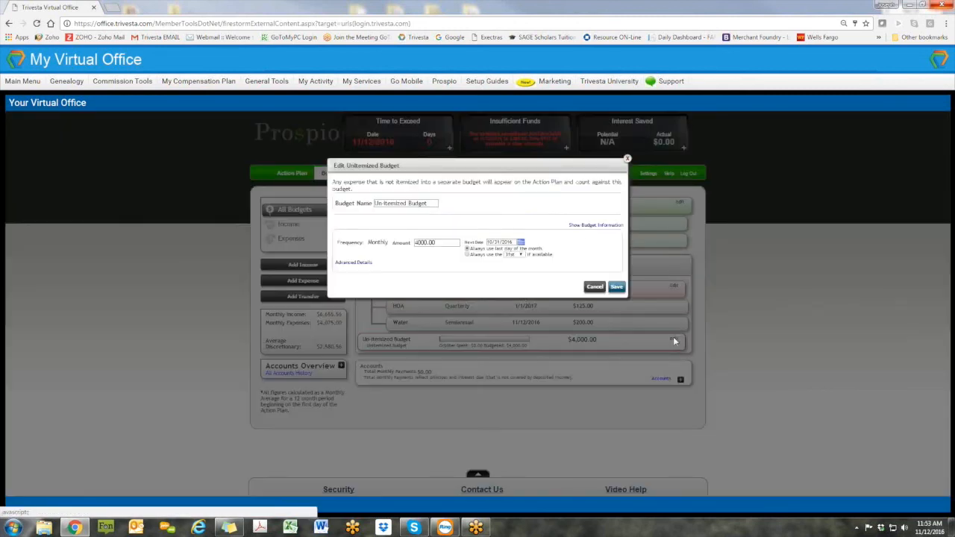
pyautogui.click(521, 244)
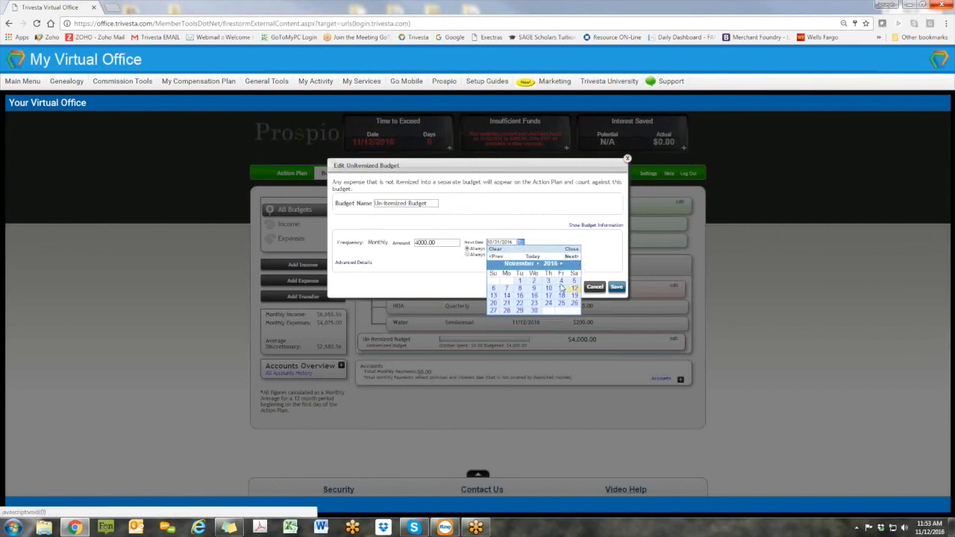
pyautogui.click(533, 311)
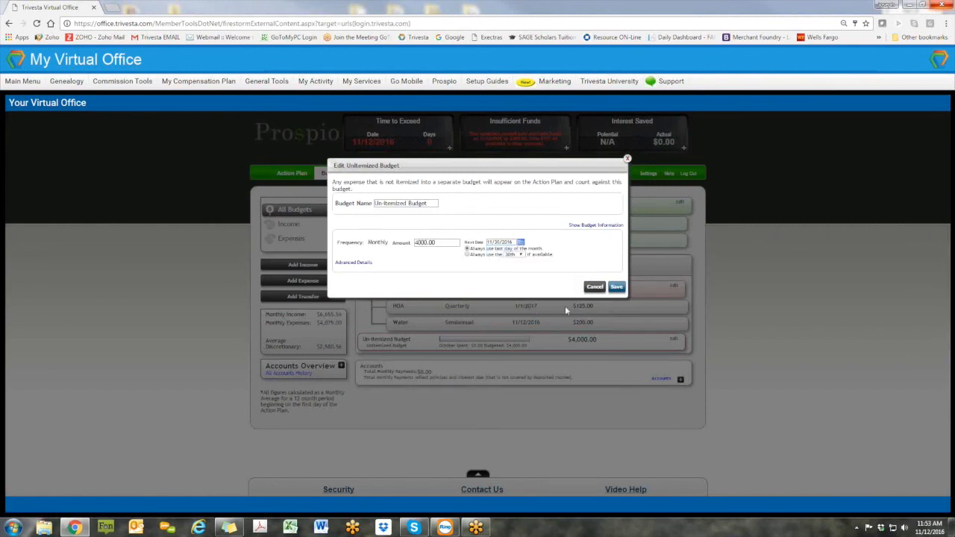
pyautogui.click(616, 287)
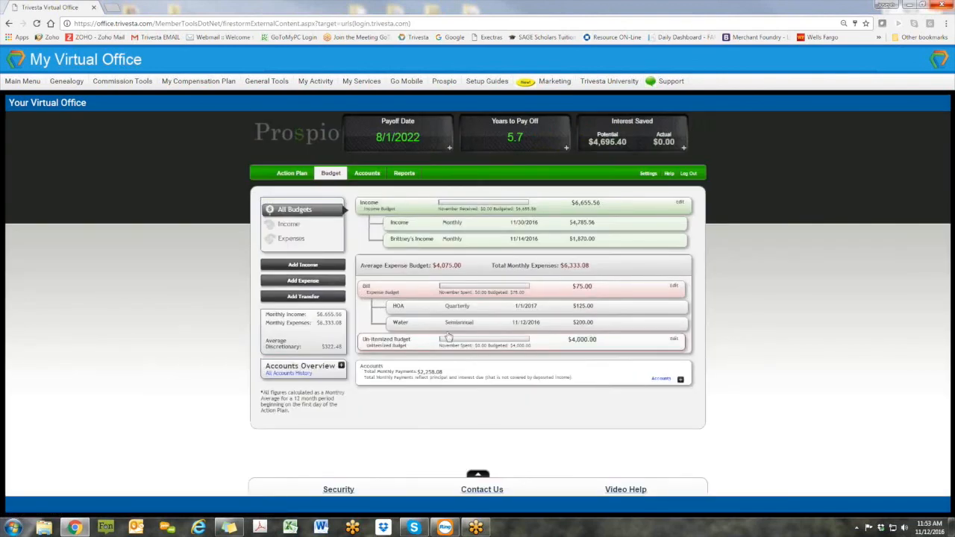
pyautogui.moveTo(316, 314); pyautogui.dragTo(340, 348)
pyautogui.click(344, 314)
pyautogui.click(342, 348)
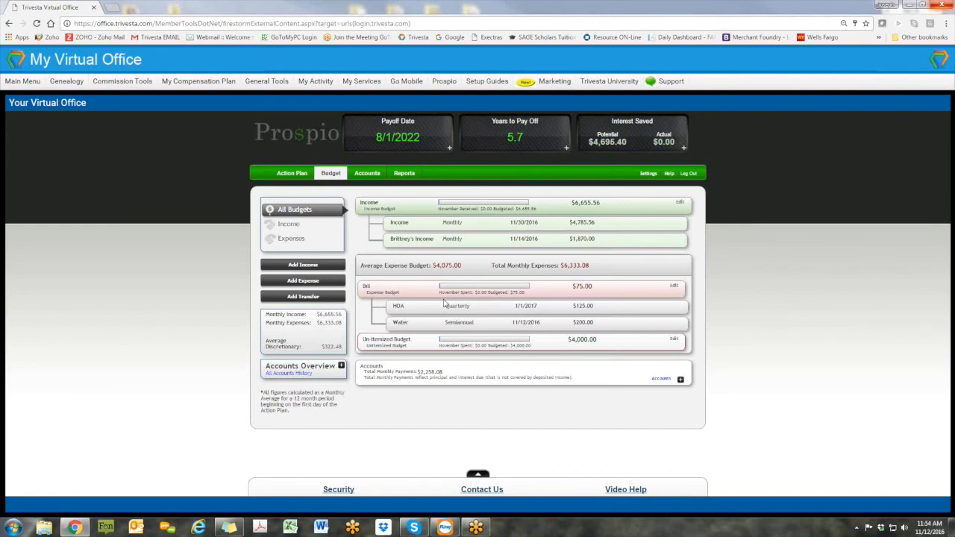
pyautogui.click(317, 297)
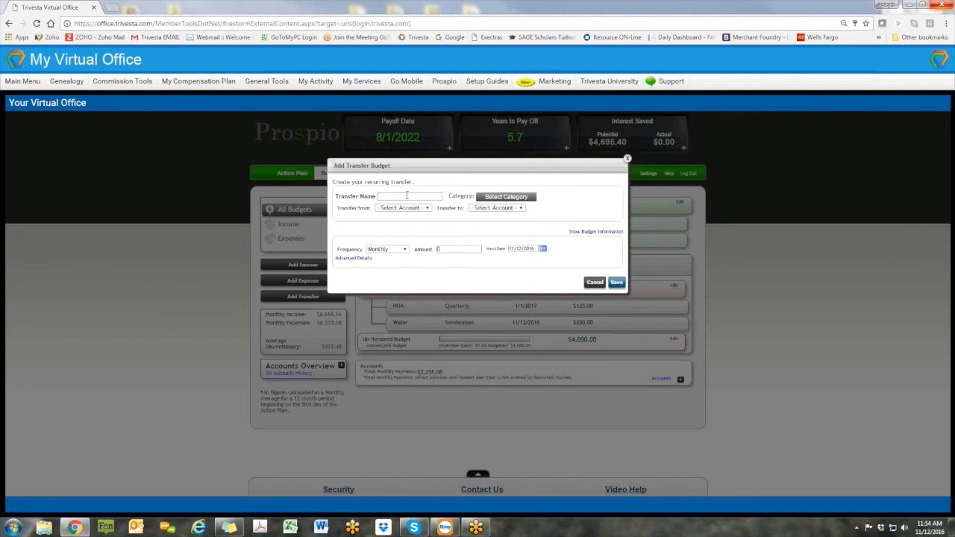
pyautogui.click(399, 208)
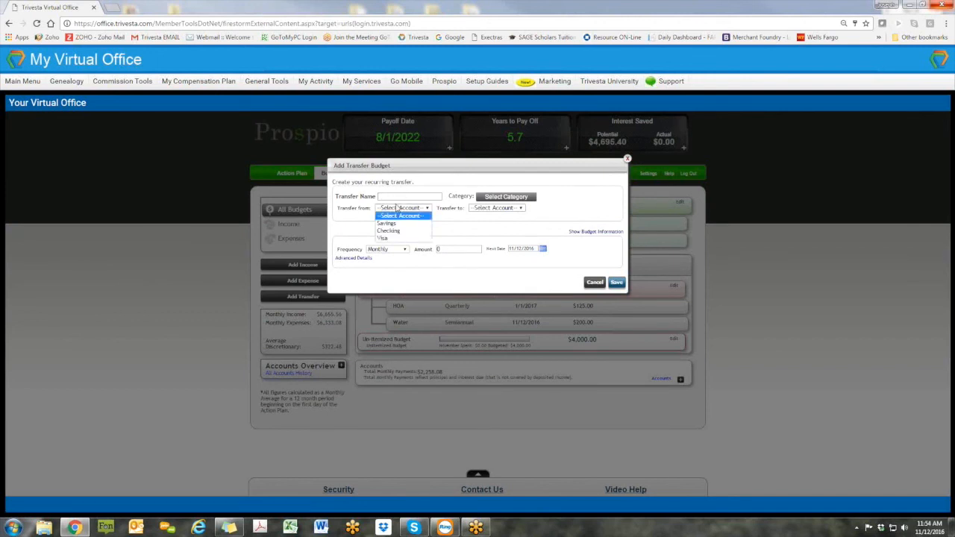
pyautogui.click(388, 231)
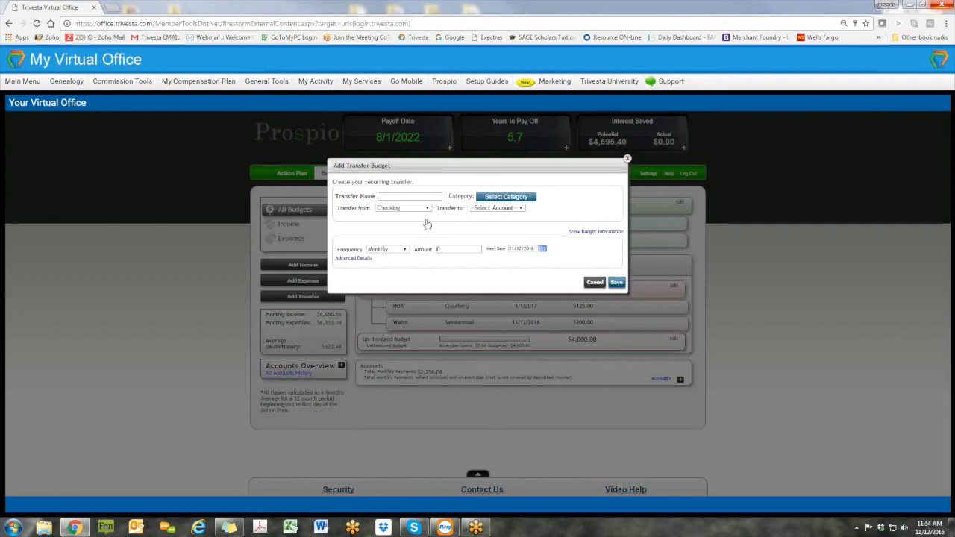
pyautogui.click(494, 207)
pyautogui.click(485, 223)
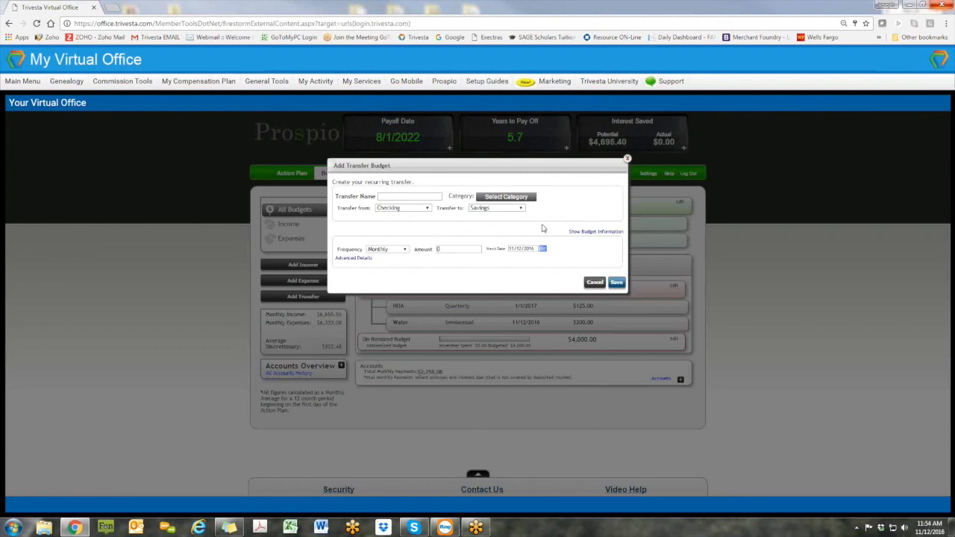
pyautogui.click(589, 283)
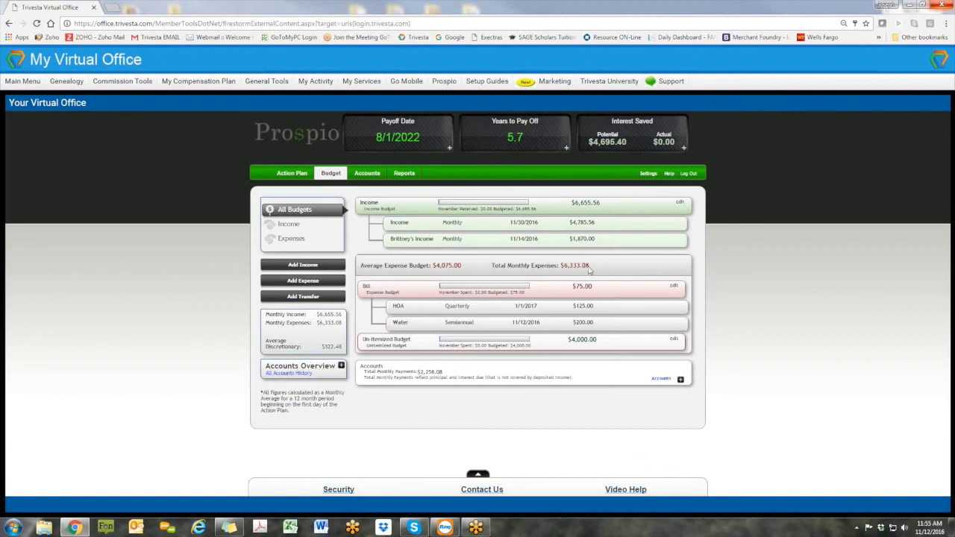
pyautogui.click(292, 174)
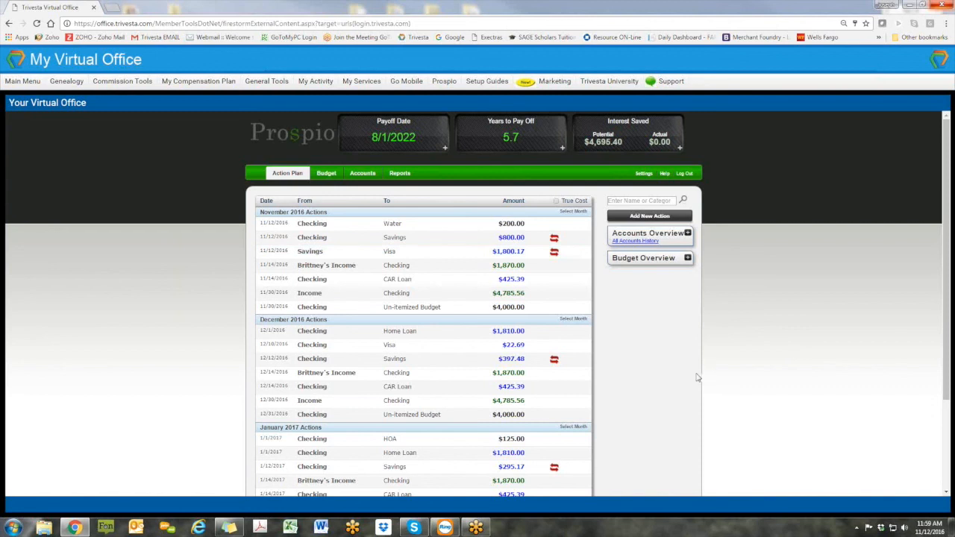
pyautogui.scroll(-1, 310, 377)
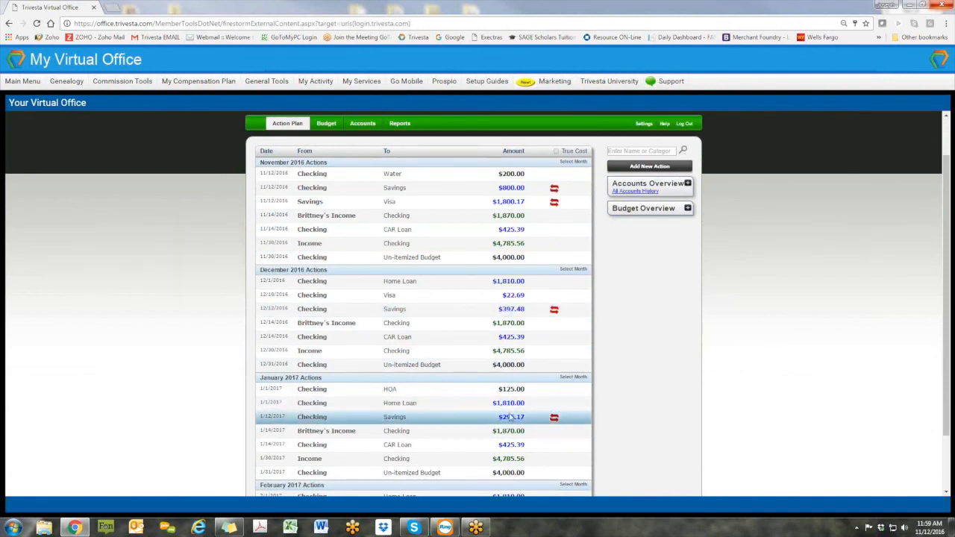
pyautogui.scroll(-2, 511, 418)
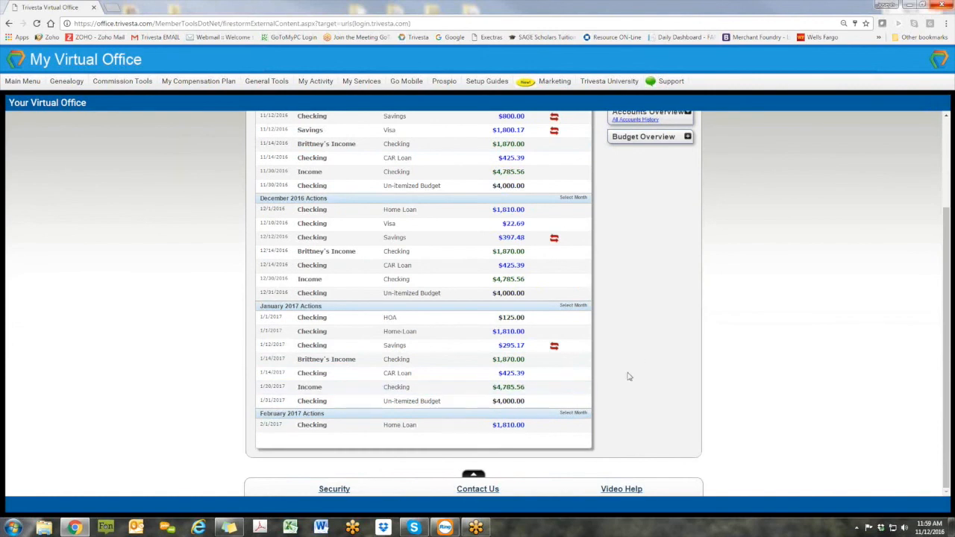
pyautogui.scroll(3, 633, 379)
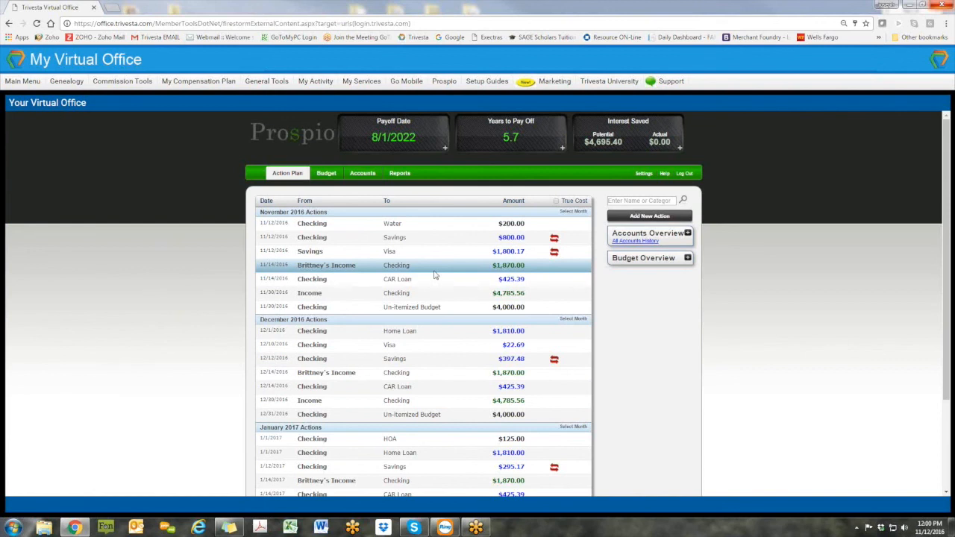
# - Fill in the Water execute form: date 11/11/2016, amount 198.74, Final Transaction checked
pyautogui.click(449, 224)
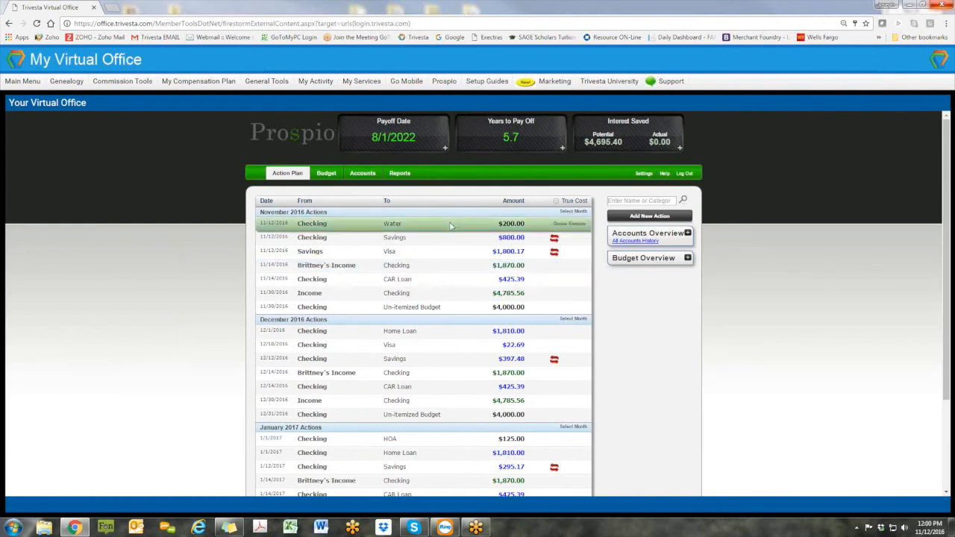
pyautogui.click(580, 225)
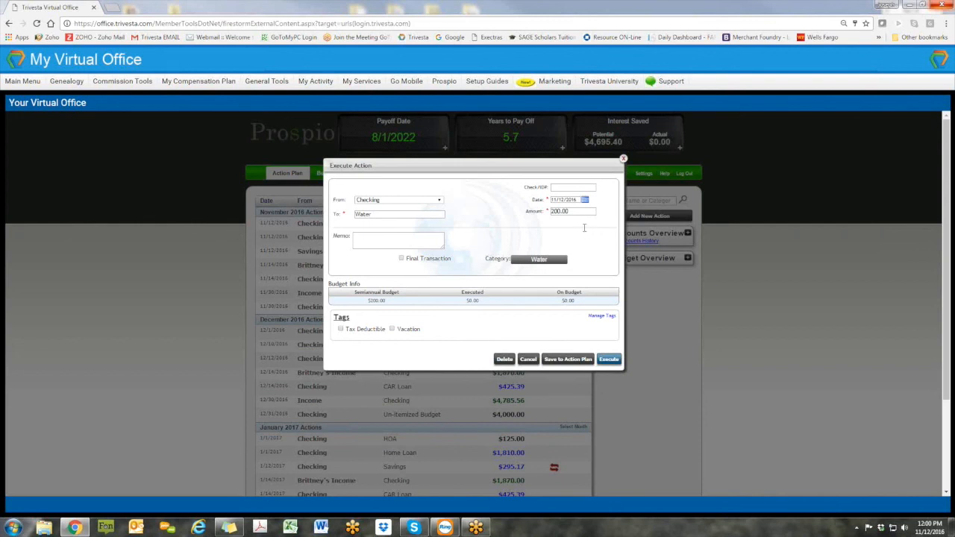
pyautogui.click(586, 200)
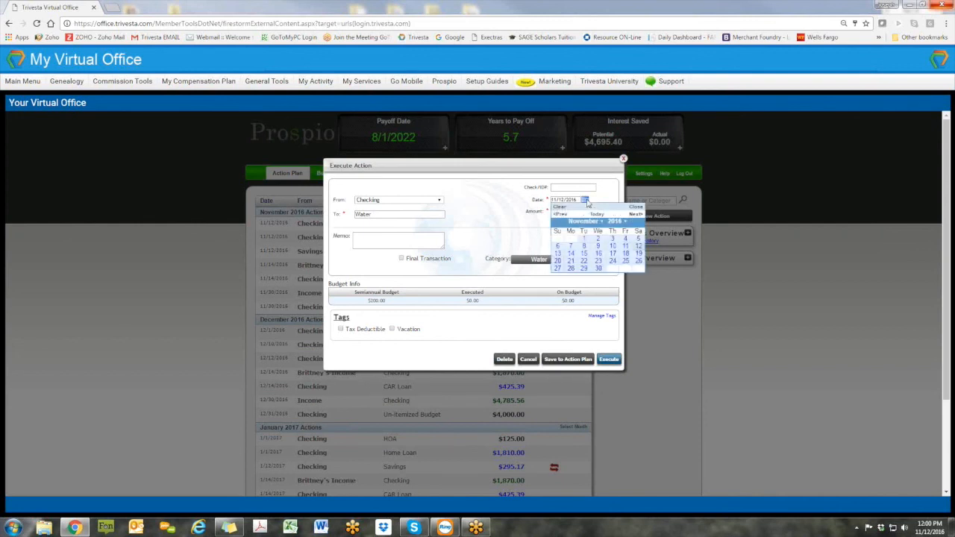
pyautogui.click(625, 251)
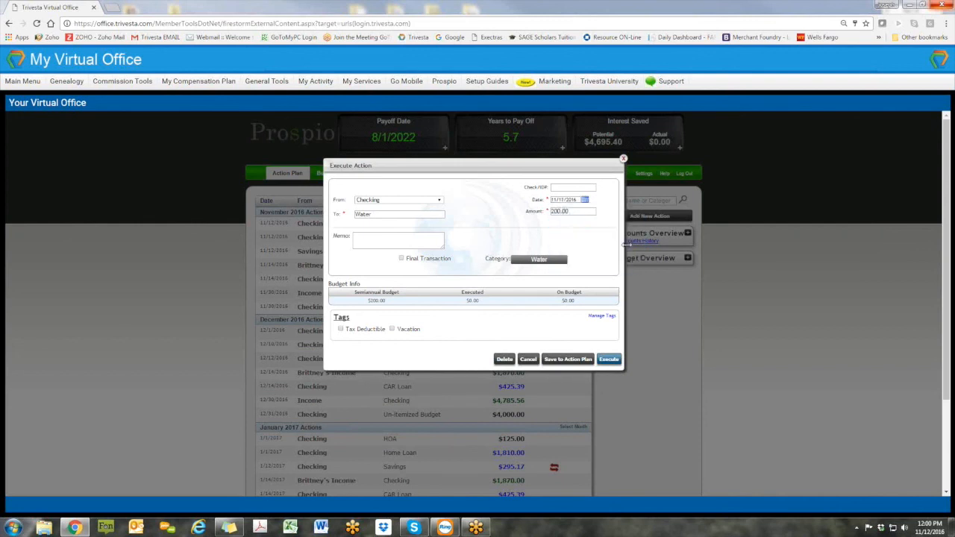
pyautogui.click(589, 212)
pyautogui.moveTo(574, 212); pyautogui.dragTo(556, 217)
pyautogui.write('198.74')
pyautogui.click(418, 259)
# - Execute the Water payment and review the updated account balances
pyautogui.click(609, 360)
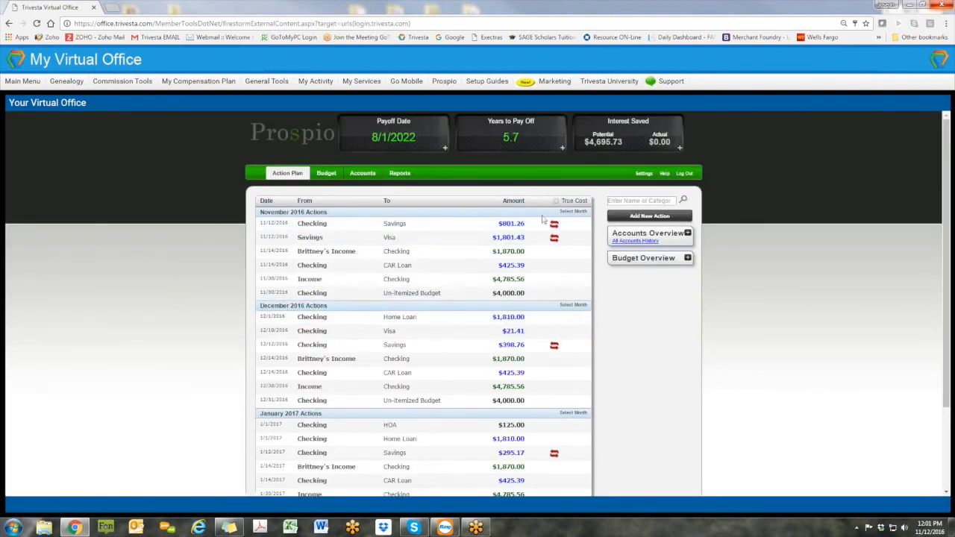
pyautogui.click(360, 175)
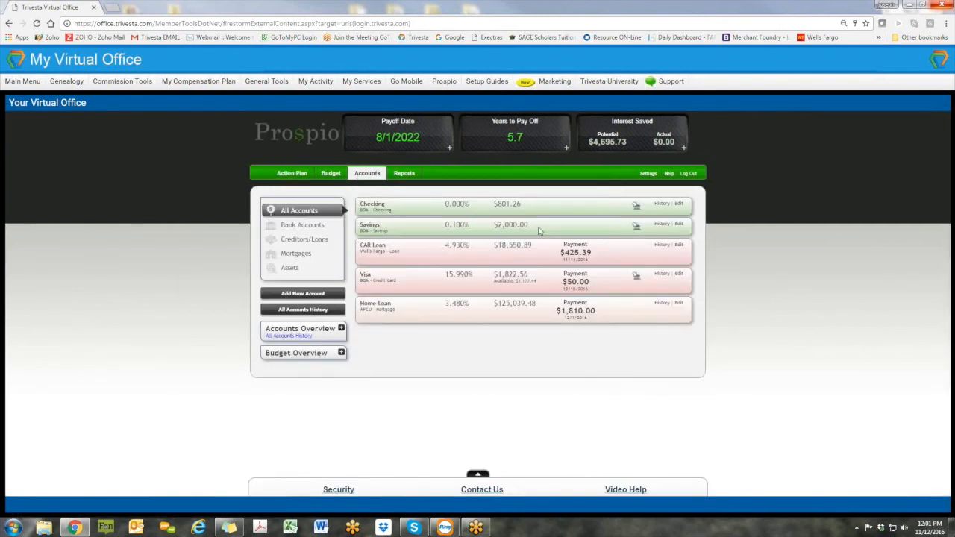
pyautogui.click(287, 176)
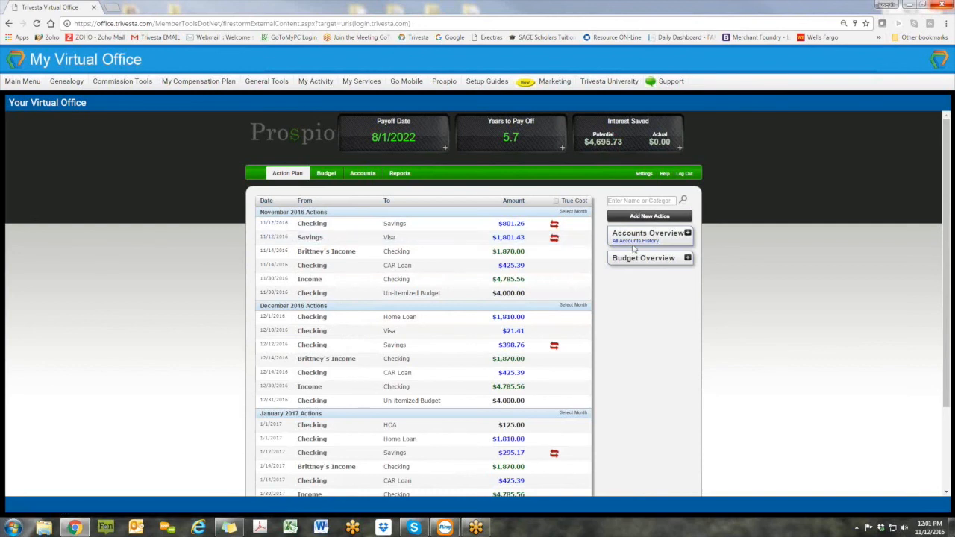
# - Correct the Water transaction amount to 196.74 in the history and return to the action plan
pyautogui.click(634, 244)
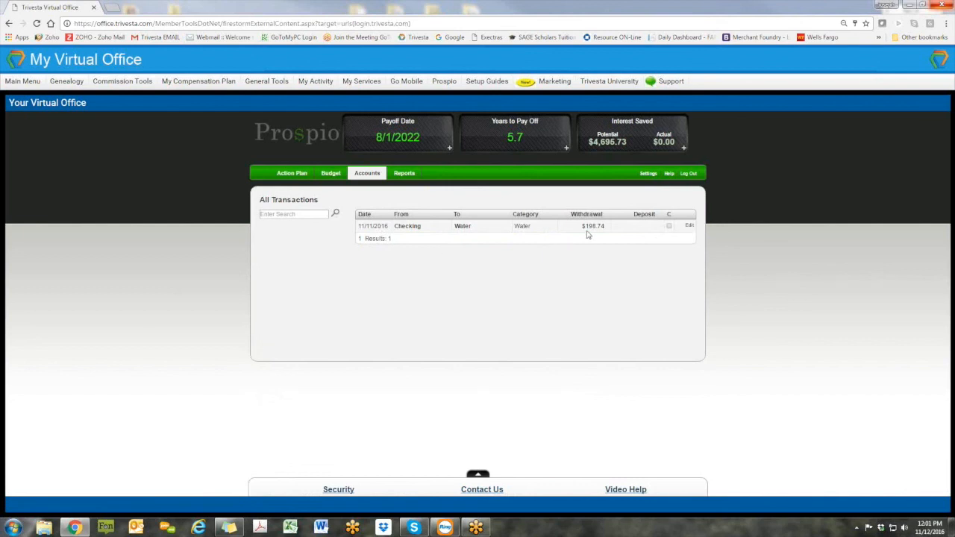
pyautogui.click(690, 225)
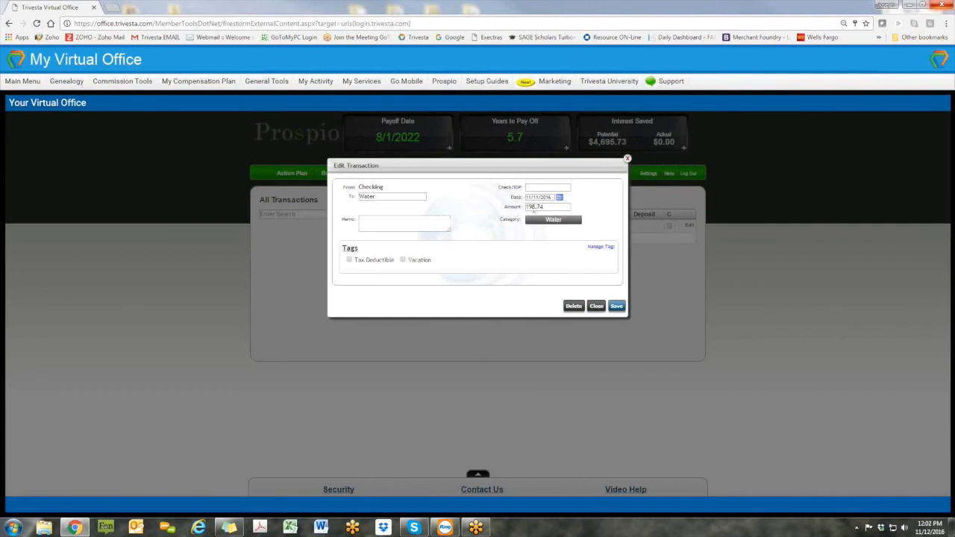
pyautogui.press('BackSpace')
pyautogui.write('6')
pyautogui.click(608, 305)
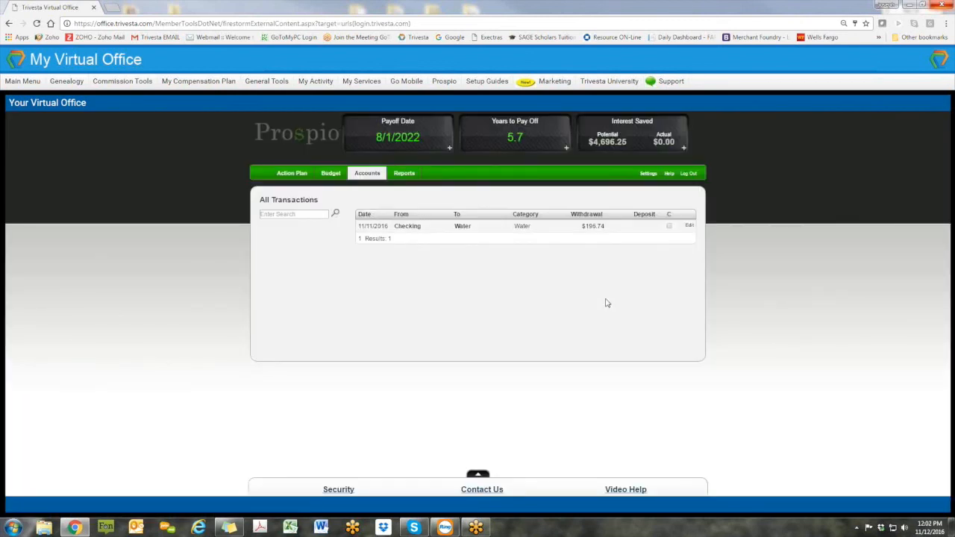
pyautogui.click(288, 174)
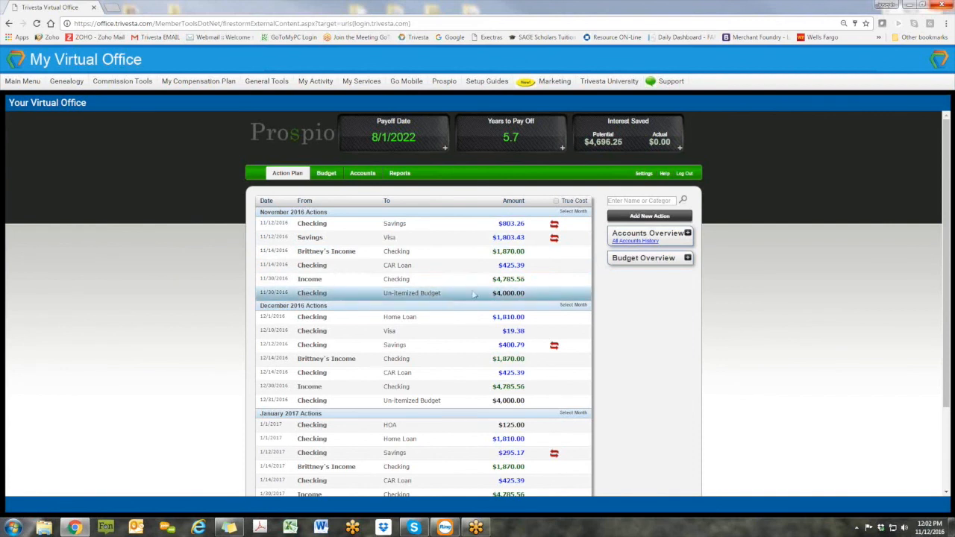
# - Open the execute form for the 11/30 $4,000.00 Un-Itemized Budget action
pyautogui.click(532, 296)
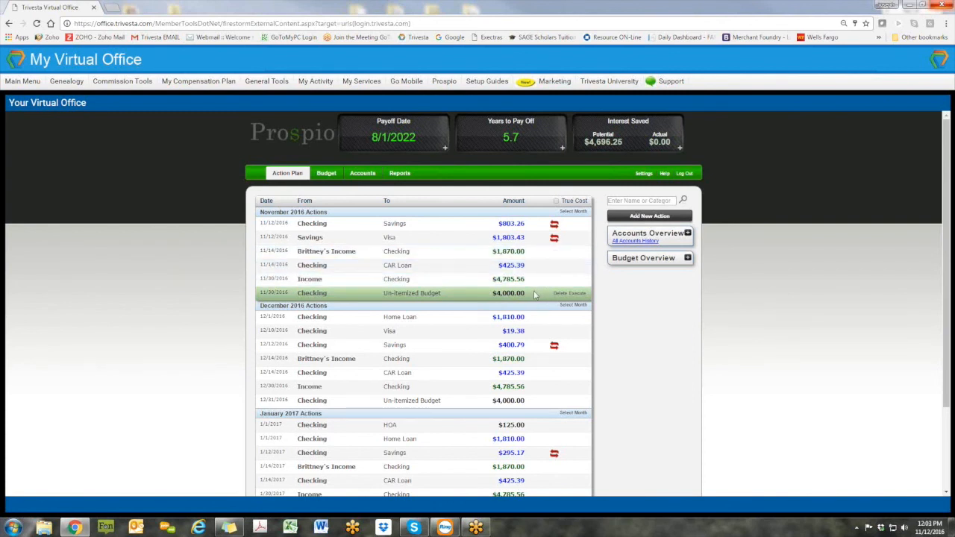
pyautogui.click(577, 294)
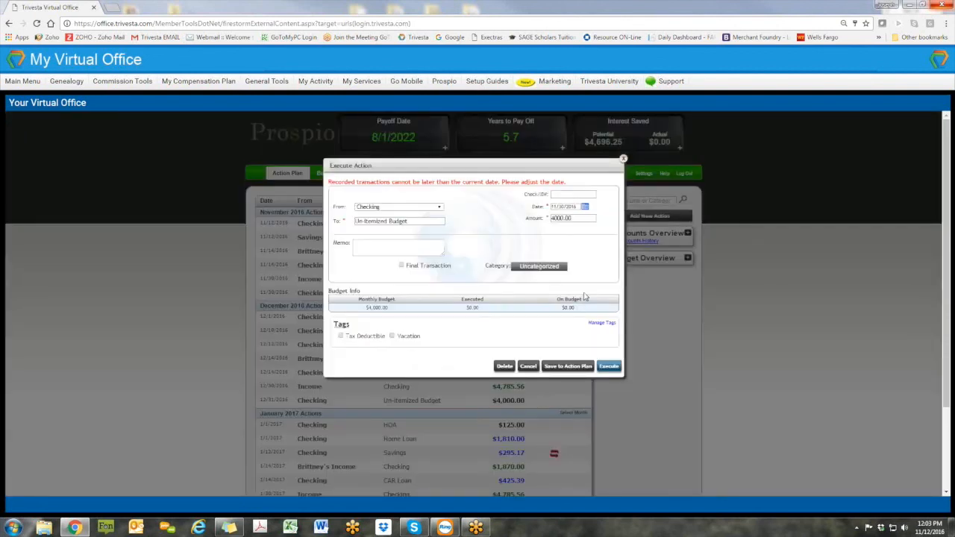
# - Execute the budget action dated 11/12/2016 with amount 1247.75 instead of 4000.00
pyautogui.click(584, 206)
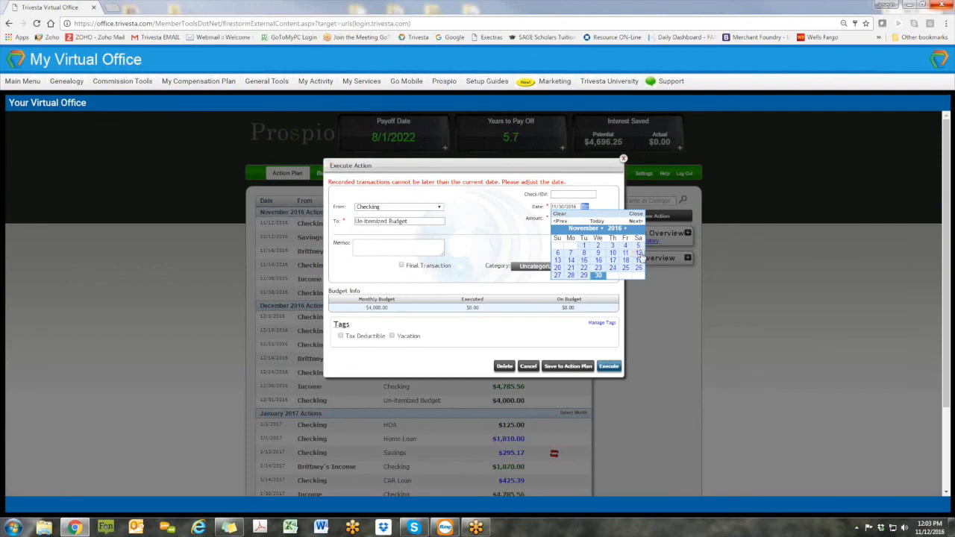
pyautogui.click(640, 255)
pyautogui.moveTo(571, 212); pyautogui.dragTo(565, 212)
pyautogui.doubleClick(566, 212)
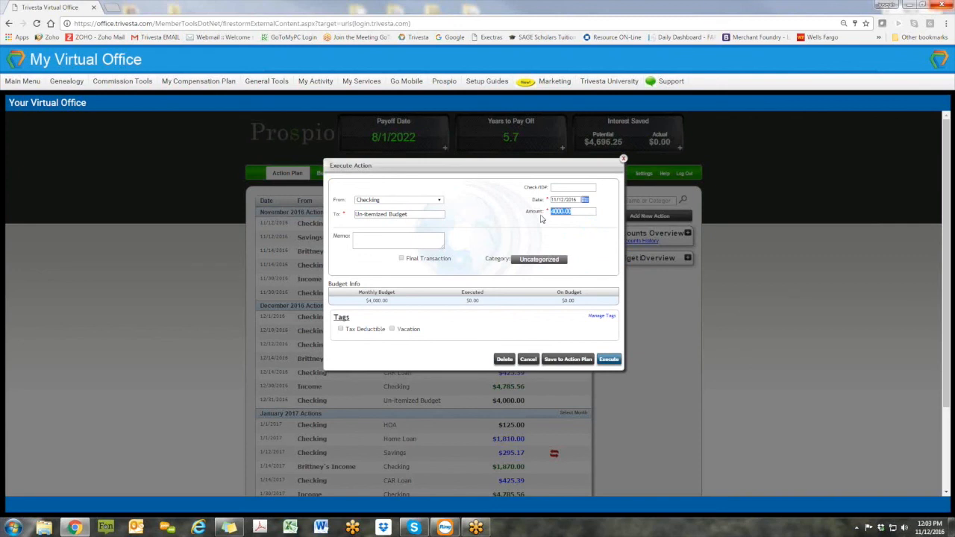
pyautogui.write('1')
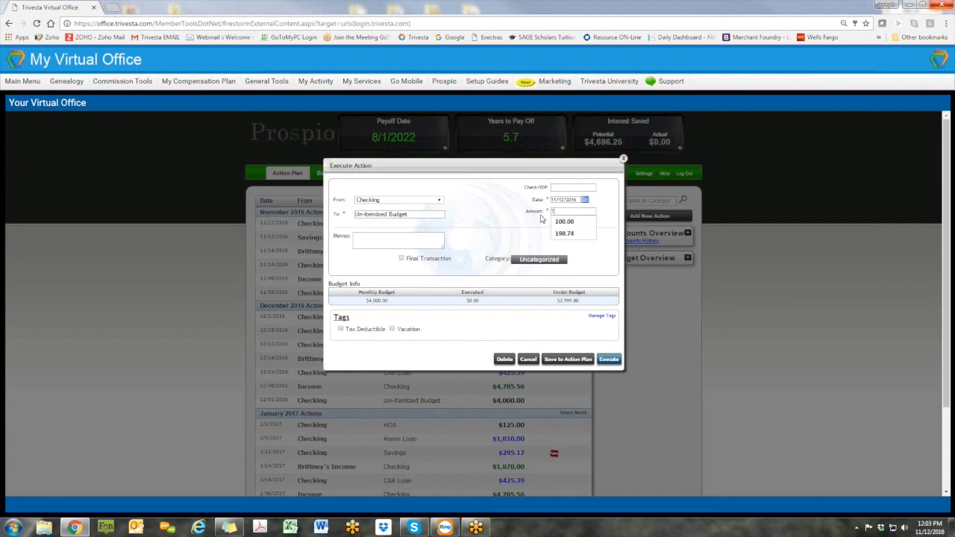
pyautogui.write('247.75')
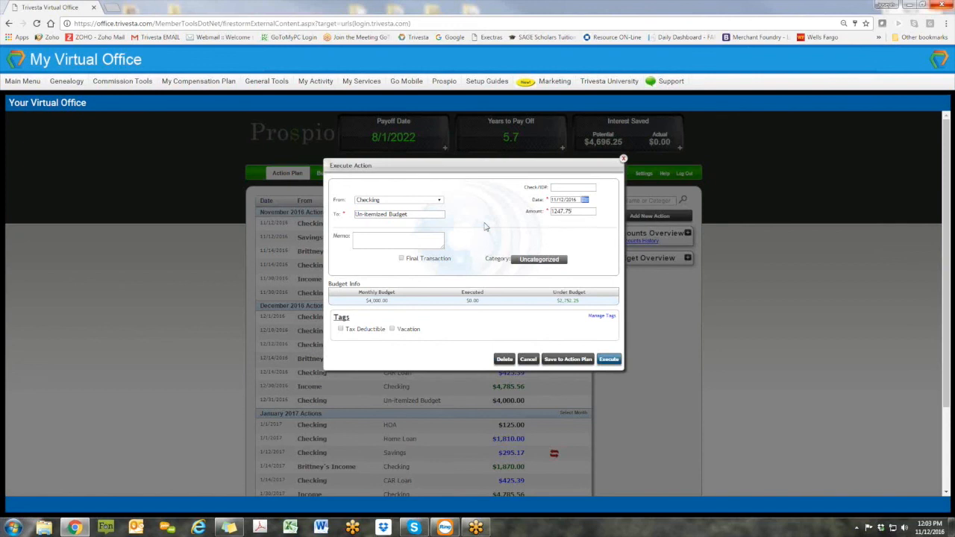
pyautogui.moveTo(556, 300); pyautogui.dragTo(589, 300)
pyautogui.click(617, 360)
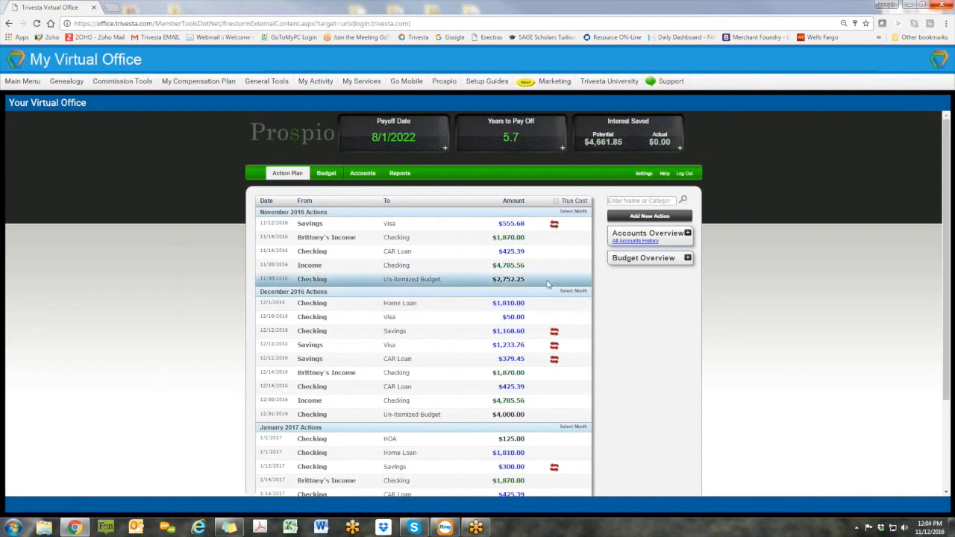
# - Select the 11/30 Un-Itemized Budget action for the remaining $2,752.25
pyautogui.click(471, 287)
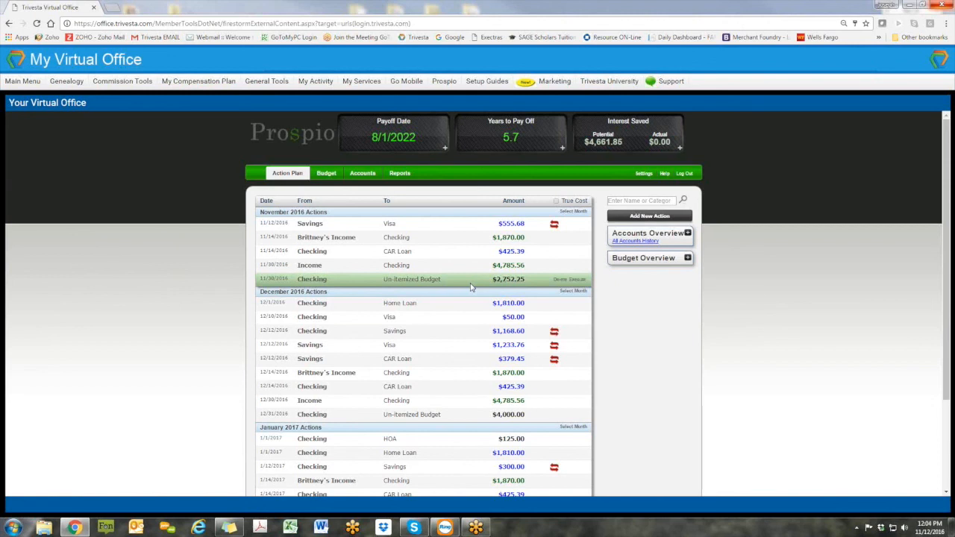
# - Try a $587.65 budget entry dated 11/19, then 11/30, and cancel without executing
pyautogui.click(576, 280)
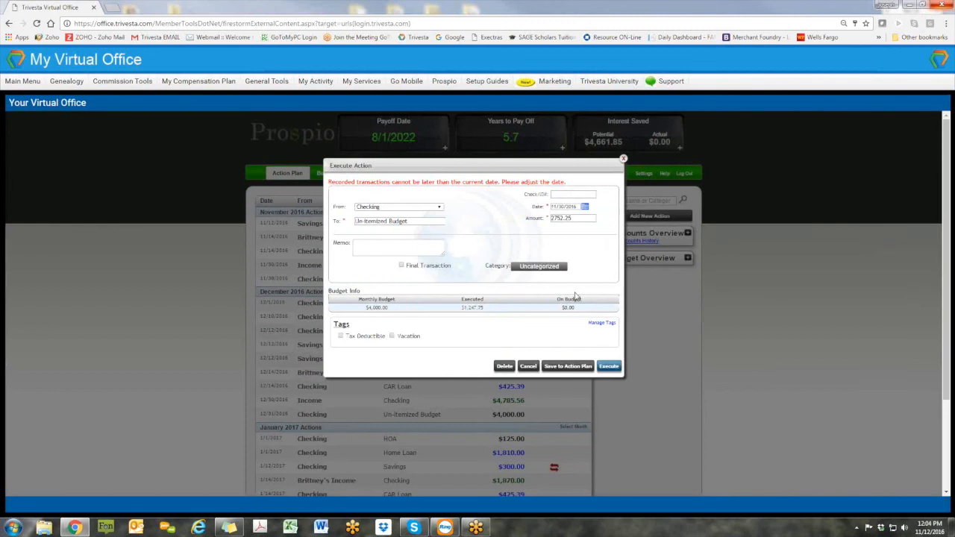
pyautogui.click(586, 206)
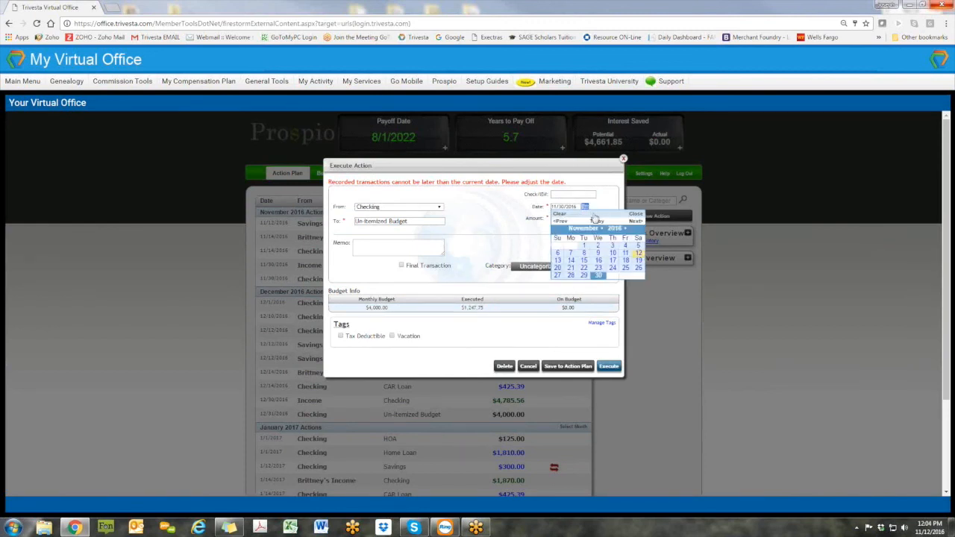
pyautogui.click(638, 261)
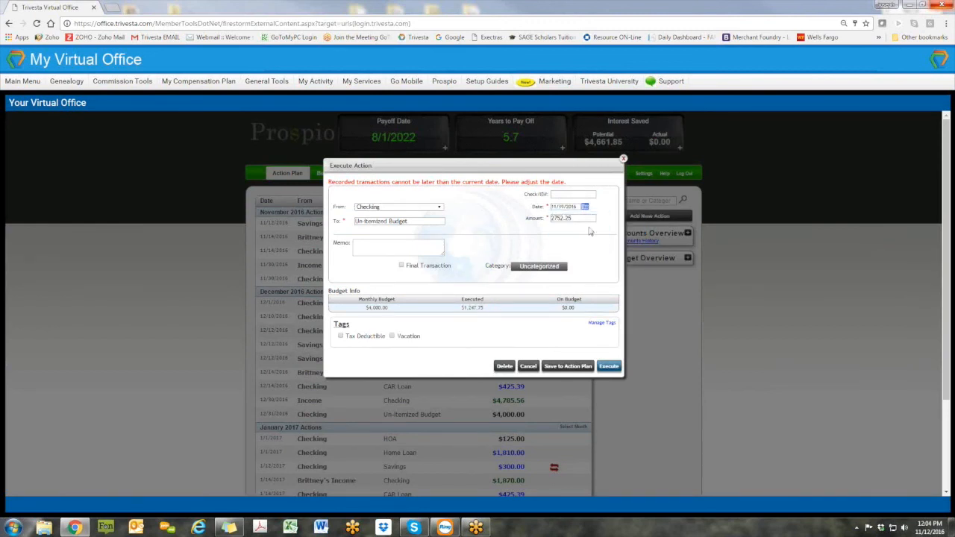
pyautogui.moveTo(586, 221); pyautogui.dragTo(535, 227)
pyautogui.write('587.65')
pyautogui.click(585, 207)
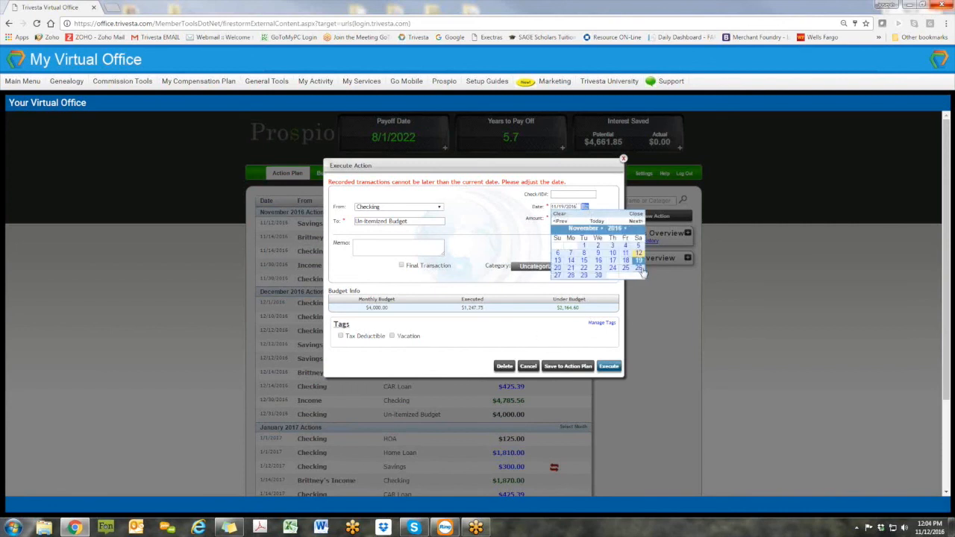
pyautogui.click(598, 275)
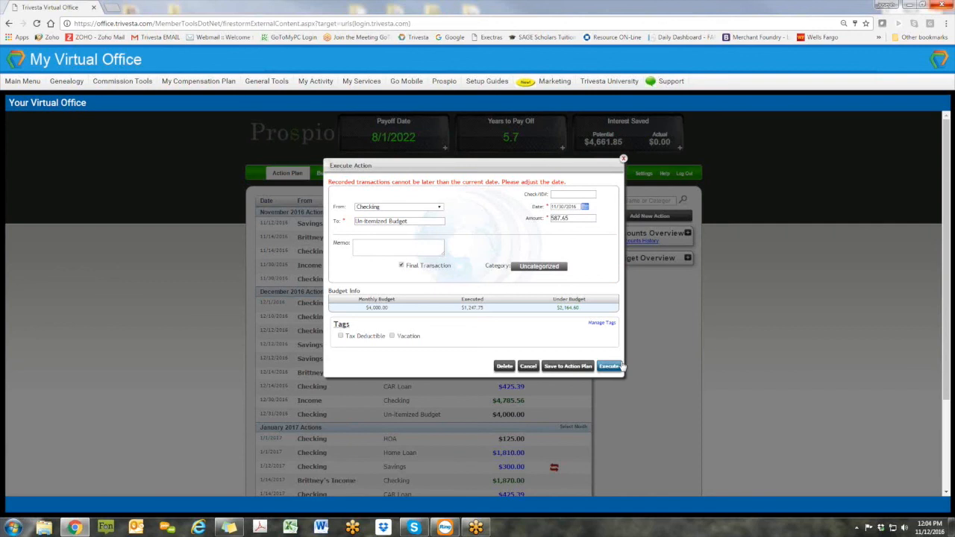
pyautogui.click(527, 366)
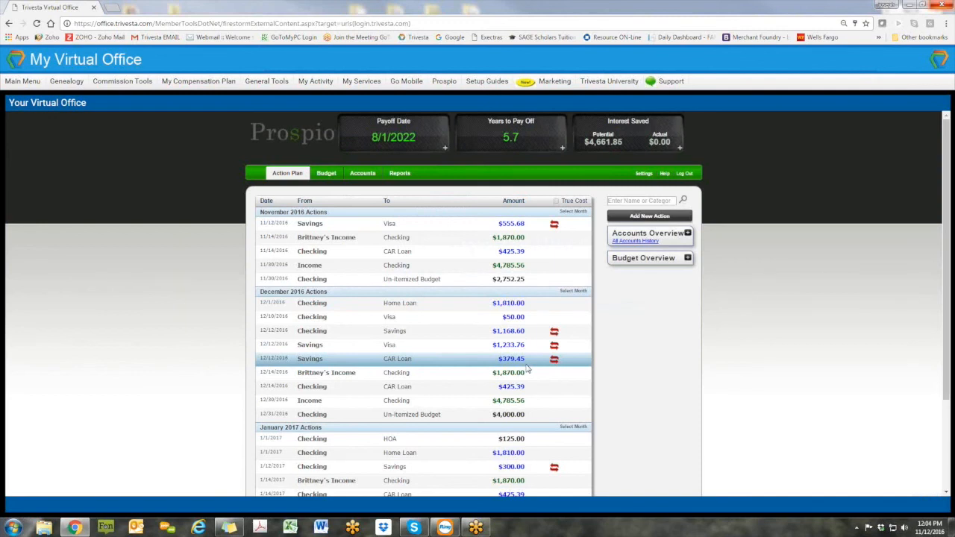
# - Change the 11/14 paycheck income into Checking to $1,900.00 and save it to the plan
pyautogui.click(461, 239)
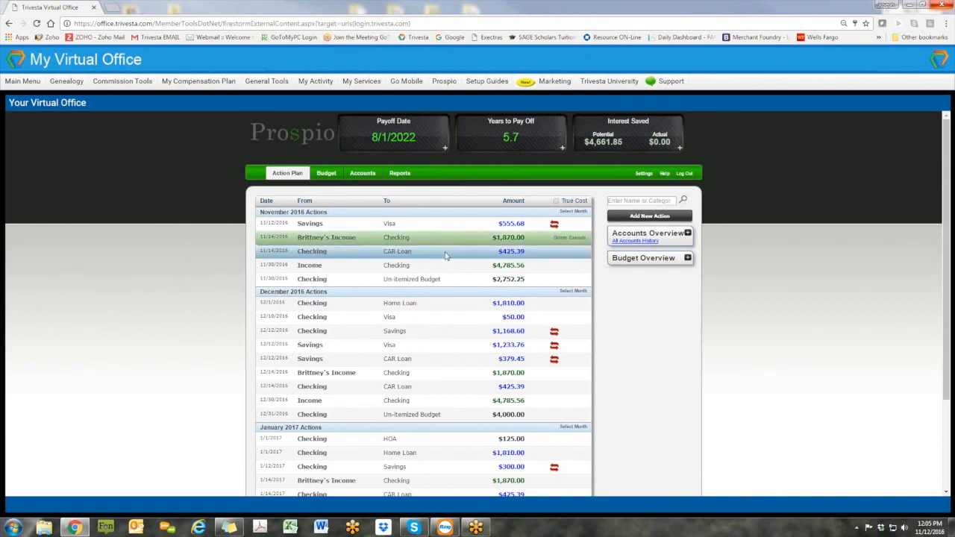
pyautogui.click(580, 238)
pyautogui.moveTo(574, 218); pyautogui.dragTo(555, 219)
pyautogui.write('1900.00')
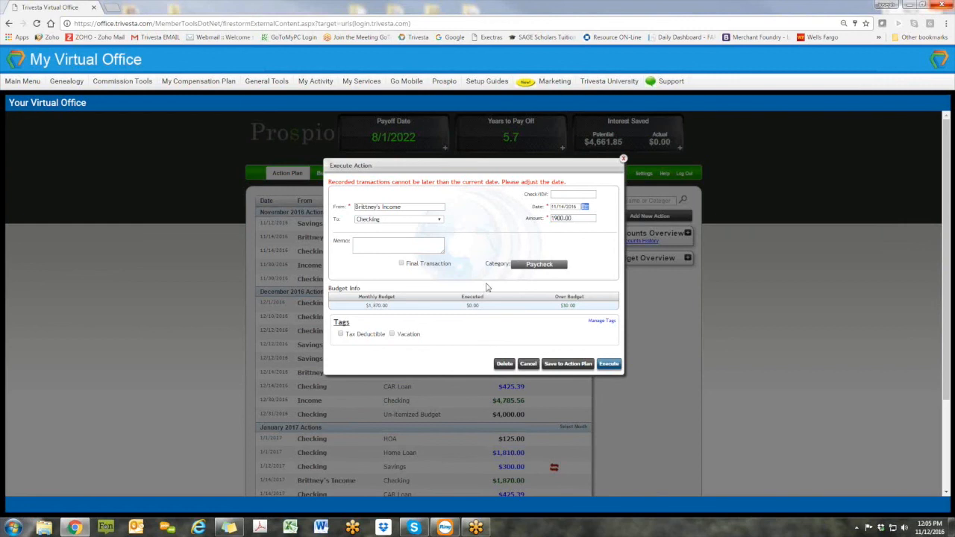
pyautogui.click(565, 363)
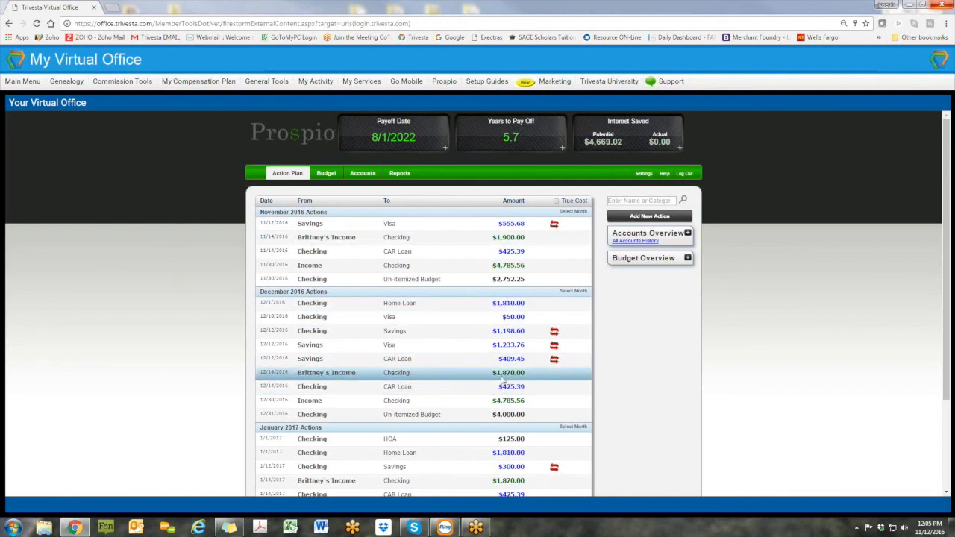
# - Turn on True Cost so its figures appear beneath the Un-Itemized Budget actions
pyautogui.click(454, 280)
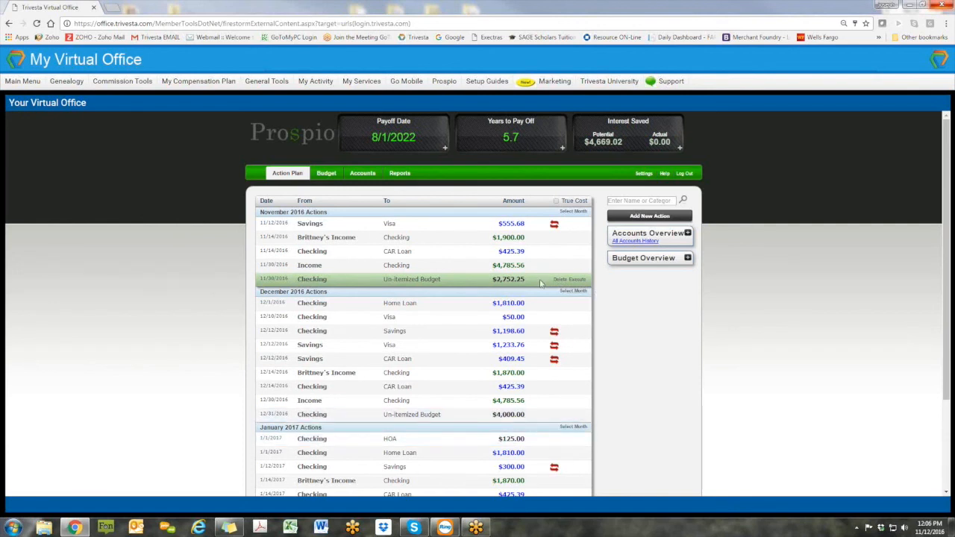
pyautogui.click(501, 283)
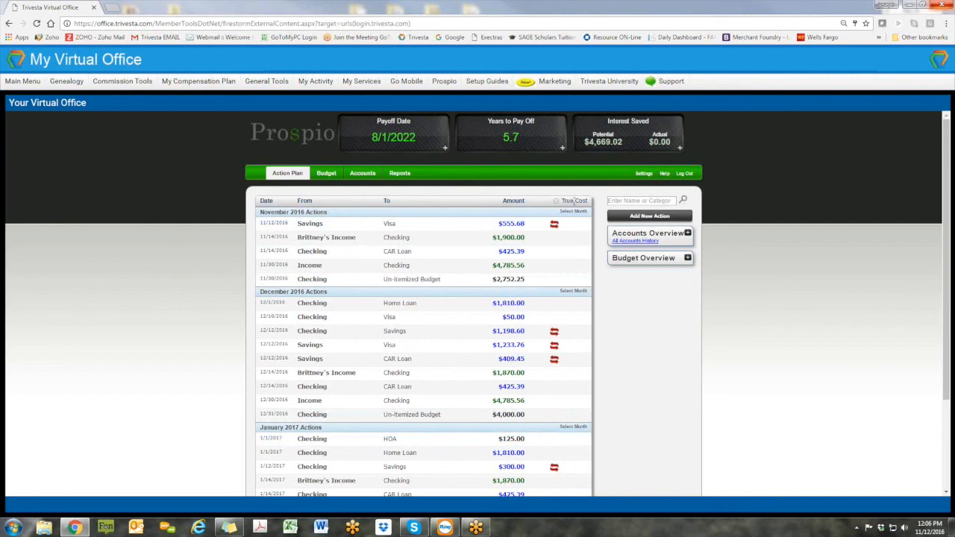
pyautogui.click(556, 201)
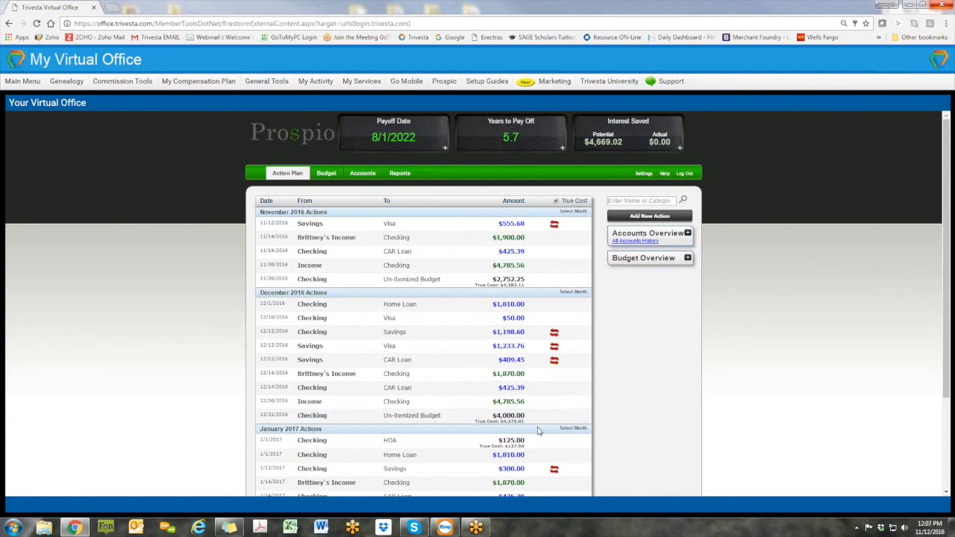
# - Uncheck True Cost so the Action Plan shows only plain amounts
pyautogui.click(556, 201)
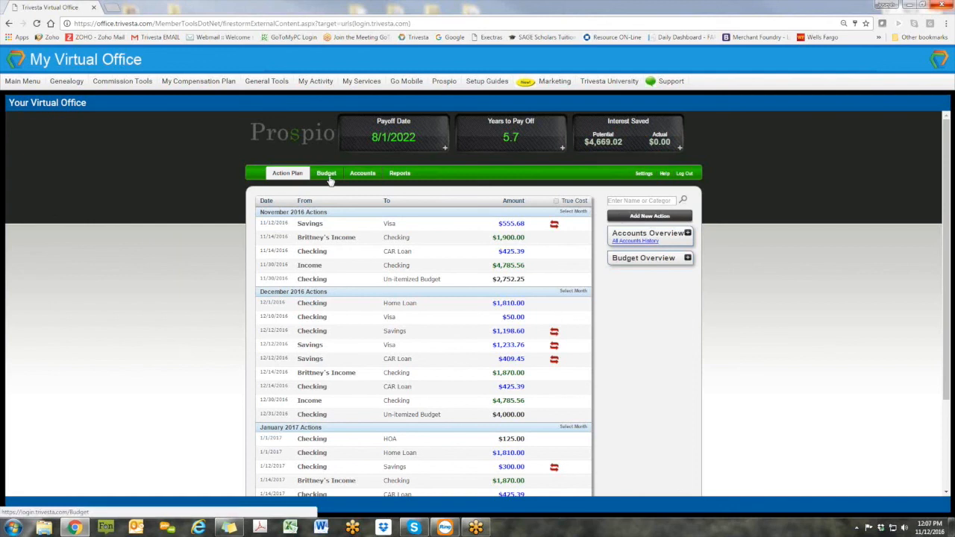
# - Draft a new Withdrawal action from Checking to DisneyLand
pyautogui.click(663, 217)
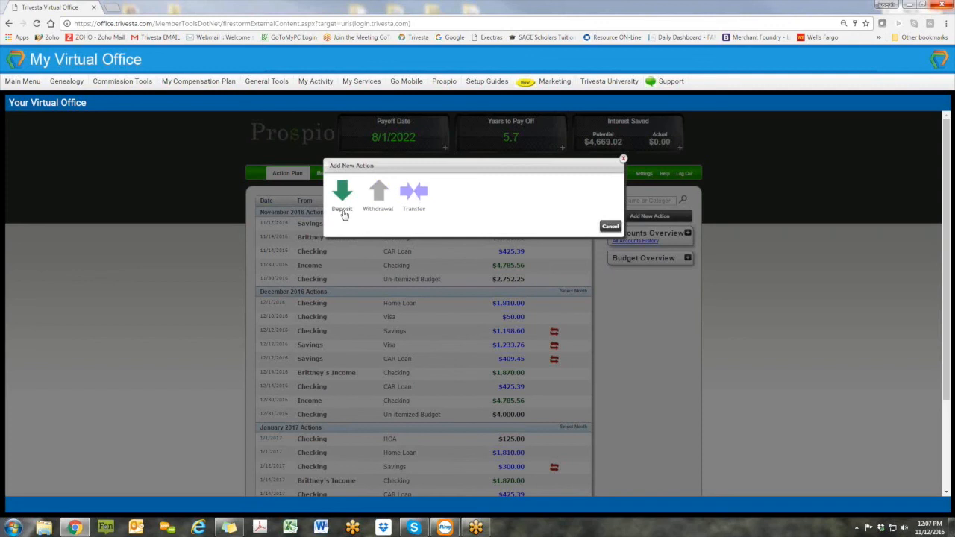
pyautogui.click(379, 194)
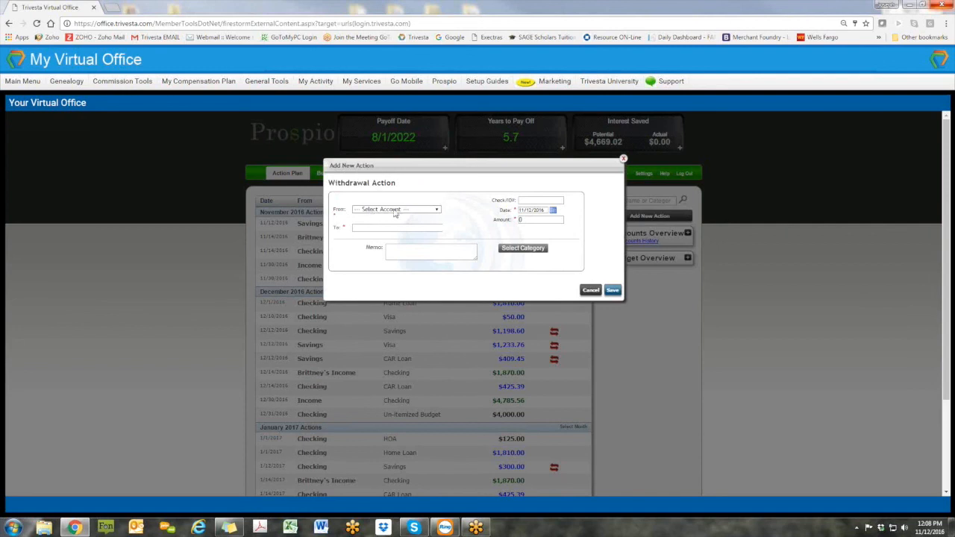
pyautogui.click(363, 211)
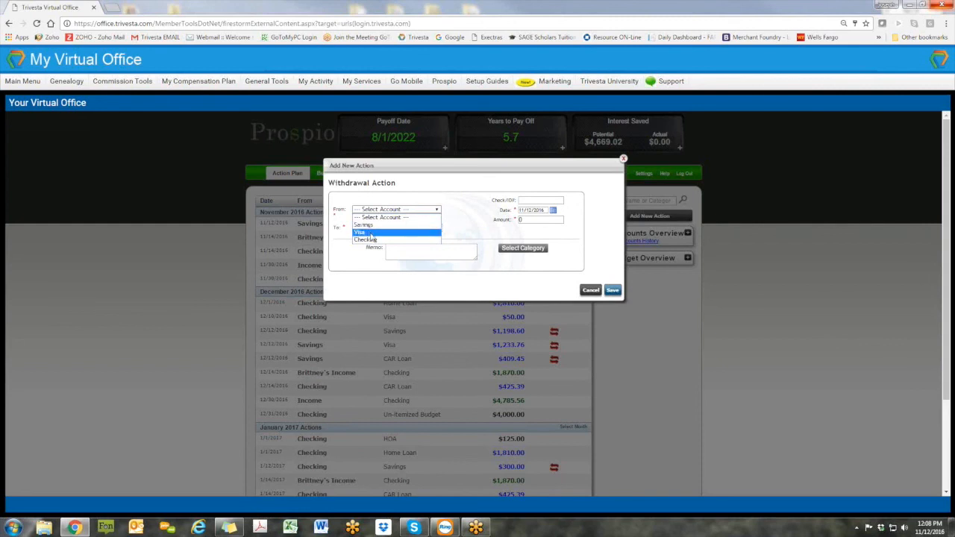
pyautogui.click(370, 240)
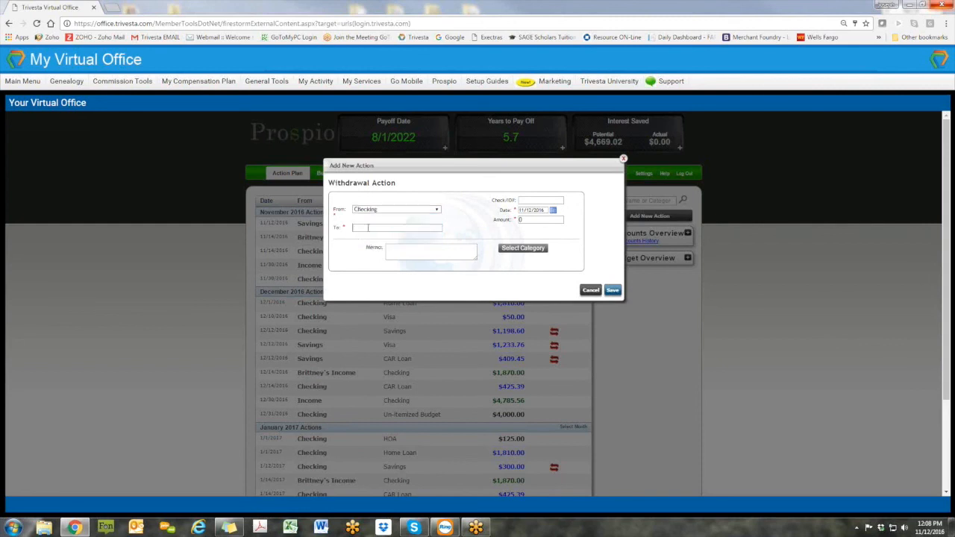
pyautogui.click(371, 229)
pyautogui.write('DisneyLand')
pyautogui.click(556, 213)
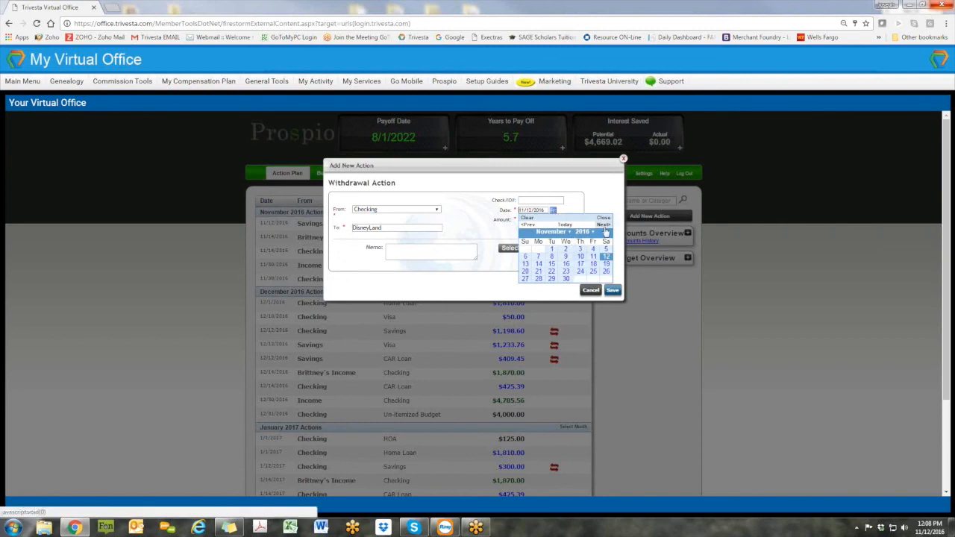
# - Give the DisneyLand withdrawal a $3,000.00 amount and the Travel category
pyautogui.click(491, 227)
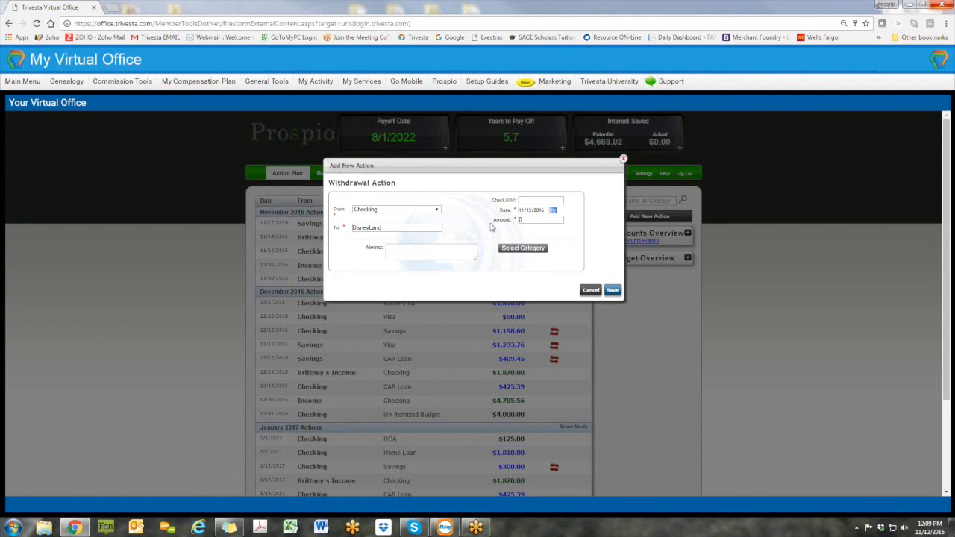
pyautogui.click(522, 220)
pyautogui.write('3000.00')
pyautogui.click(526, 247)
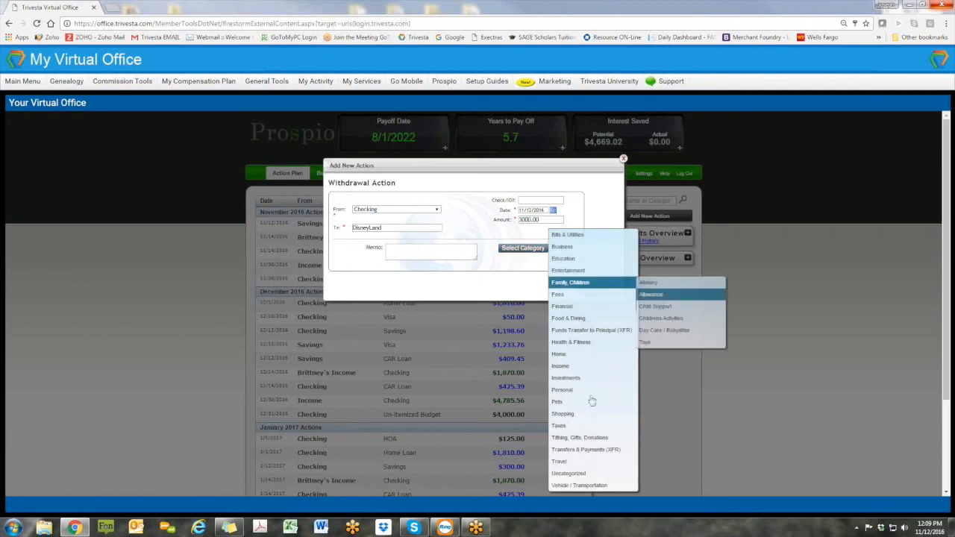
pyautogui.click(566, 463)
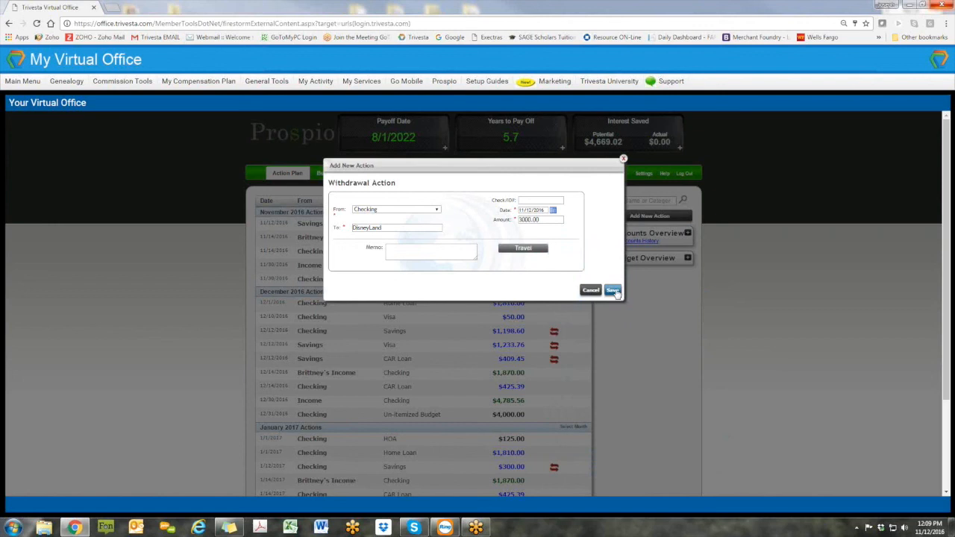
# - Date the withdrawal April 1, 2017 and save it to the plan
pyautogui.click(554, 211)
pyautogui.click(603, 225)
pyautogui.click(603, 225)
pyautogui.click(604, 225)
pyautogui.click(604, 225)
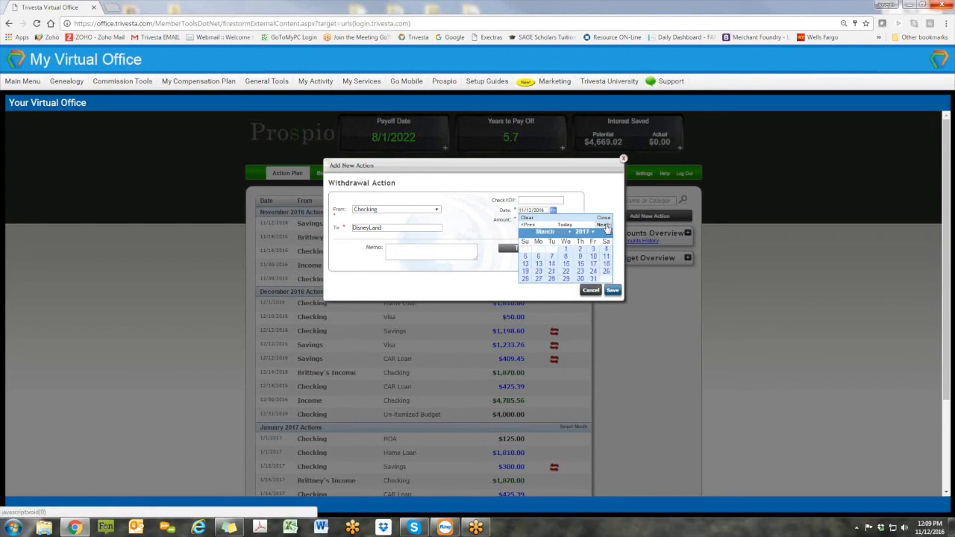
pyautogui.click(604, 225)
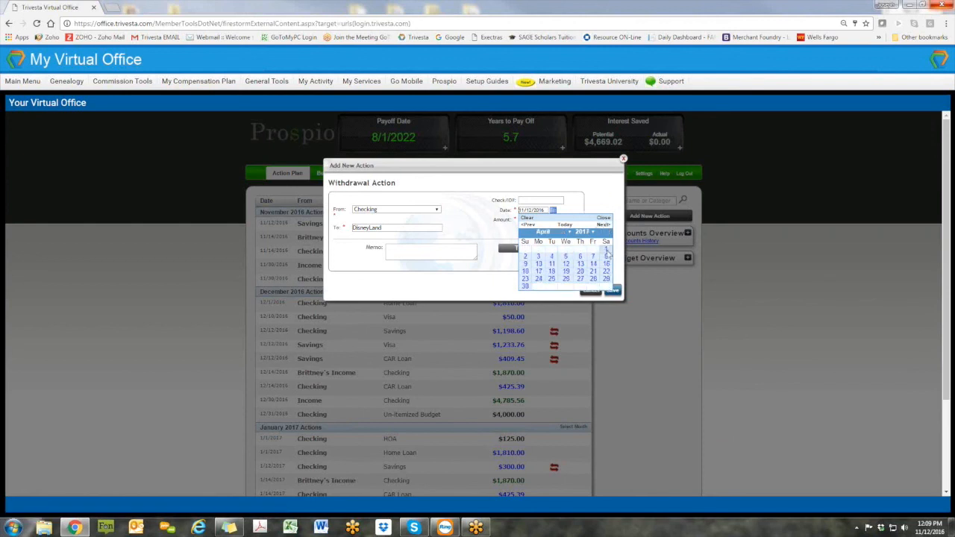
pyautogui.click(606, 250)
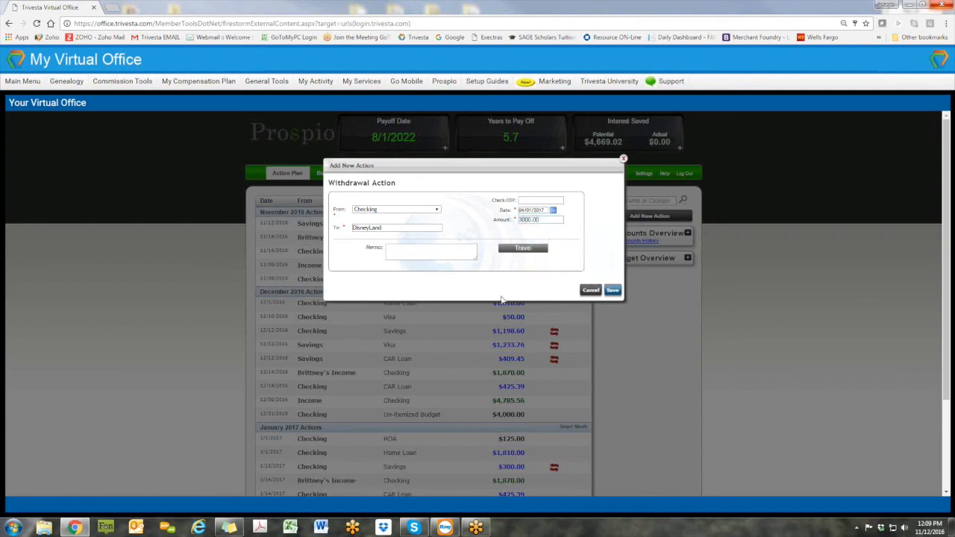
pyautogui.click(612, 291)
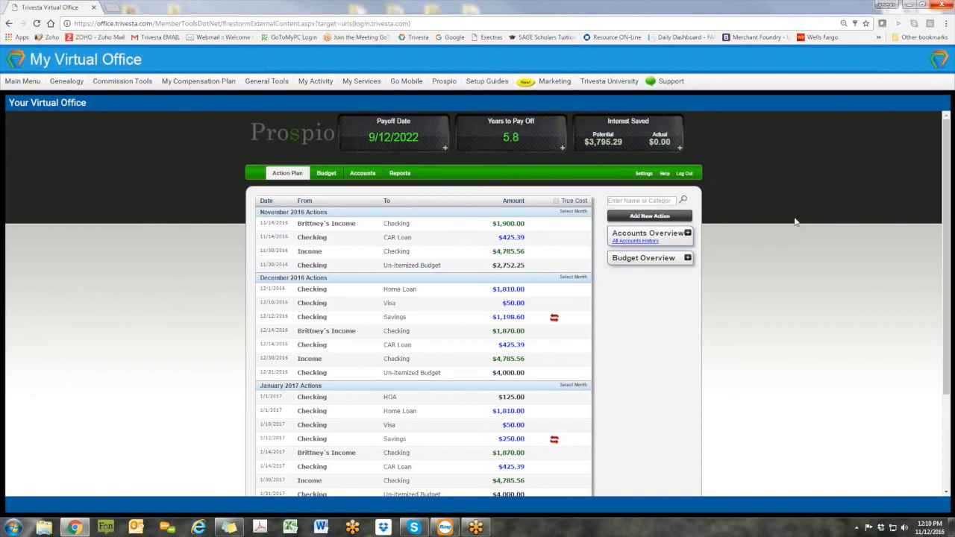
# - Scroll the Action Plan down to the April 2017 actions
pyautogui.scroll(-1, 694, 262)
pyautogui.scroll(1, 703, 304)
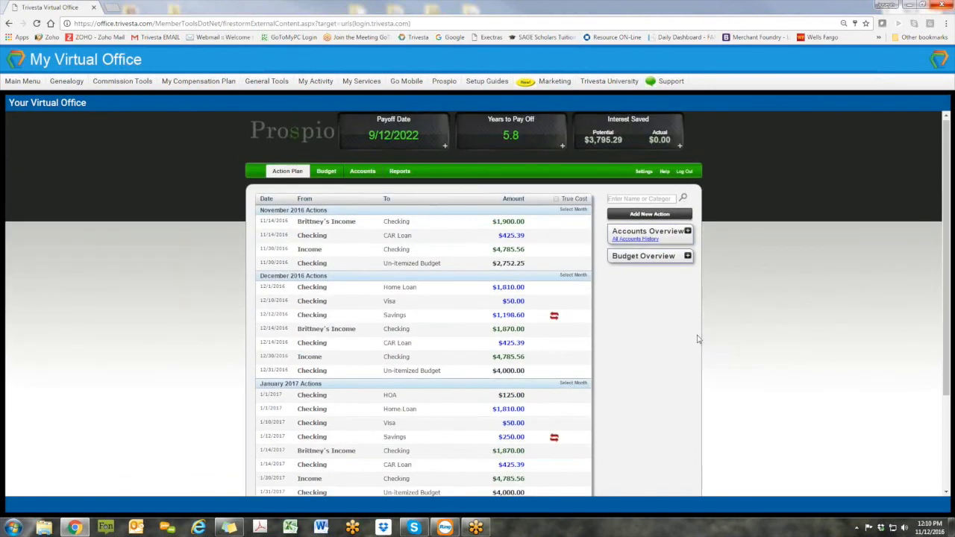
pyautogui.scroll(-3, 697, 335)
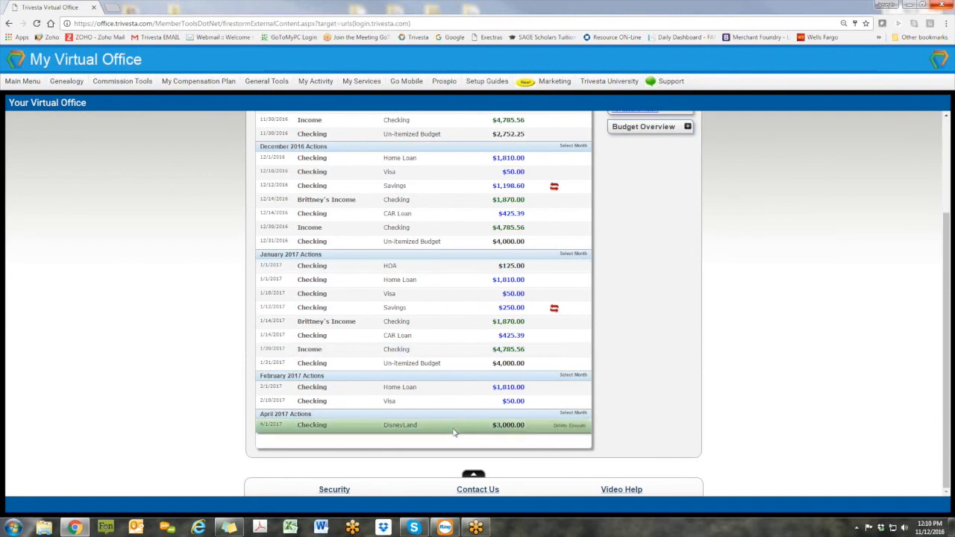
# - Delete the $3,000.00 DisneyLand withdrawal and confirm the removal
pyautogui.click(559, 426)
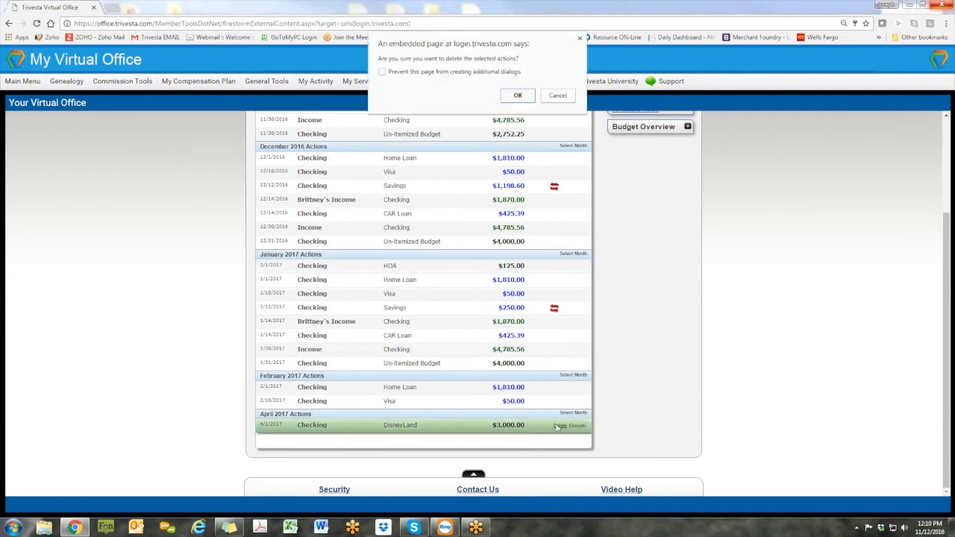
pyautogui.press('Return')
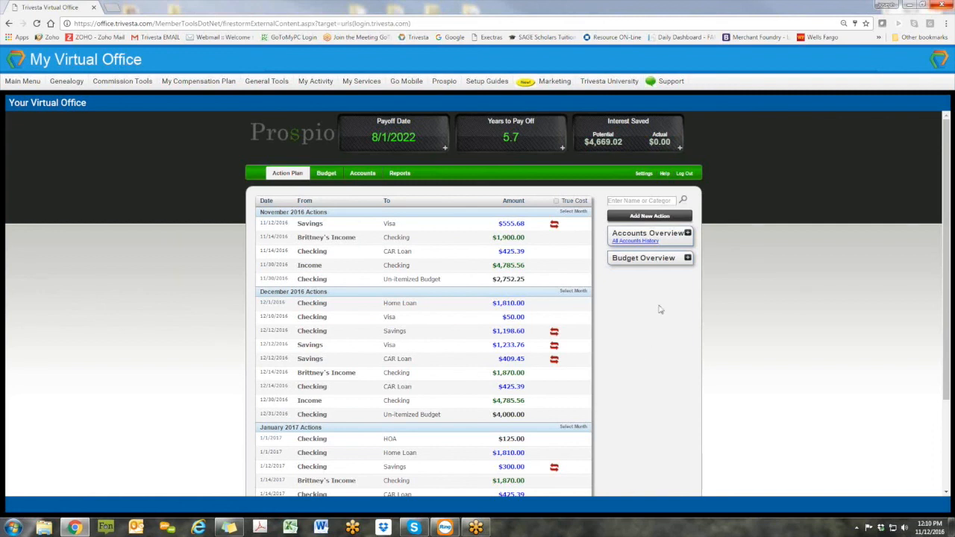
pyautogui.click(400, 175)
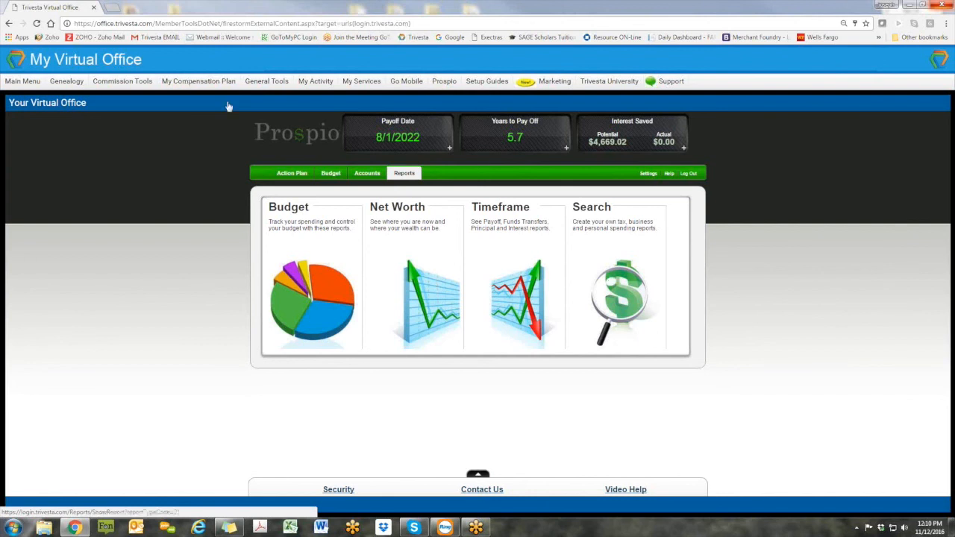
pyautogui.click(296, 178)
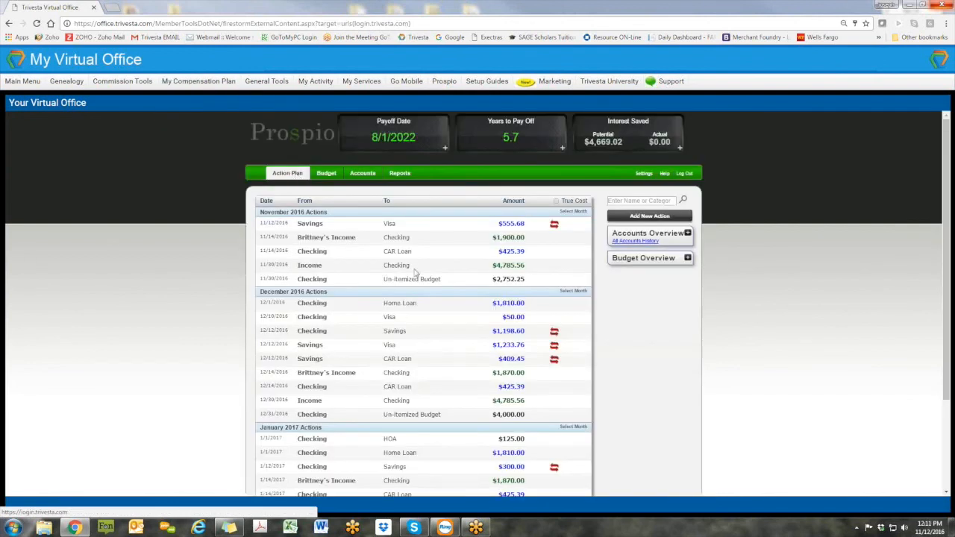
# - Close the $1,900.00 Checking deposit's execution and tag windows unexecuted, then go to Reports
pyautogui.click(578, 238)
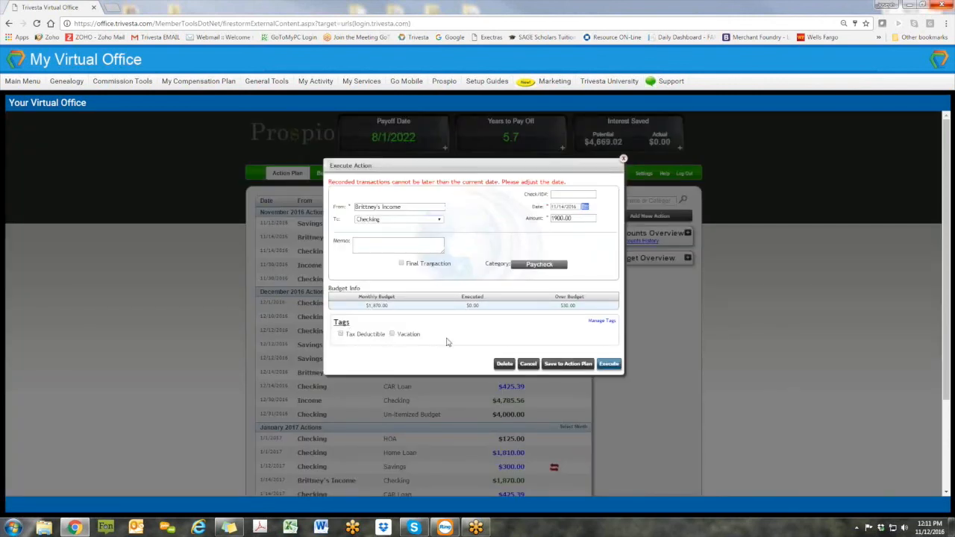
pyautogui.click(601, 321)
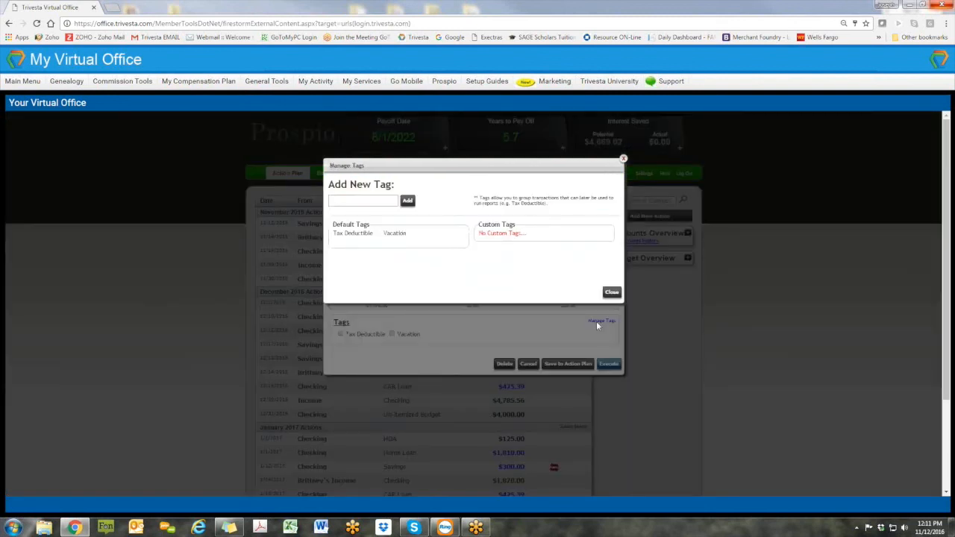
pyautogui.click(623, 158)
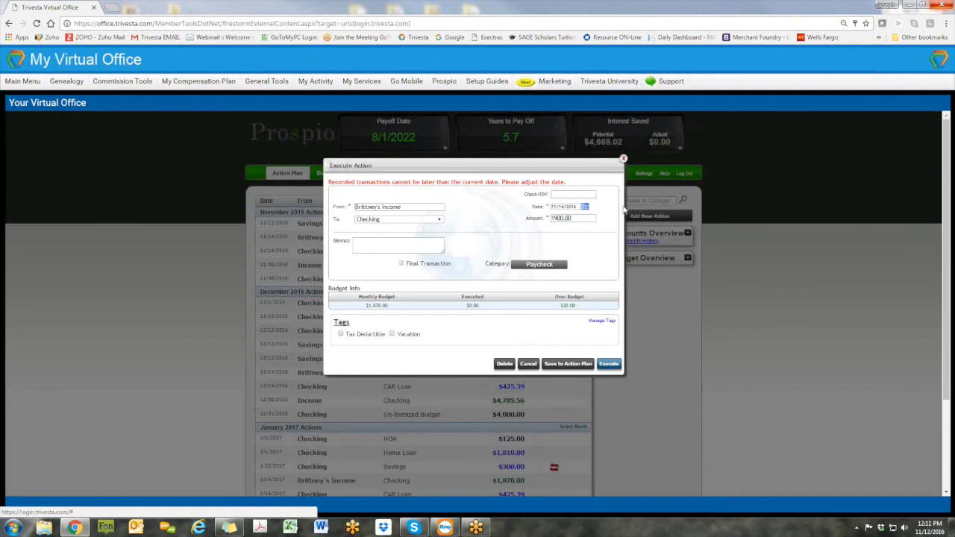
pyautogui.click(623, 159)
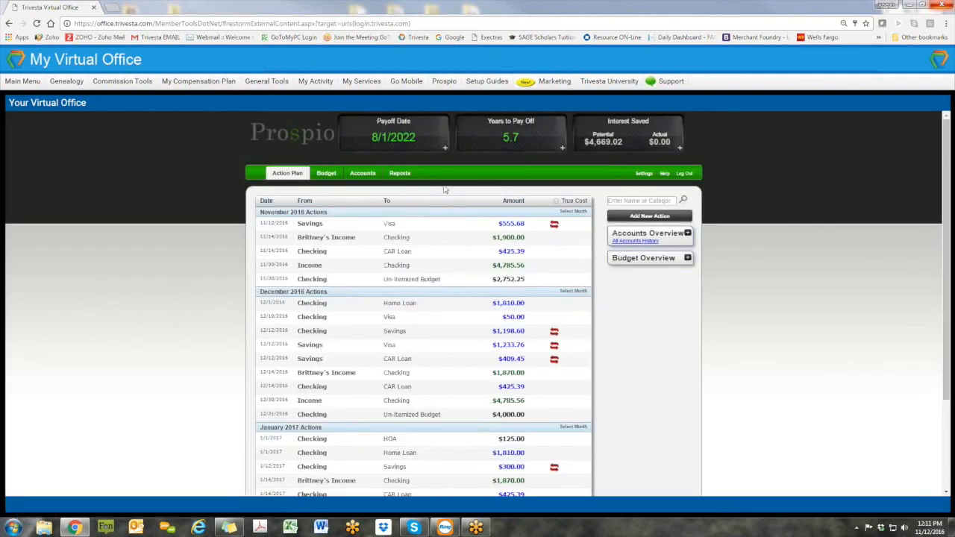
pyautogui.click(400, 173)
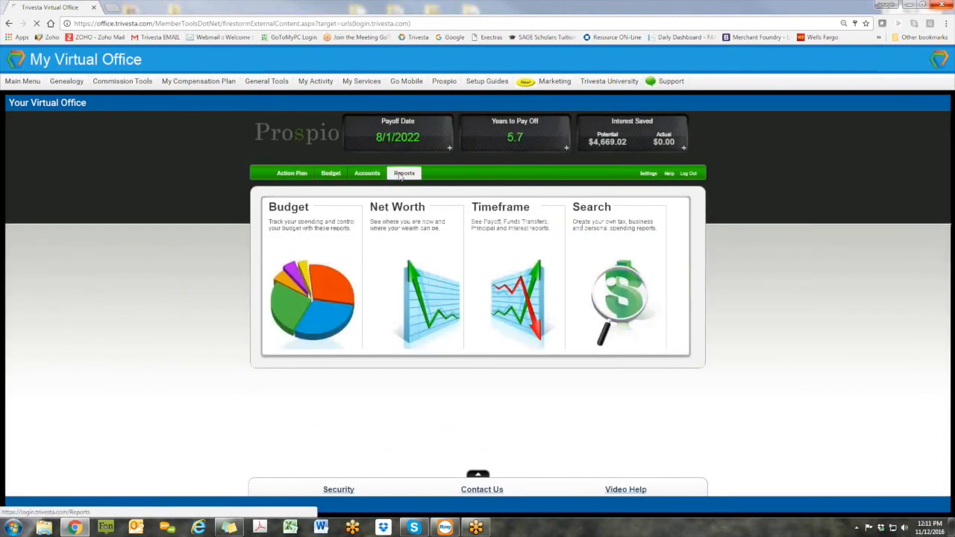
# - View the Search report, then switch to the Overall Budget Report
pyautogui.click(589, 238)
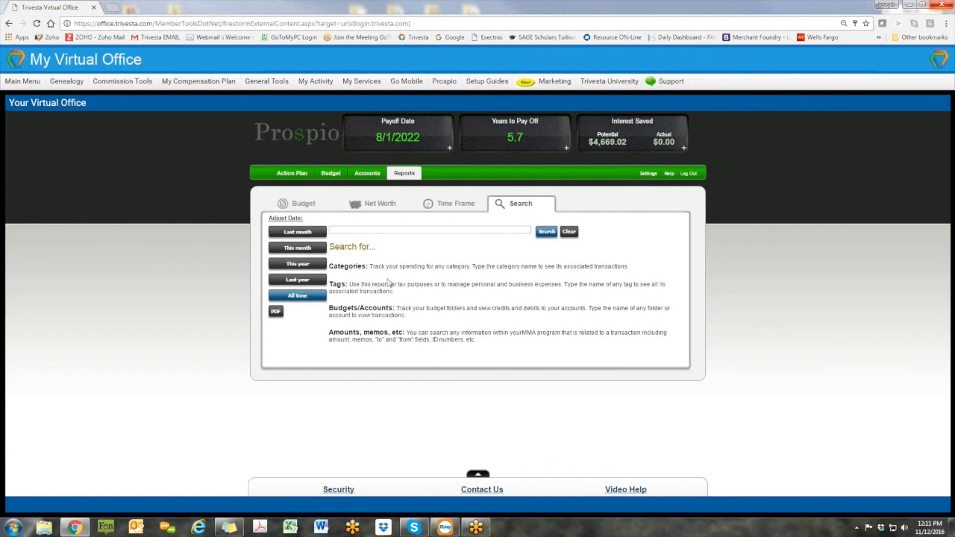
pyautogui.click(305, 205)
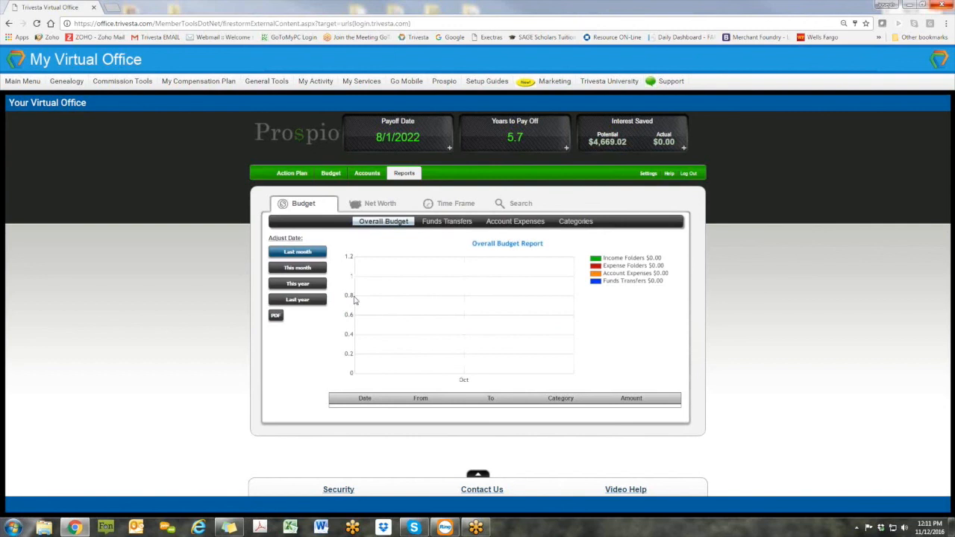
# - Return to the Action Plan tab's list of monthly actions
pyautogui.click(294, 173)
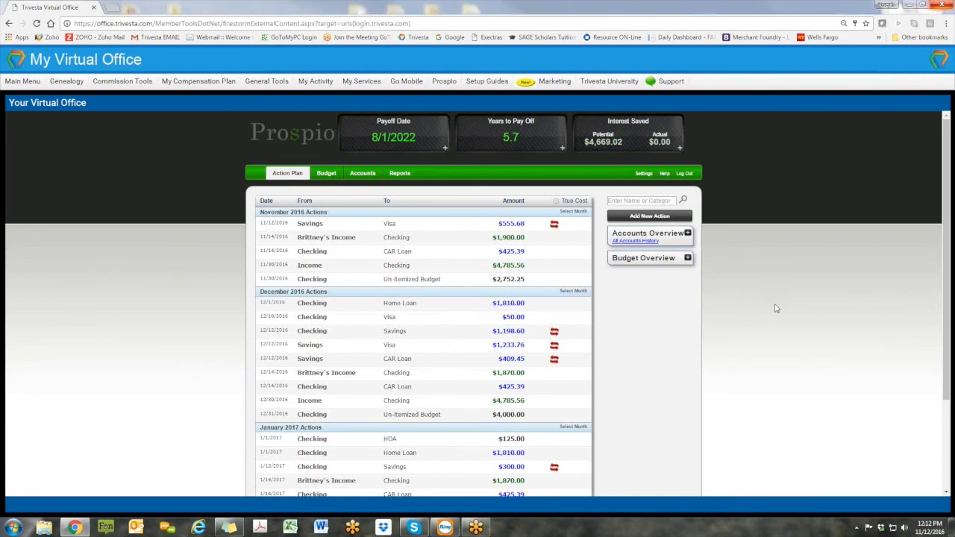
pyautogui.scroll(-1, 776, 308)
pyautogui.scroll(1, 776, 308)
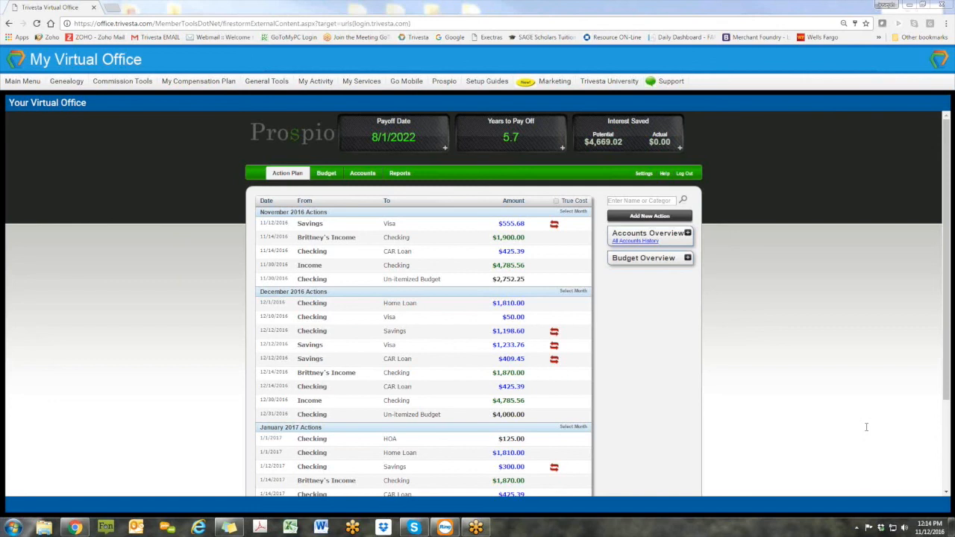
# - Select all five November 2016 actions and execute them as a batch
pyautogui.click(580, 213)
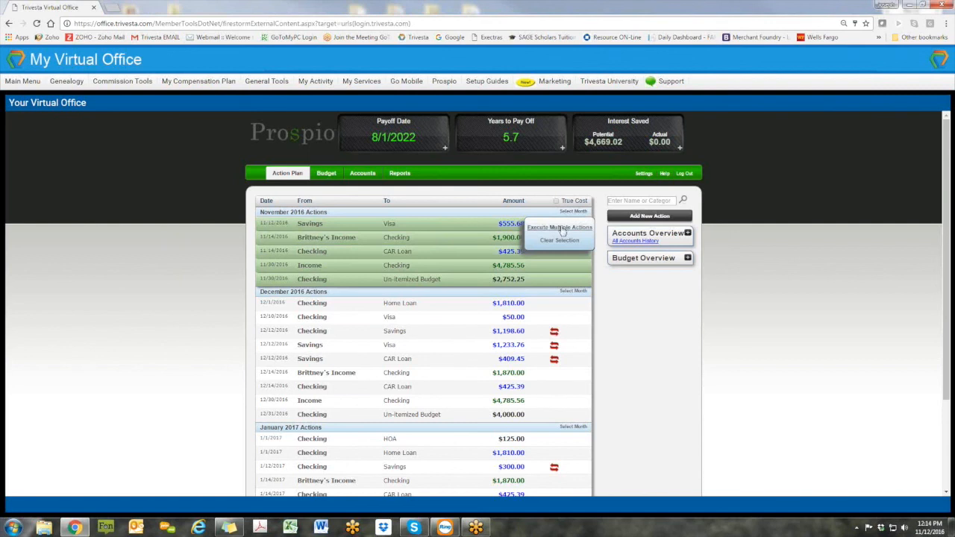
pyautogui.click(561, 227)
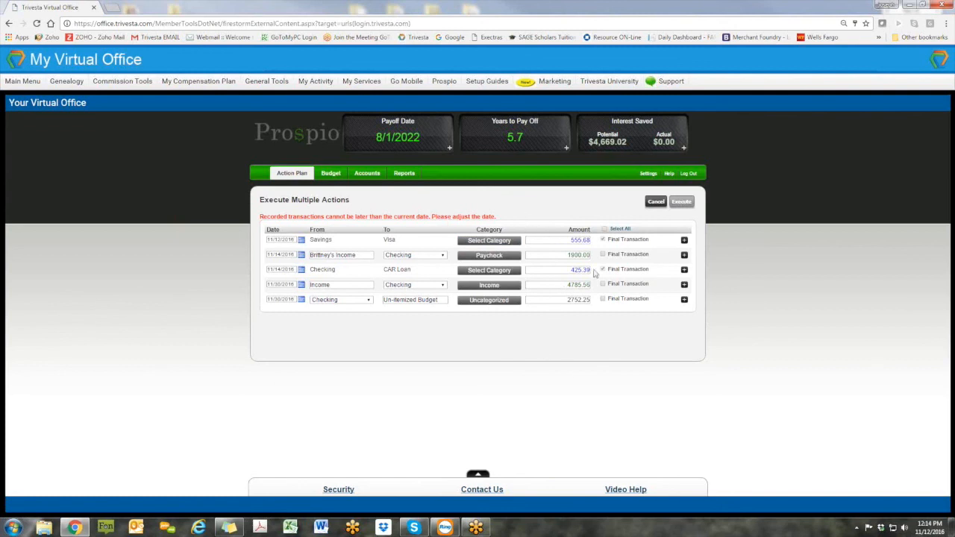
# - Tick Select All so every November action is marked Final Transaction
pyautogui.click(604, 229)
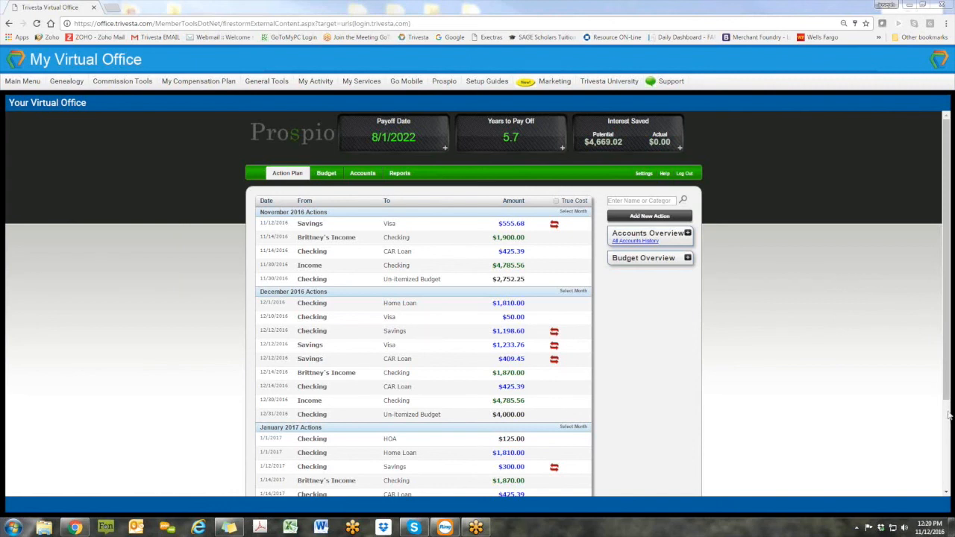
pyautogui.doubleClick(510, 420)
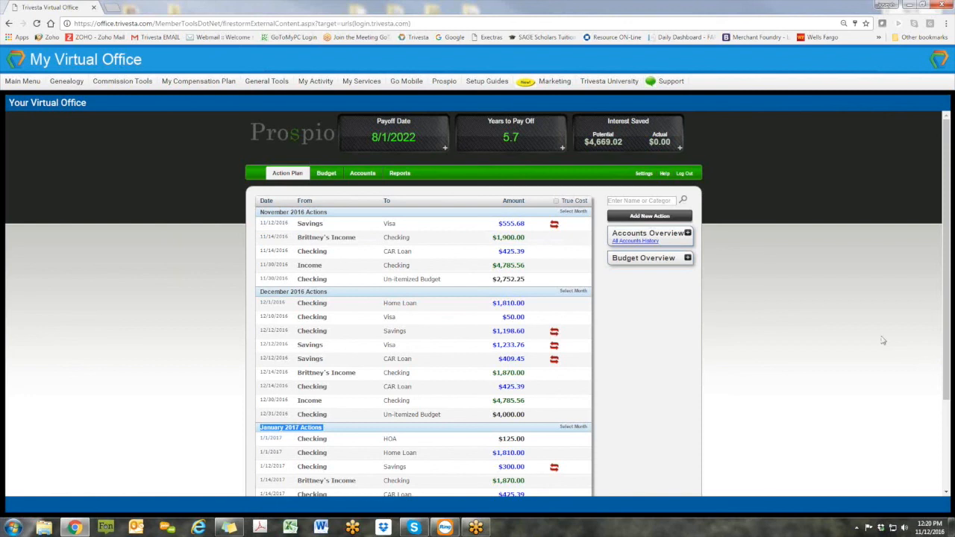
# - Clear the highlight on the January 2017 heading in the Action Plan
pyautogui.click(824, 300)
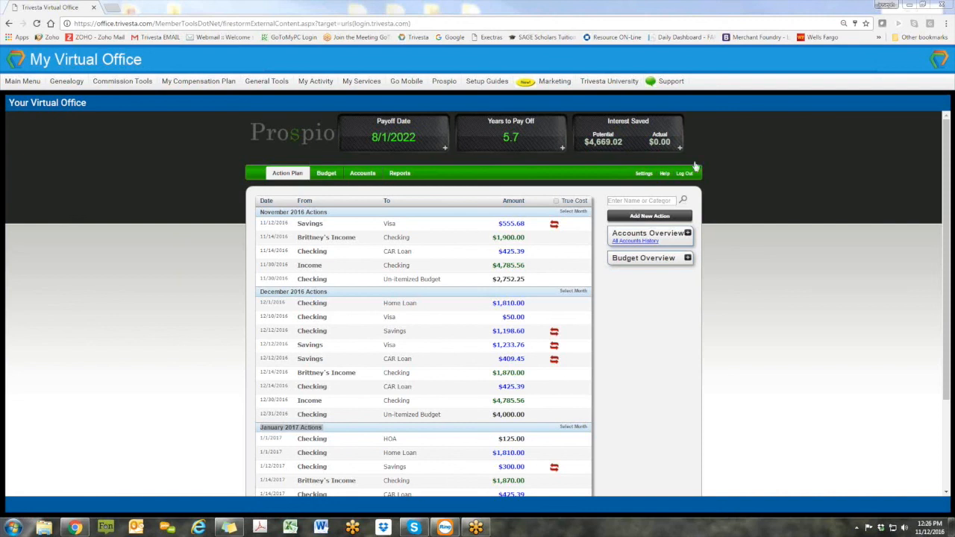
pyautogui.moveTo(644, 177)
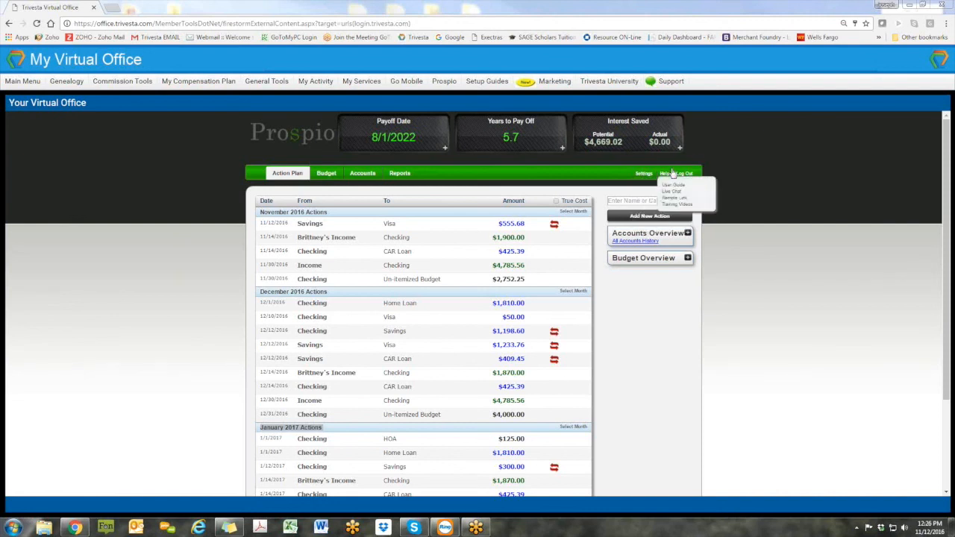
pyautogui.click(675, 204)
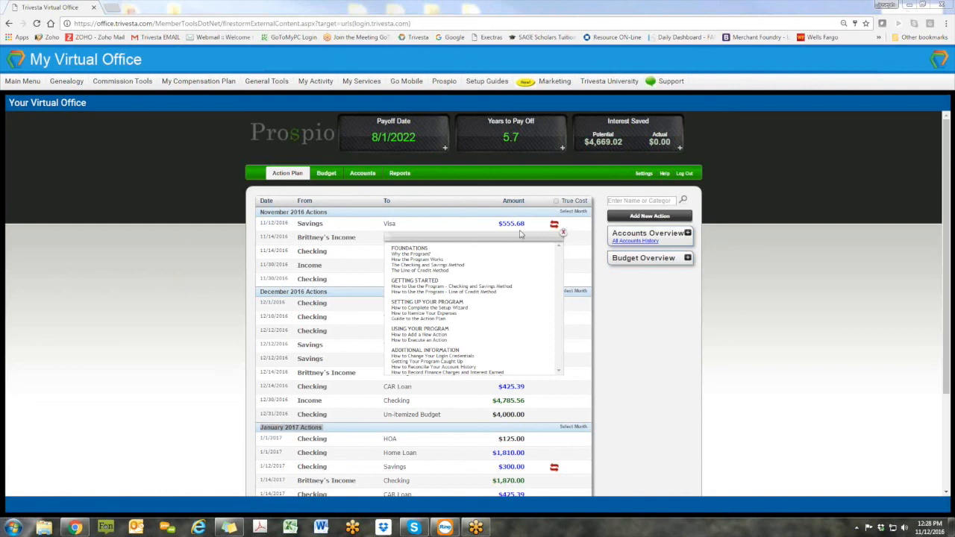
pyautogui.click(563, 234)
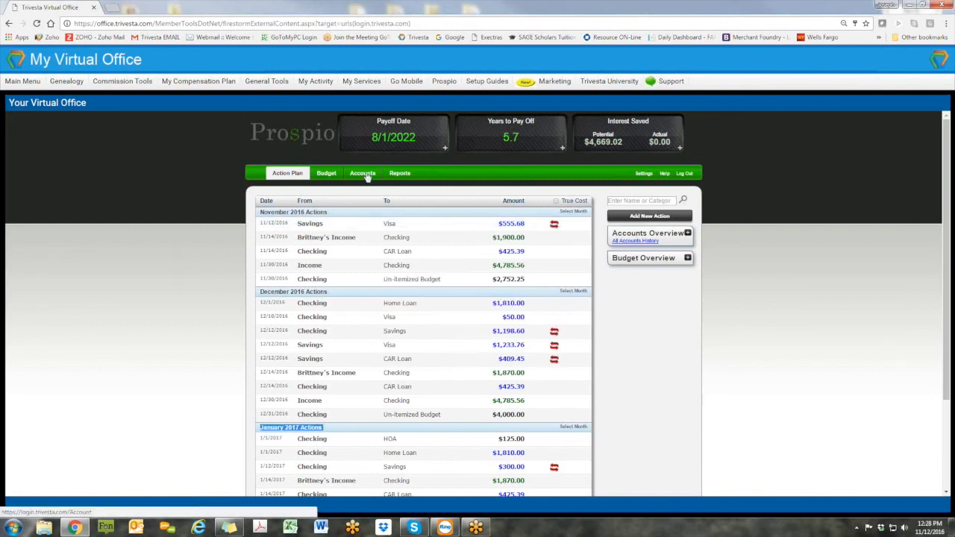
# - From Accounts, change the Home Loan rate to 4.5, select its payment amount, then cancel the edit
pyautogui.click(363, 174)
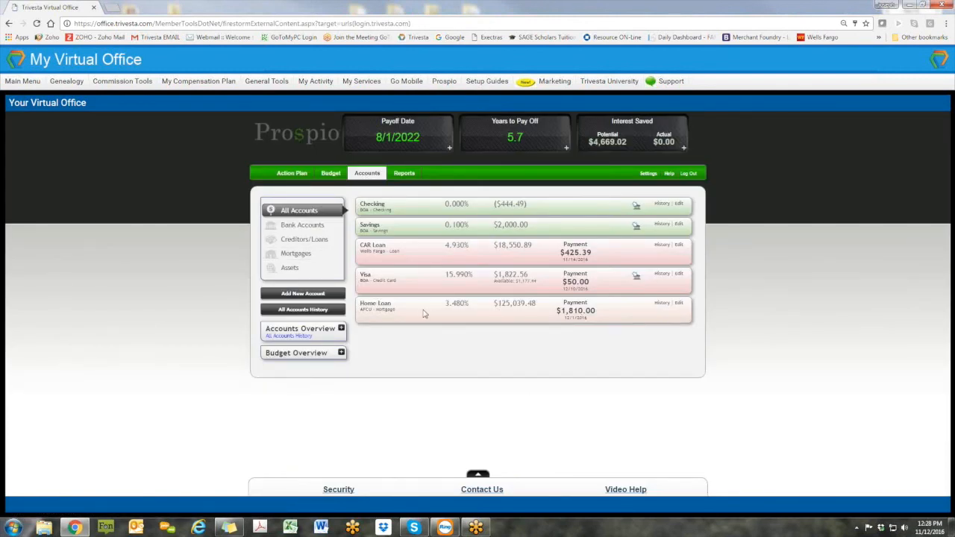
pyautogui.click(679, 304)
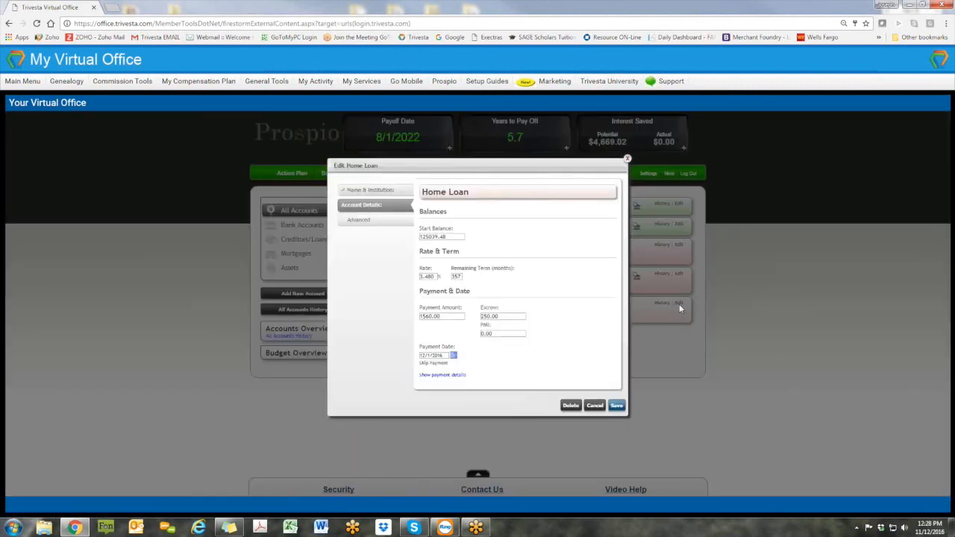
pyautogui.moveTo(435, 278); pyautogui.dragTo(409, 285)
pyautogui.write('4.5')
pyautogui.click(449, 317)
pyautogui.moveTo(449, 317); pyautogui.dragTo(396, 333)
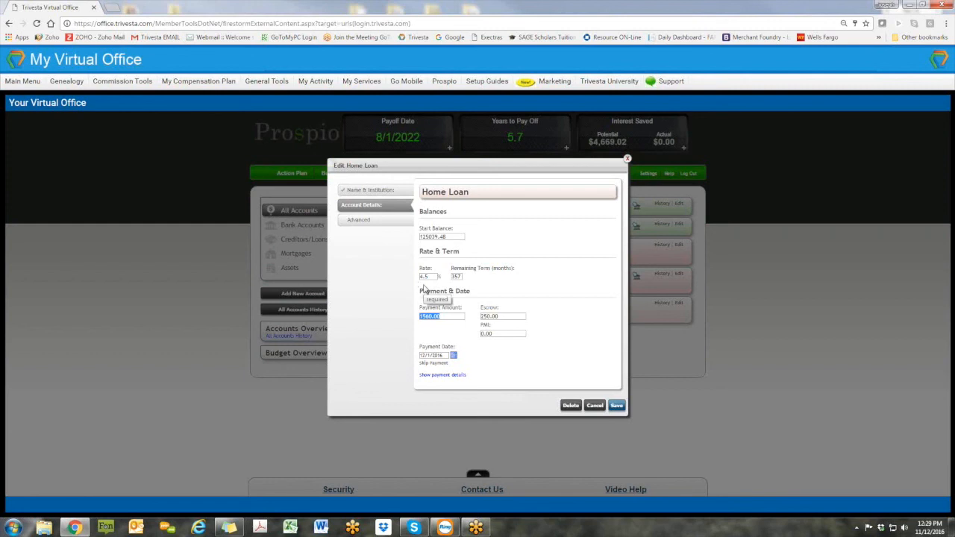
pyautogui.click(596, 407)
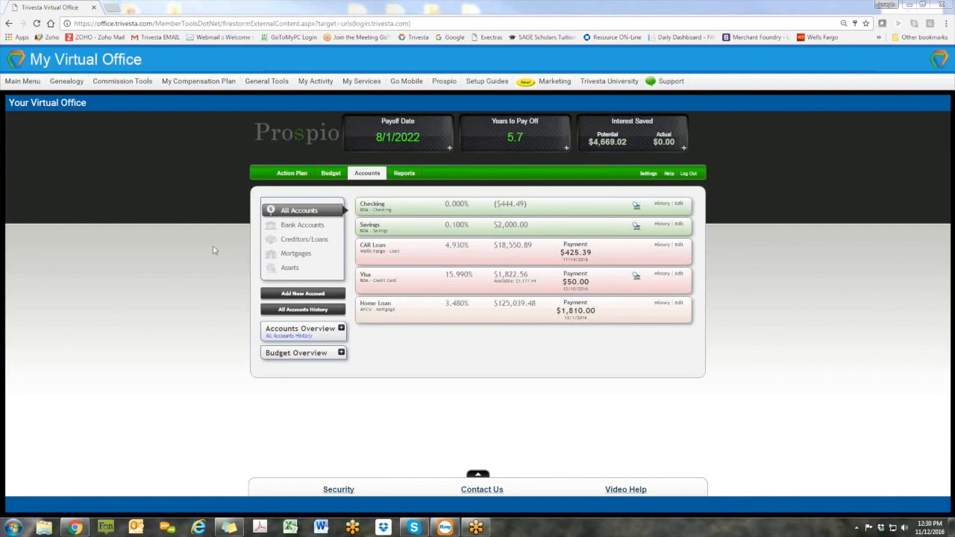
# - Go back to the Action Plan list of November 2016 to January 2017 actions
pyautogui.click(285, 174)
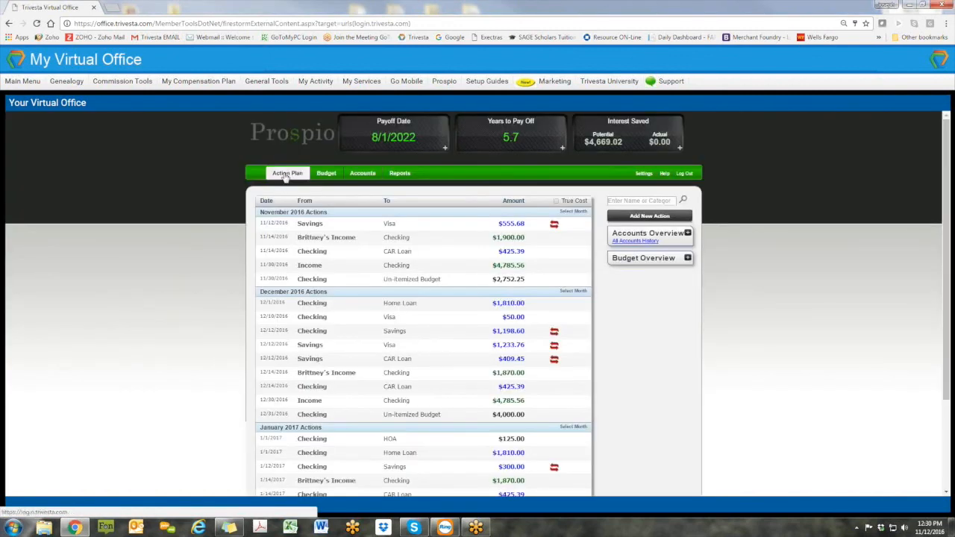